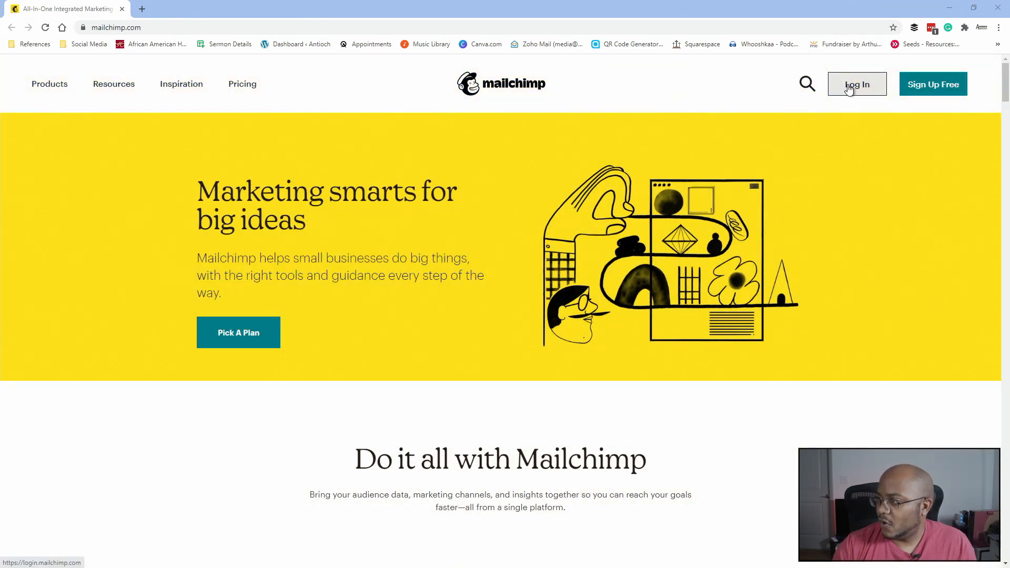
- Sign up for a Mailchimp account using the church's media e-mail address and a new username
{"action": "left_click", "coordinate": [850, 87]}
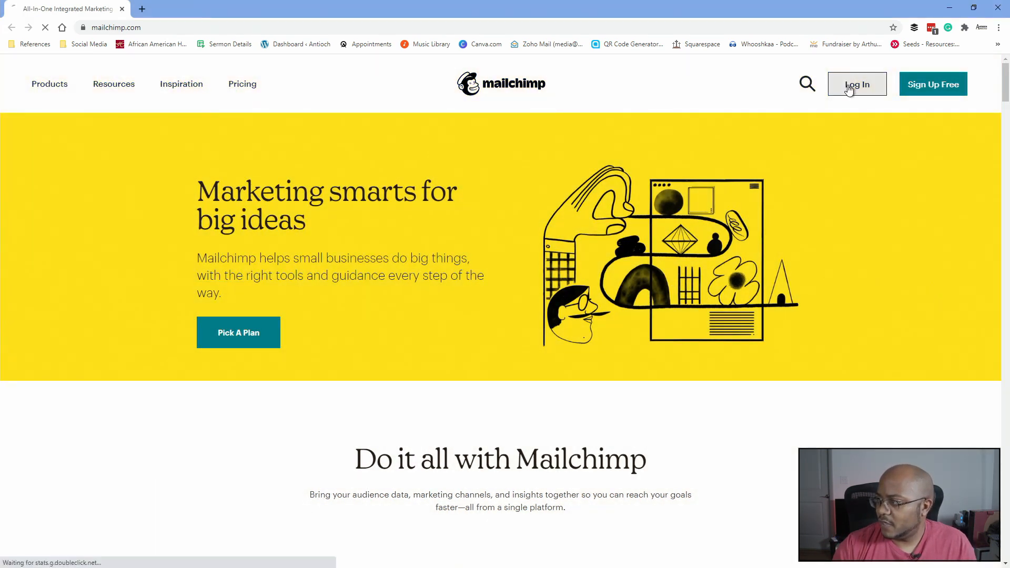
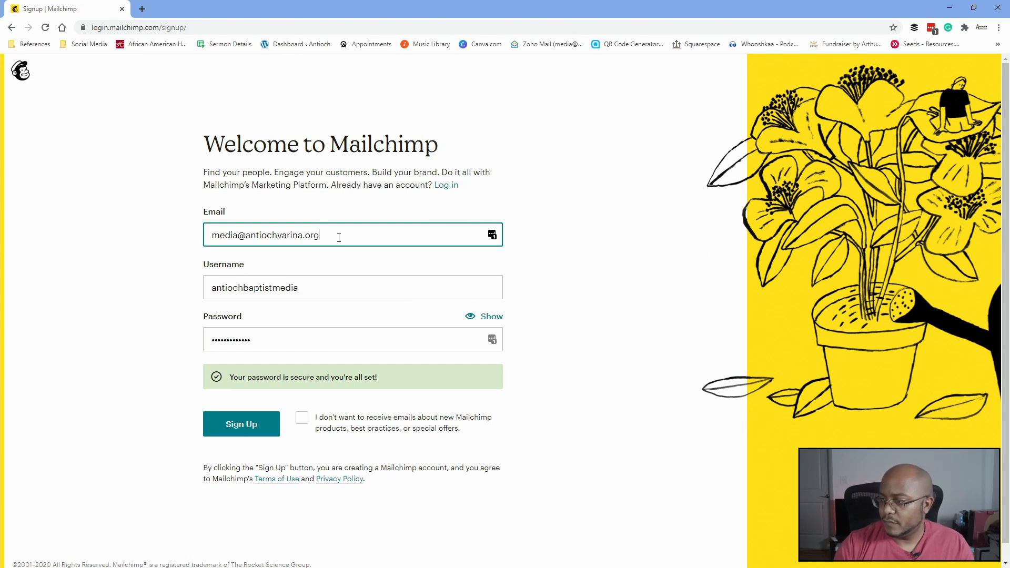
{"action": "key", "text": "Tab"}
{"action": "type", "text": "antioc"}
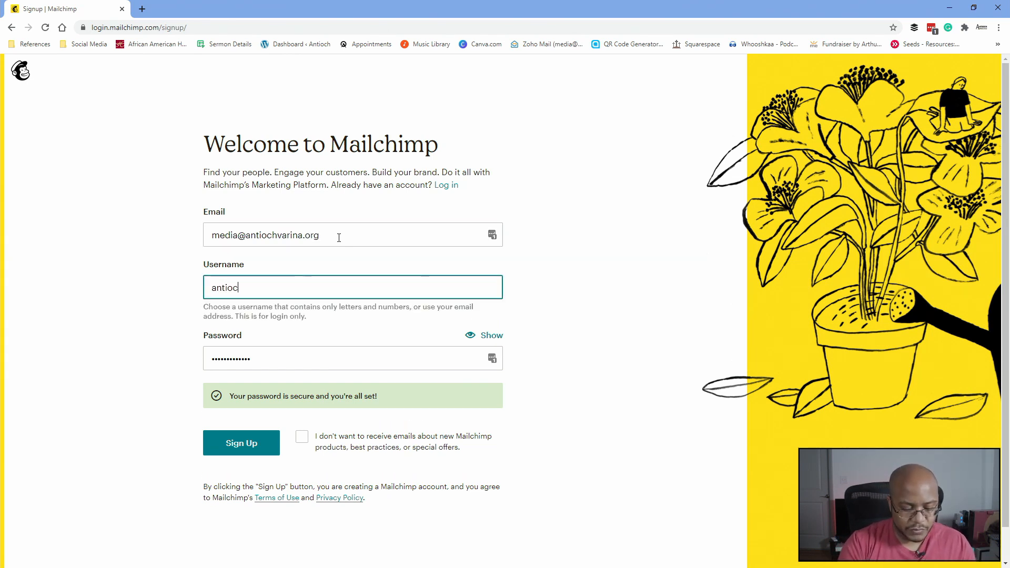
{"action": "type", "text": "hvarina"}
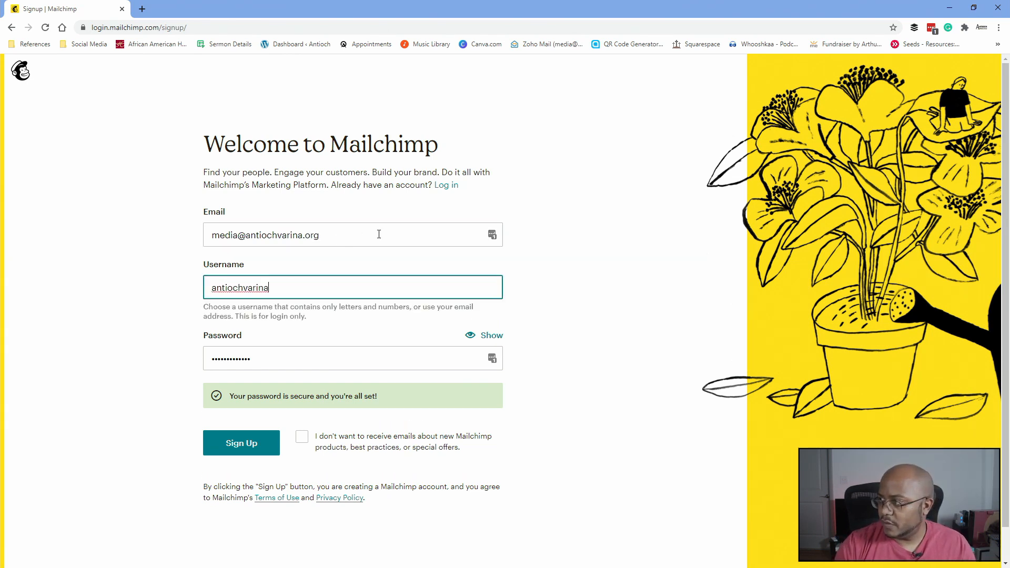
{"action": "key", "text": "Tab"}
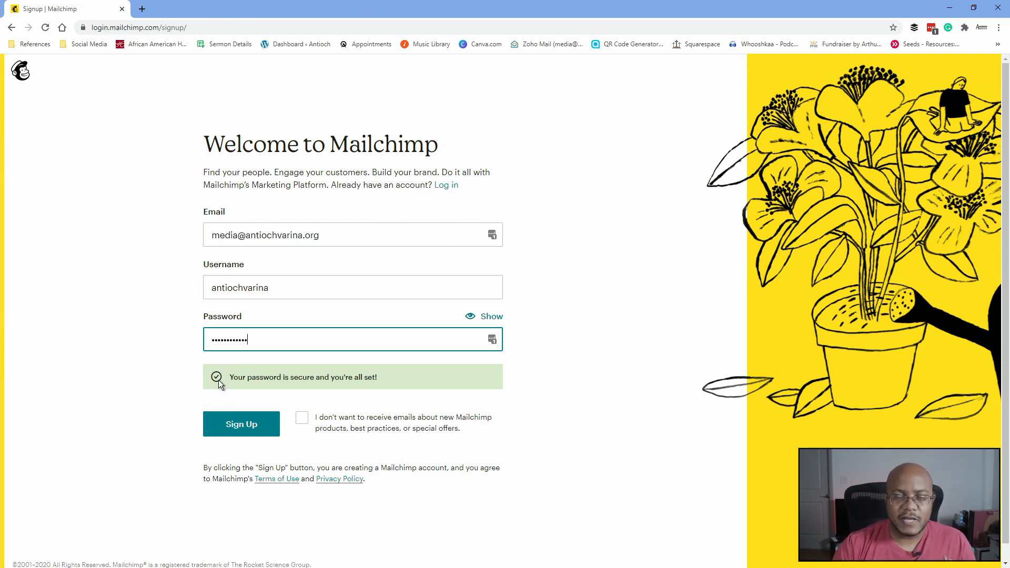
{"action": "left_click", "coordinate": [243, 427]}
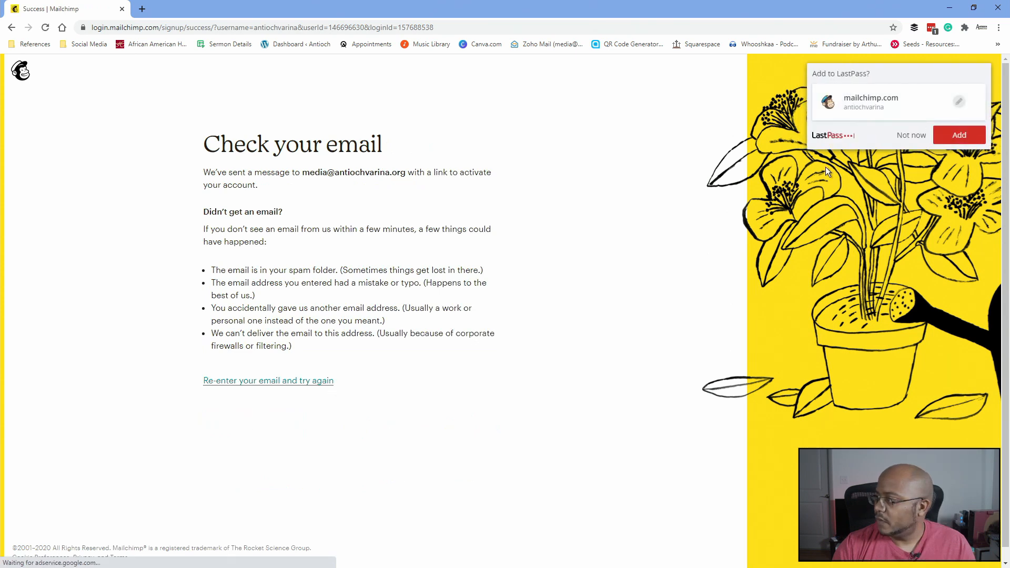
- Save the Mailchimp login in LastPass and open the activation e-mail from the church's webmail
{"action": "left_click", "coordinate": [962, 134]}
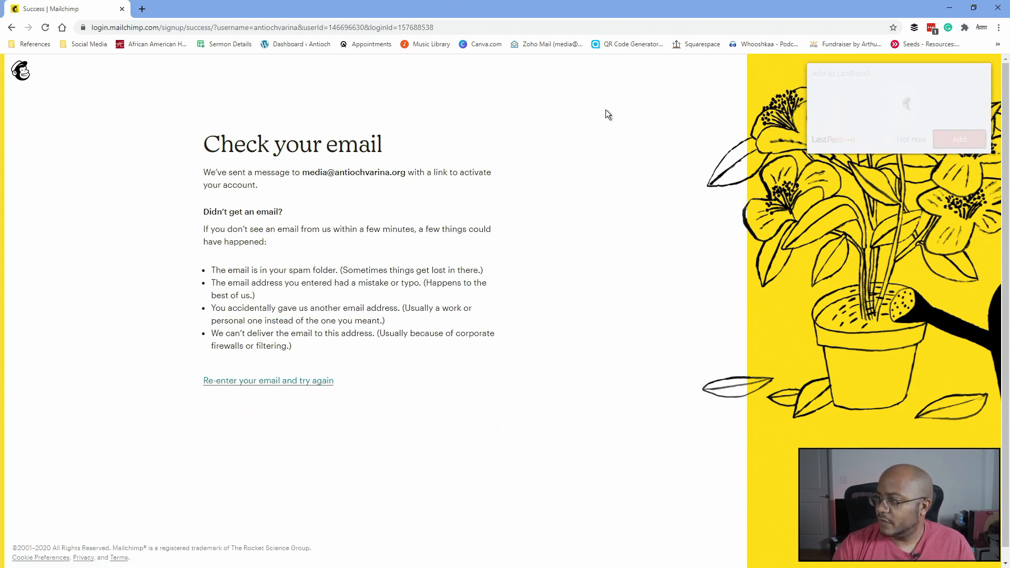
{"action": "left_click", "coordinate": [146, 10]}
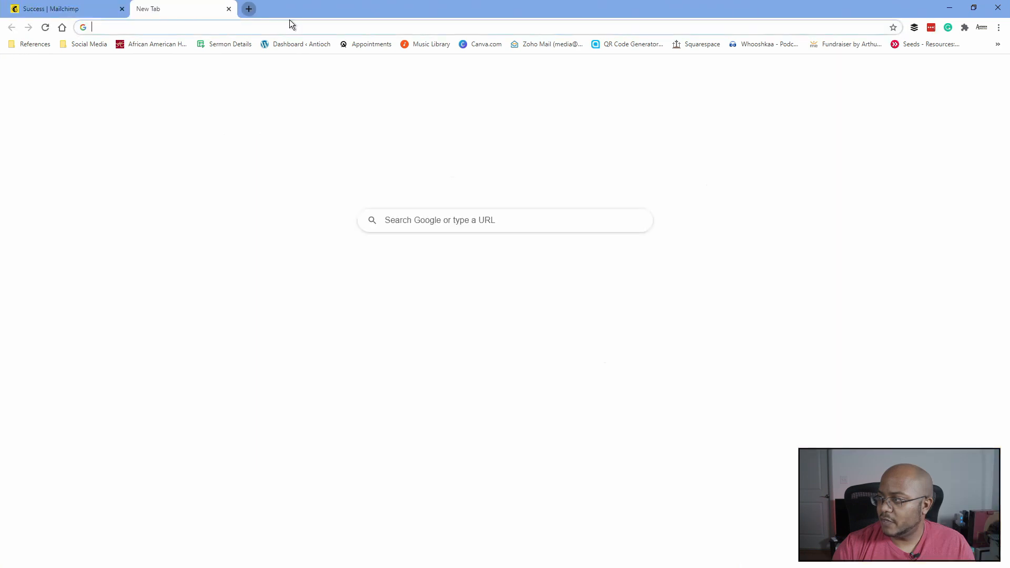
{"action": "left_click", "coordinate": [534, 43]}
{"action": "left_click_drag", "start_coordinate": [230, 4], "coordinate": [0, 153]}
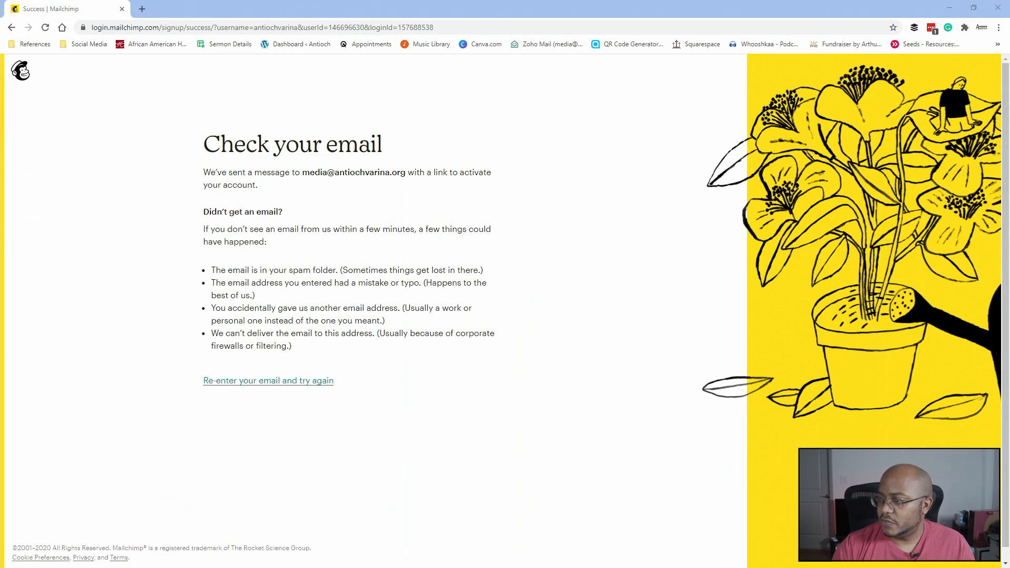
{"action": "left_click_drag", "start_coordinate": [0, 263], "coordinate": [186, 15]}
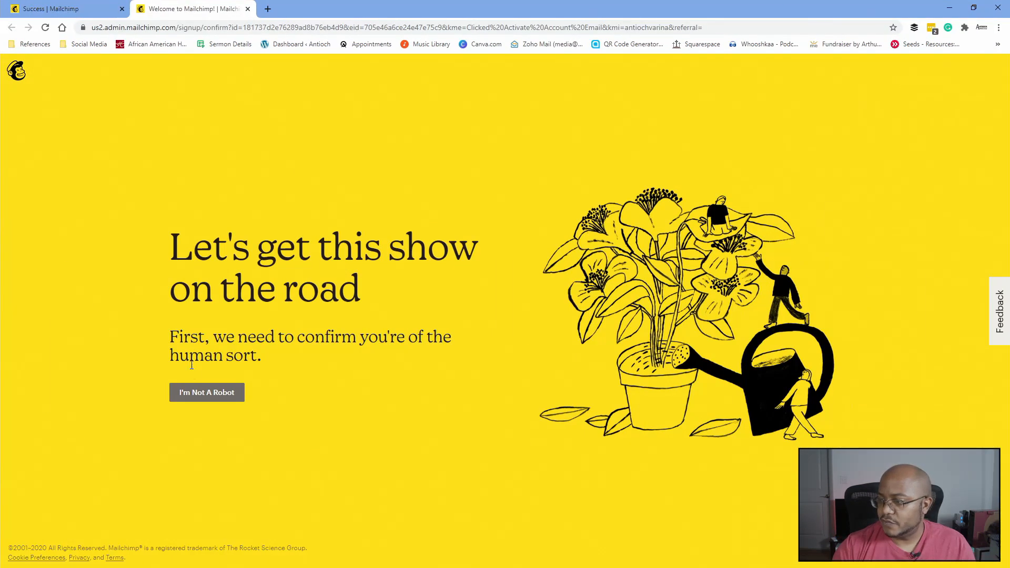
- Pass the robot check, then log in to Mailchimp with the saved LastPass credentials
{"action": "left_click", "coordinate": [198, 393]}
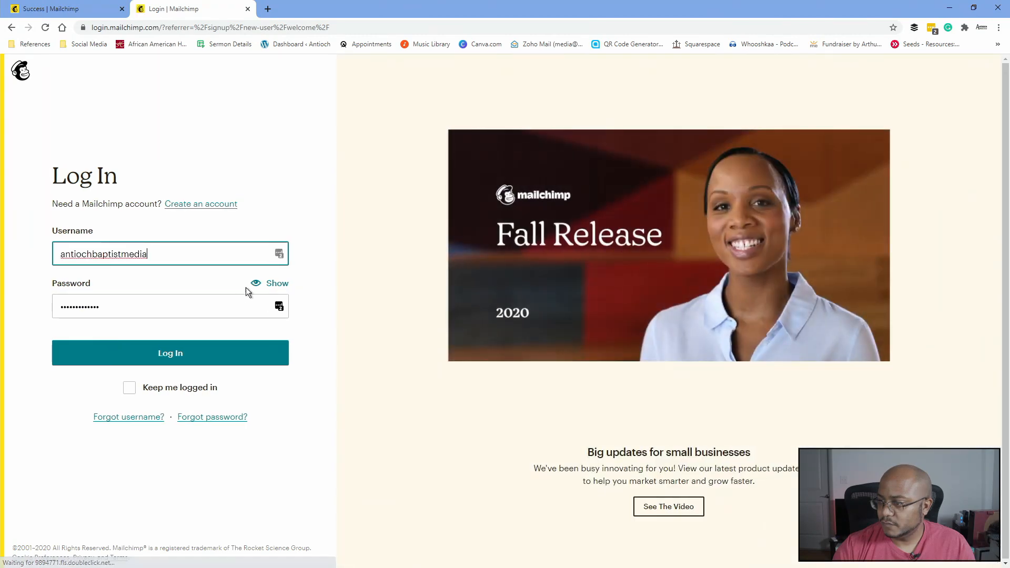
{"action": "left_click", "coordinate": [279, 254]}
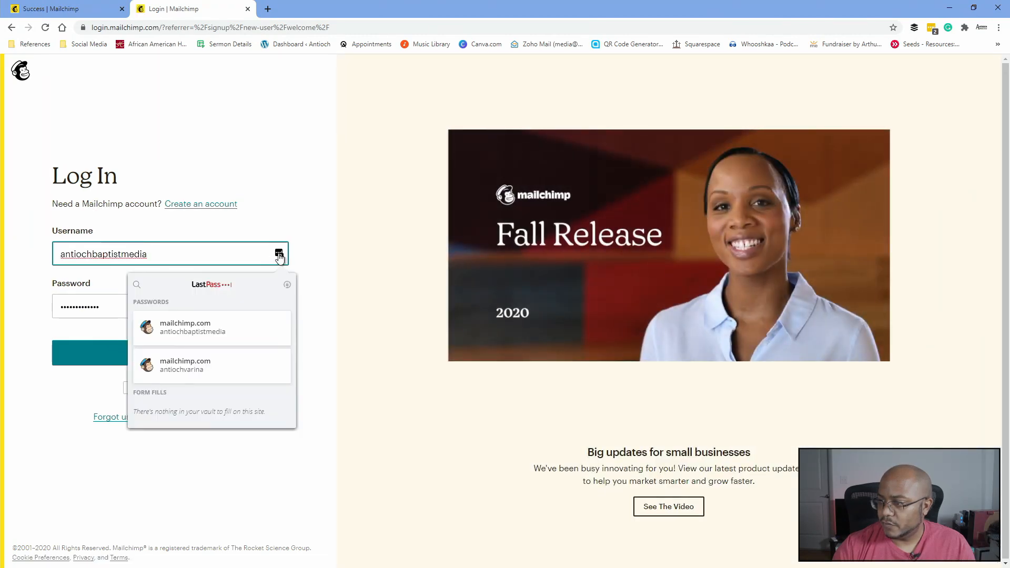
{"action": "left_click", "coordinate": [209, 370]}
{"action": "left_click", "coordinate": [171, 355]}
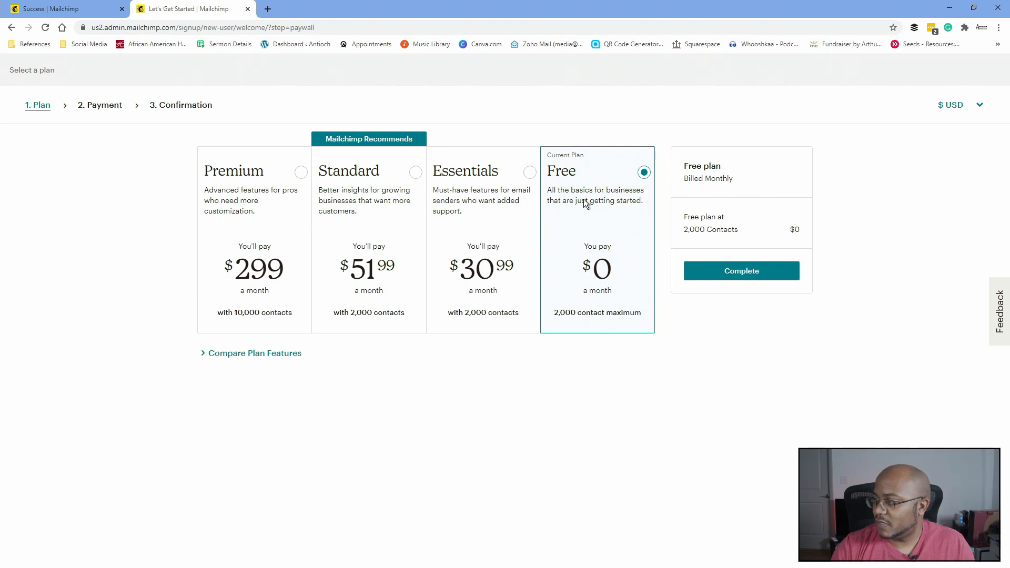
- Keep the Free plan and enter the account owner's first and last name
{"action": "left_click", "coordinate": [725, 271]}
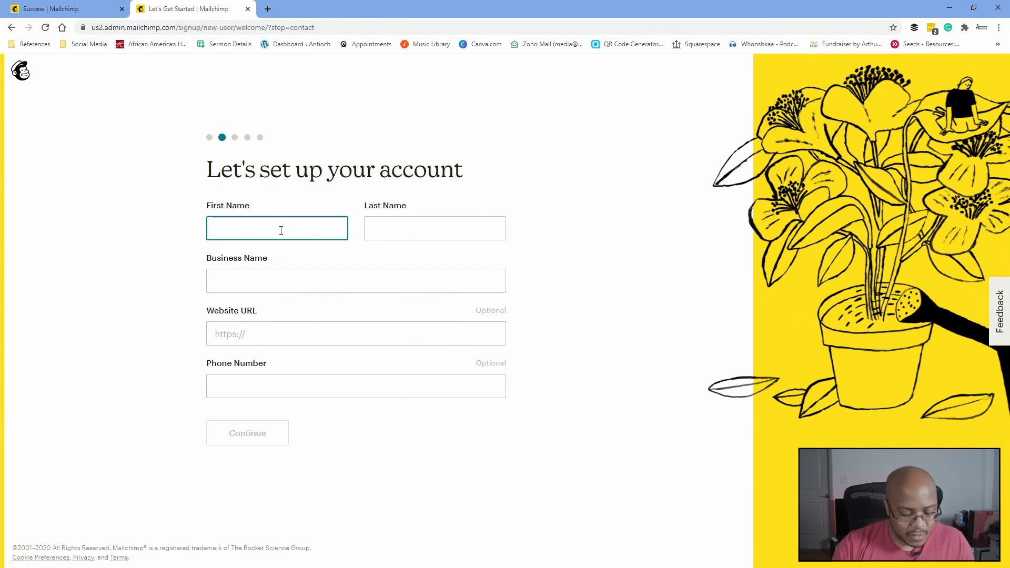
{"action": "key", "text": "Tab"}
{"action": "key", "text": "Tab"}
{"action": "type", "text": "Ant"}
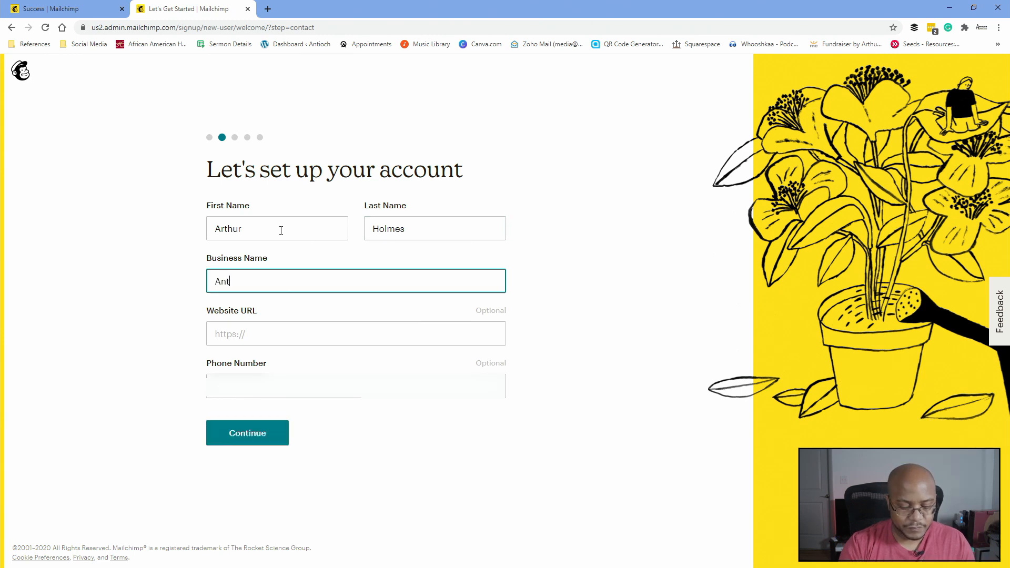
{"action": "type", "text": "ioch Baptist Ch"}
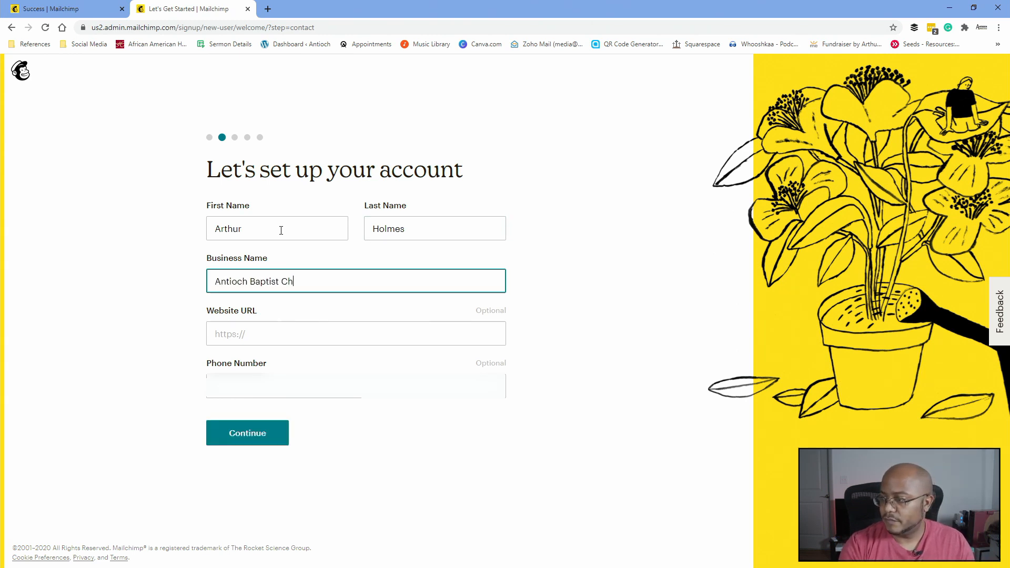
{"action": "type", "text": "urch"}
{"action": "key", "text": "Tab"}
{"action": "type", "text": "h"}
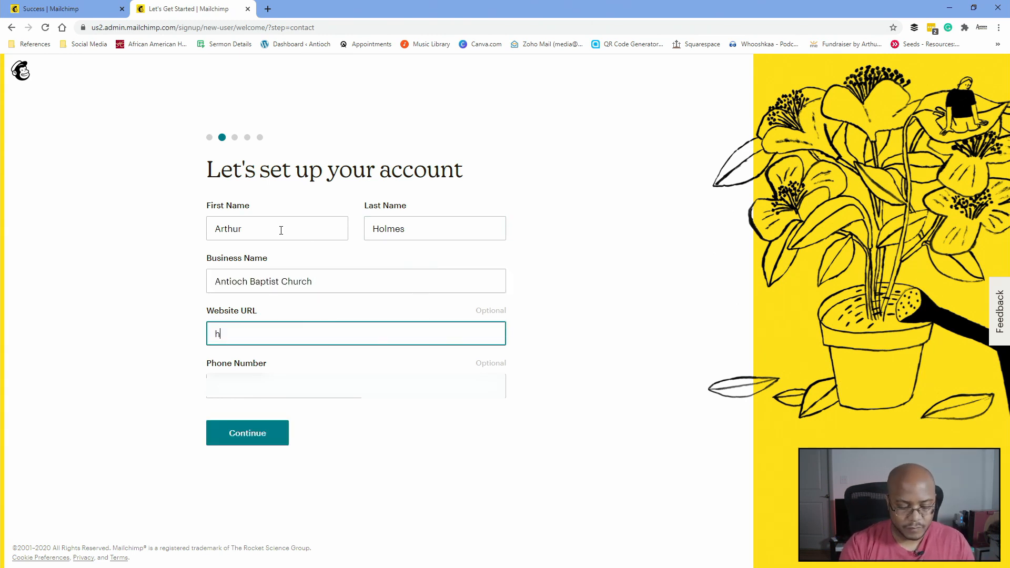
{"action": "type", "text": "ttps://antiochv"}
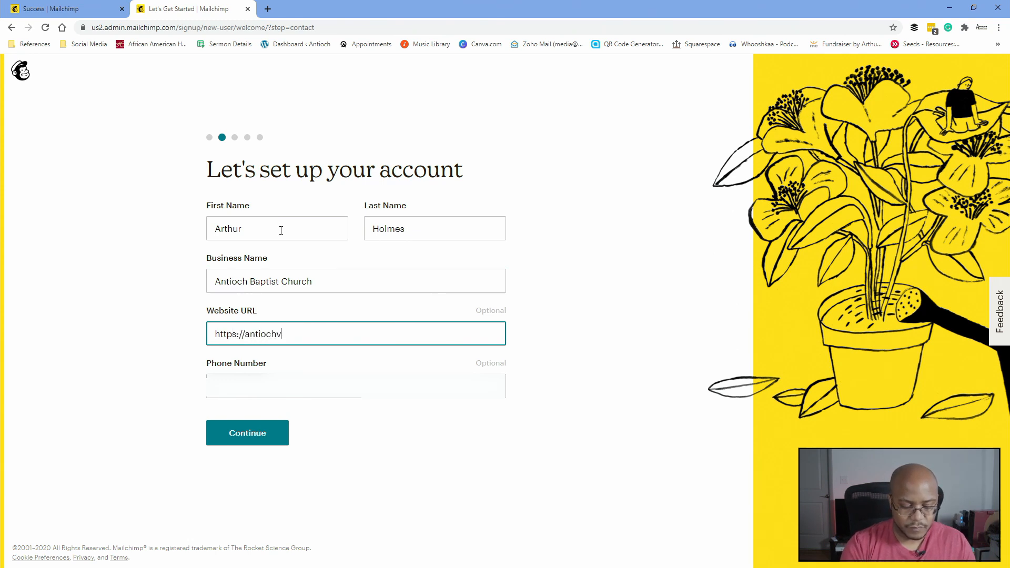
{"action": "type", "text": "arina.org"}
{"action": "key", "text": "Tab"}
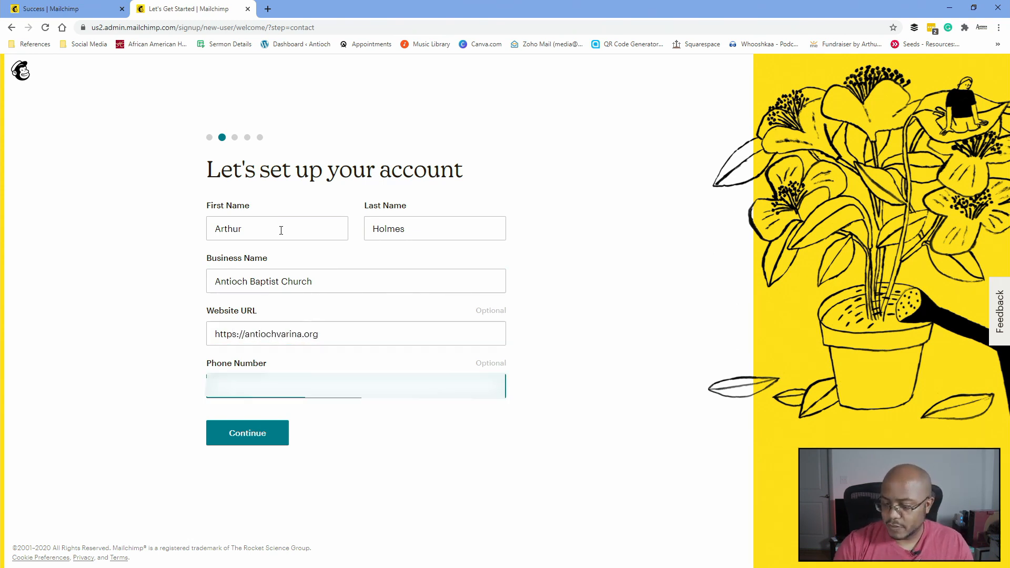
{"action": "type", "text": "804"}
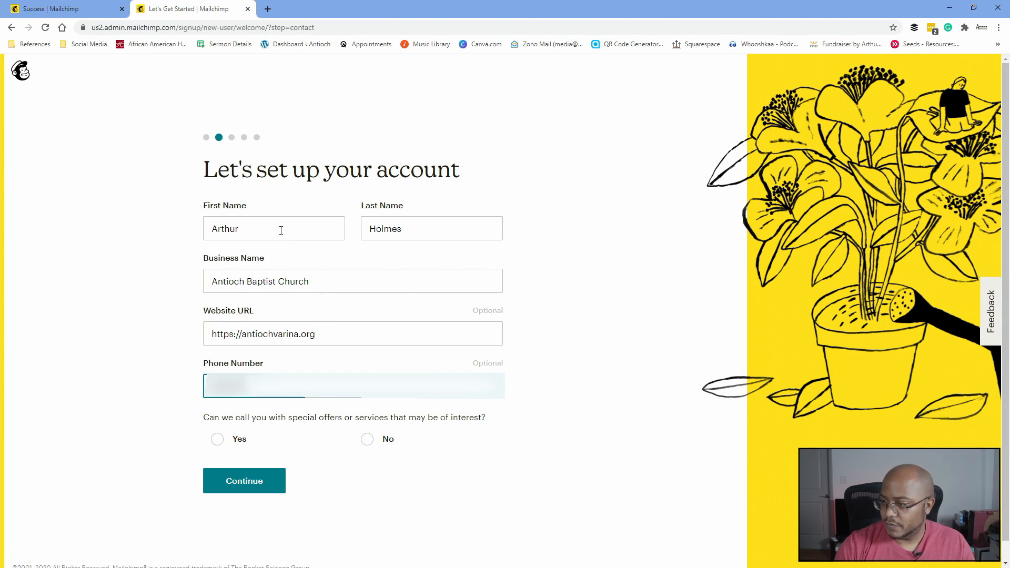
{"action": "left_click", "coordinate": [368, 439]}
- Fill in the church's postal address and submit it
{"action": "left_click", "coordinate": [263, 476]}
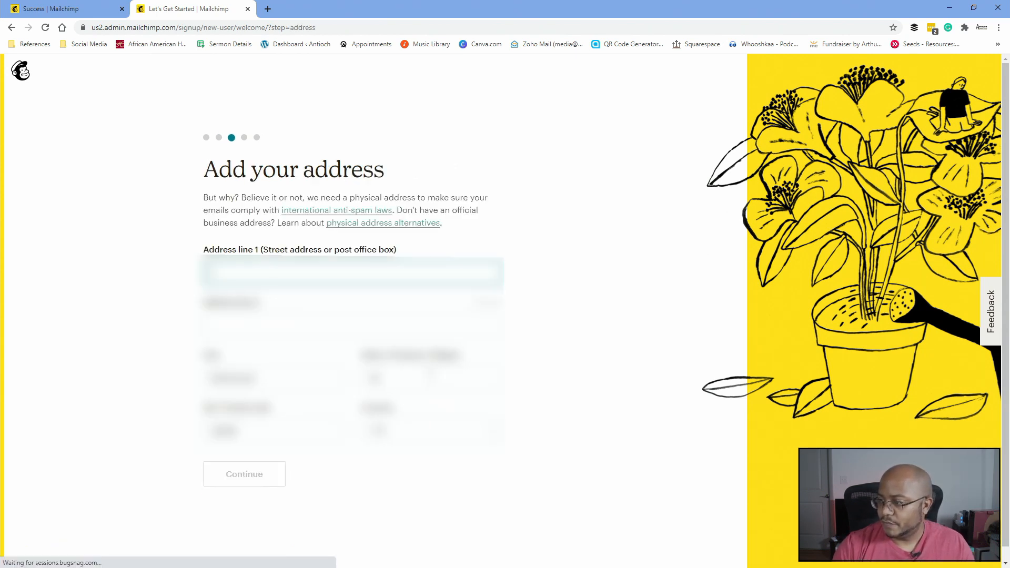
{"action": "type", "text": "..."}
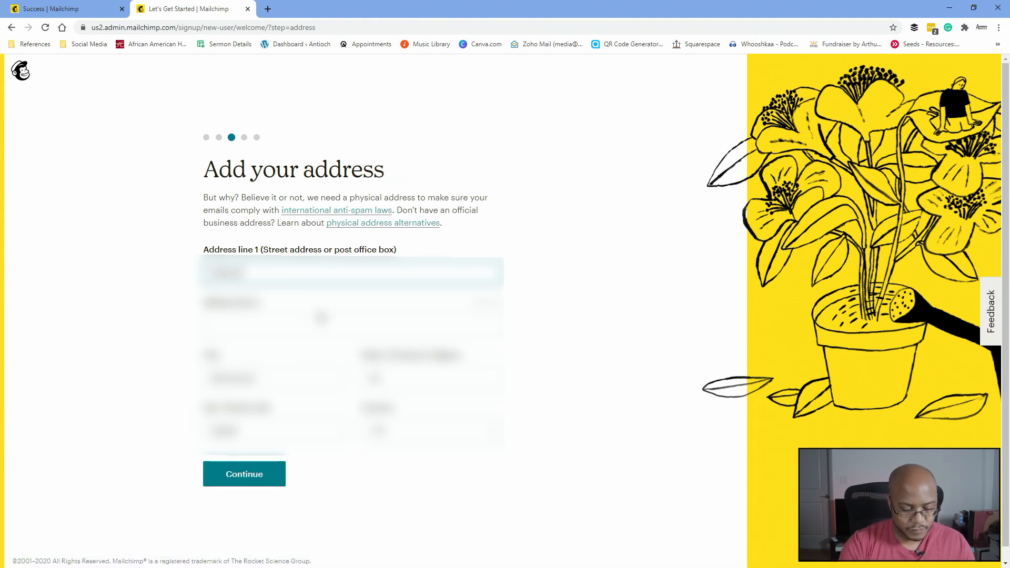
{"action": "type", "text": "..."}
{"action": "key", "text": "Tab"}
{"action": "key", "text": "Tab"}
{"action": "key", "text": "Tab"}
{"action": "key", "text": "Tab"}
{"action": "type", "text": "..."}
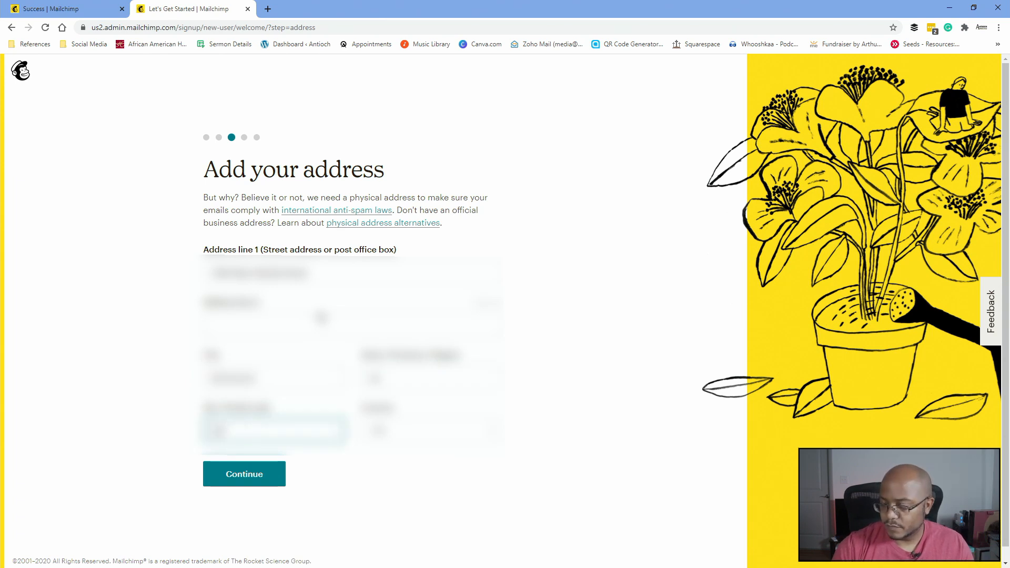
{"action": "left_click", "coordinate": [255, 475]}
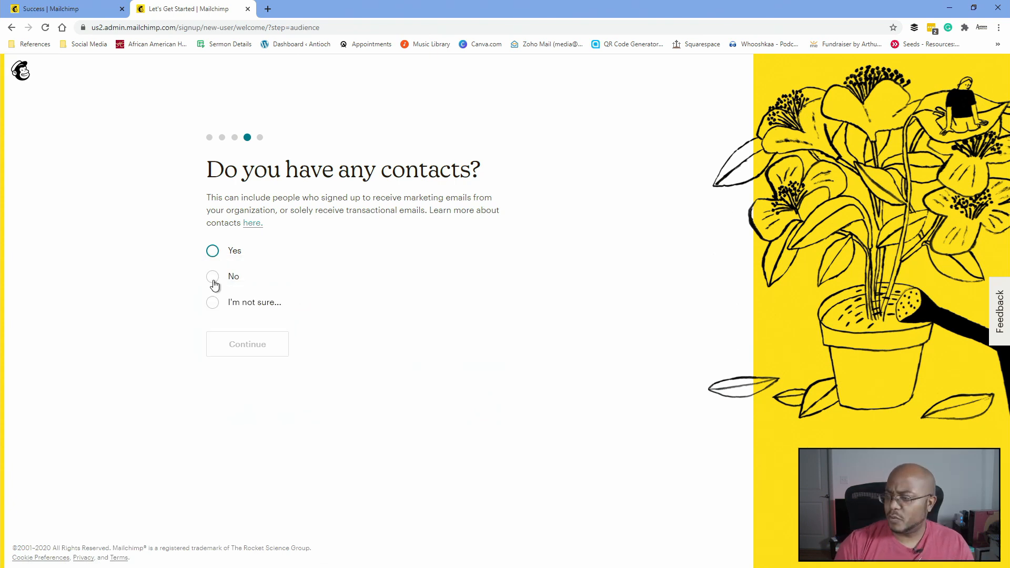
- Answer onboarding: no existing contacts, offering 'Other' as events, skip where offerings are accessed
{"action": "left_click", "coordinate": [213, 278]}
{"action": "left_click", "coordinate": [258, 362]}
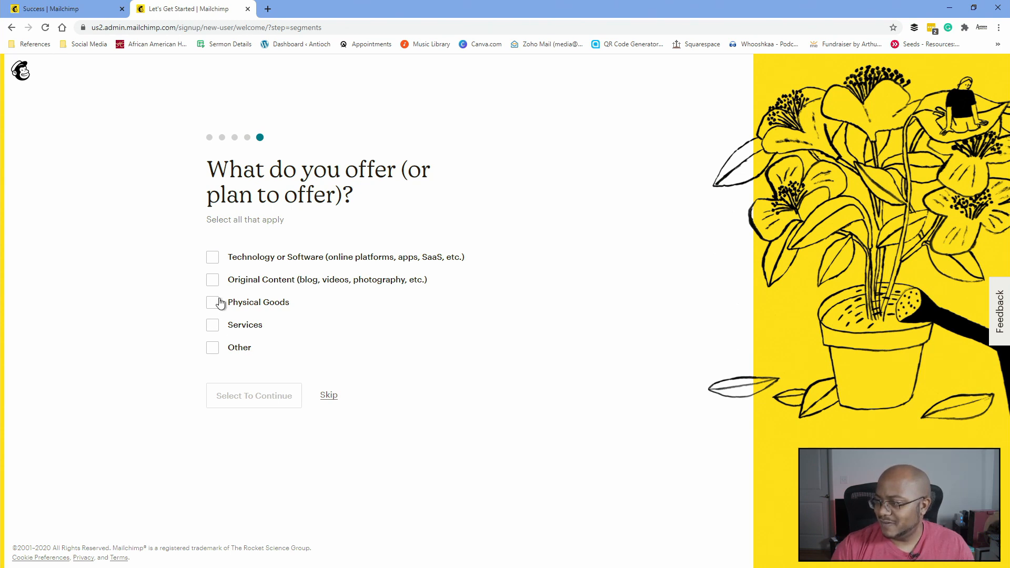
{"action": "left_click", "coordinate": [214, 349]}
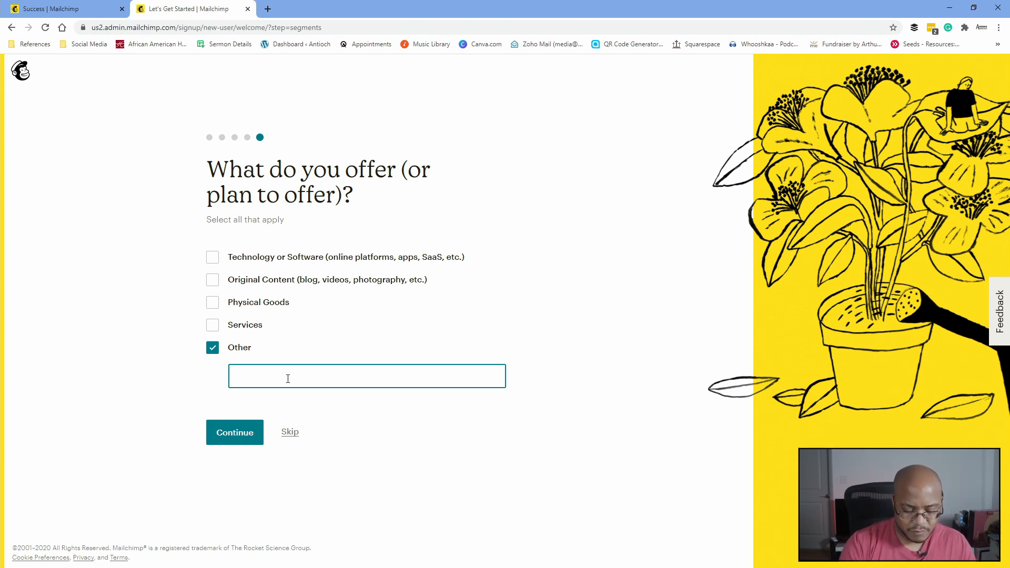
{"action": "type", "text": "events"}
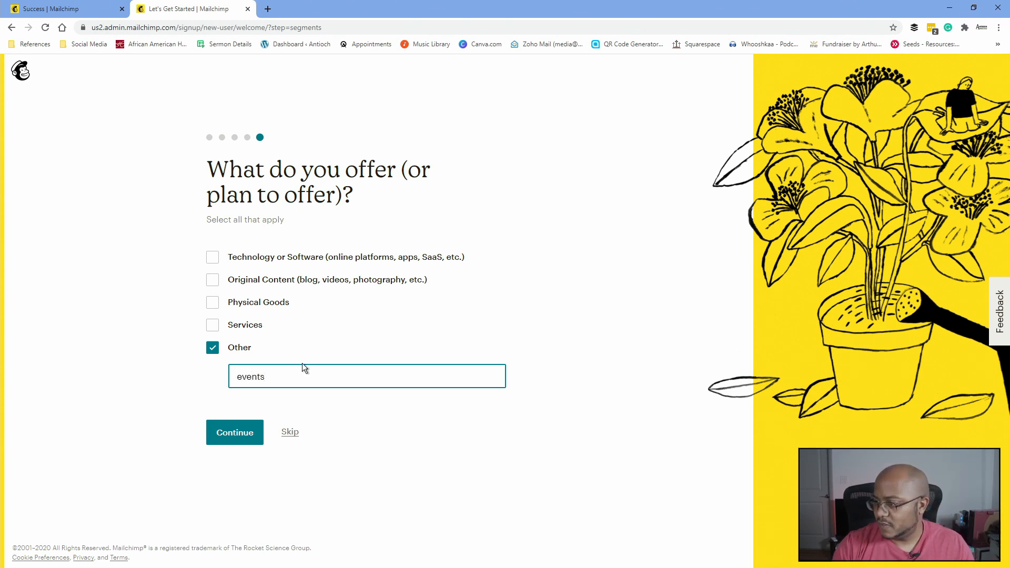
{"action": "left_click", "coordinate": [242, 435]}
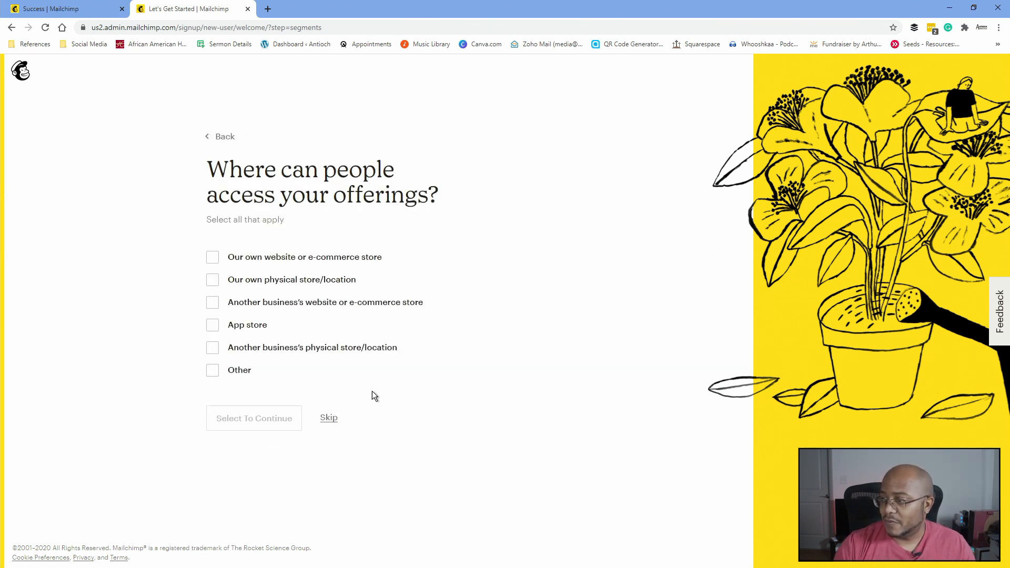
{"action": "left_click", "coordinate": [329, 418]}
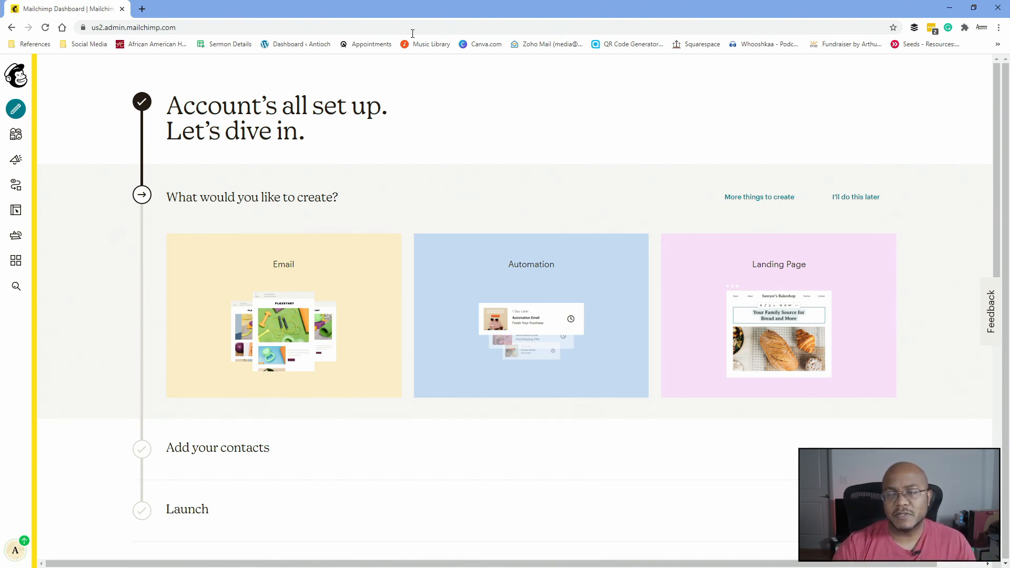
- Visit antiochvarina.org in a new tab and open the Zoom Bible Study (Recurring) event's registration form
{"action": "left_click", "coordinate": [142, 8]}
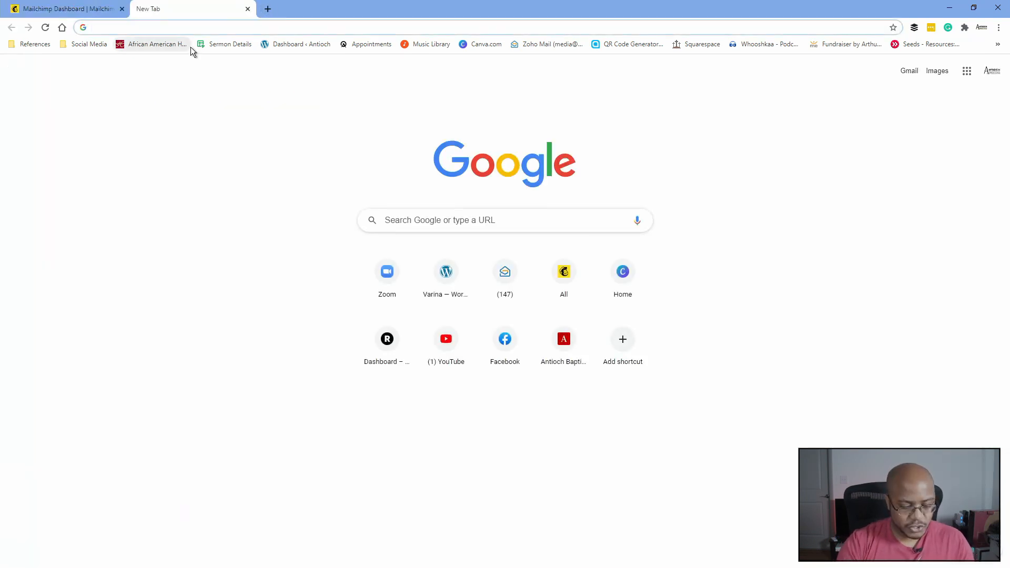
{"action": "type", "text": "antiochvarina."}
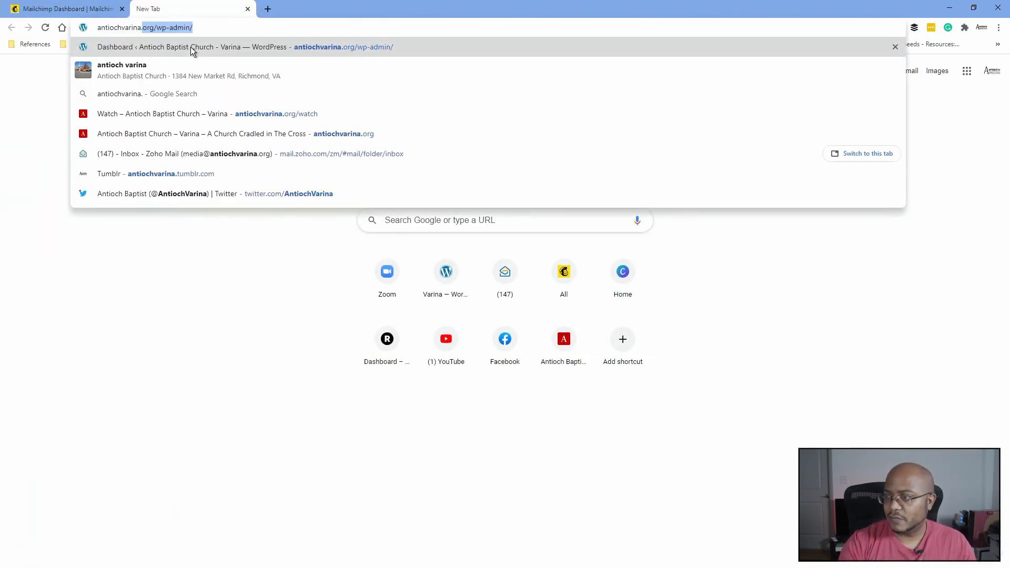
{"action": "type", "text": "org"}
{"action": "key", "text": "Return"}
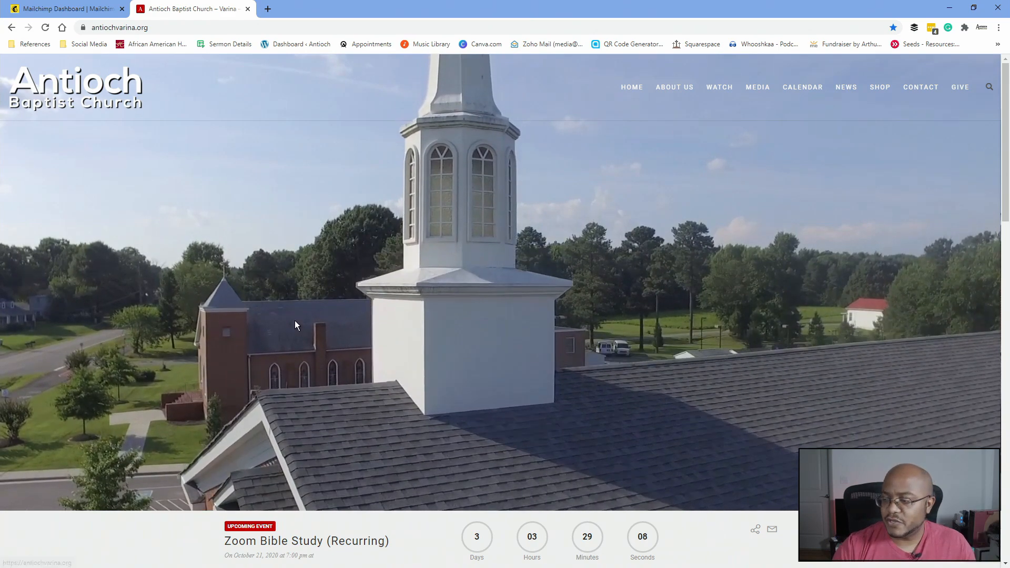
{"action": "scroll", "coordinate": [299, 322], "scroll_direction": "down", "scroll_amount": 2}
{"action": "left_click", "coordinate": [307, 411]}
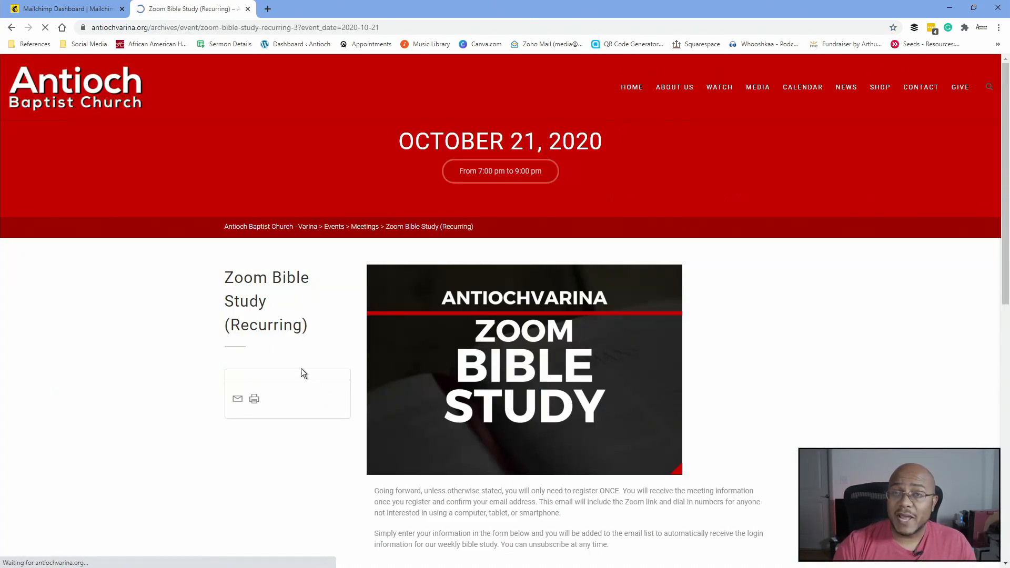
{"action": "scroll", "coordinate": [299, 370], "scroll_direction": "down", "scroll_amount": 5}
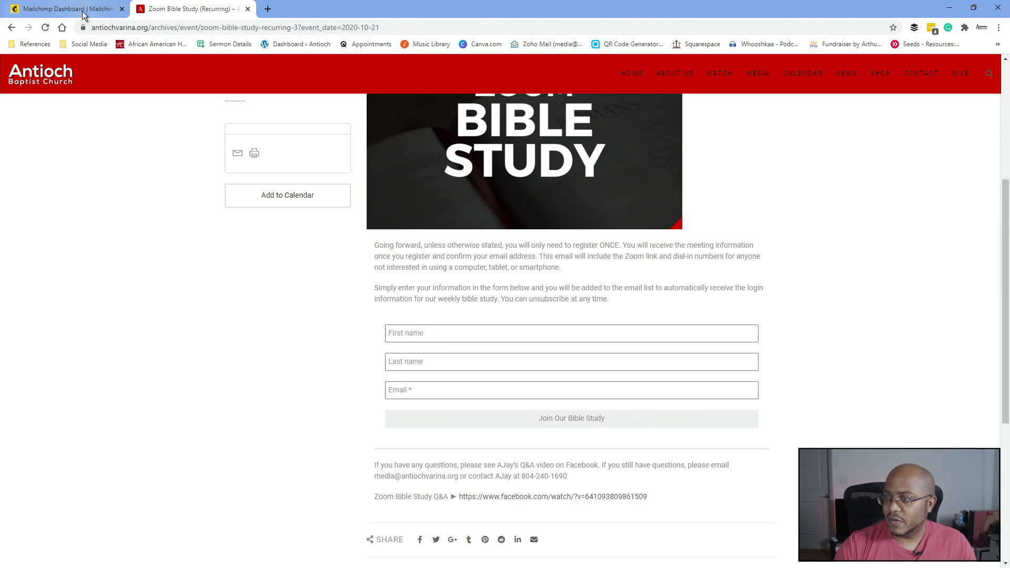
- Back on the Mailchimp dashboard, choose the Automation card to set up a welcome for new subscribers
{"action": "left_click", "coordinate": [63, 8]}
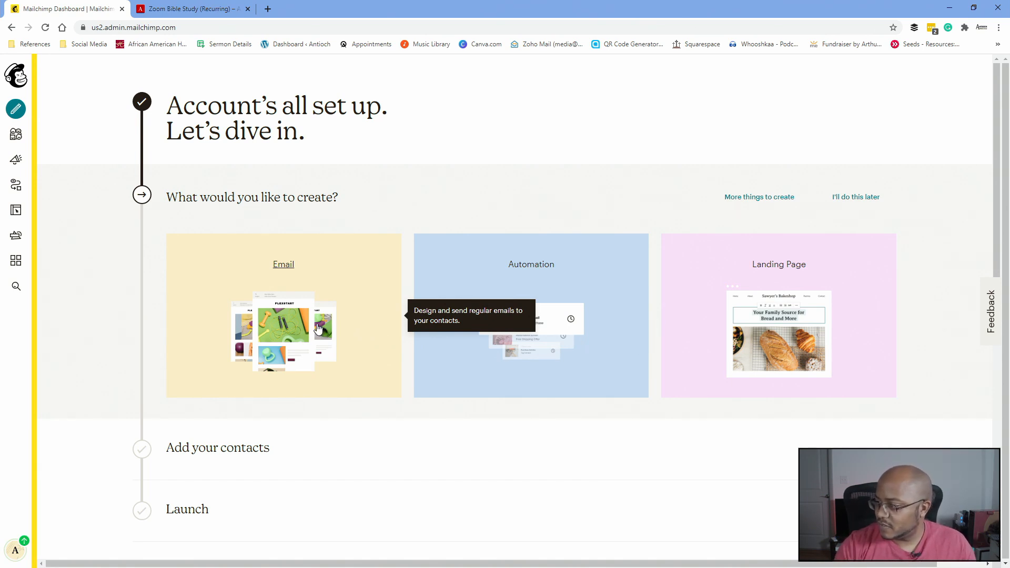
{"action": "left_click", "coordinate": [459, 337]}
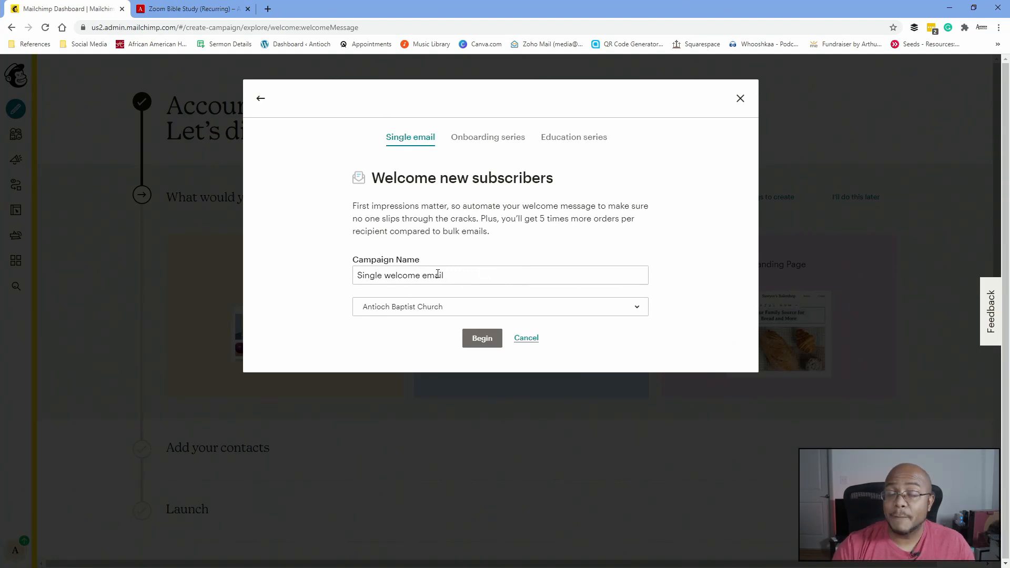
- Name the automation 'Zoom Bible Study', target the Antioch Baptist Church audience, and begin
{"action": "left_click_drag", "start_coordinate": [473, 276], "coordinate": [355, 274]}
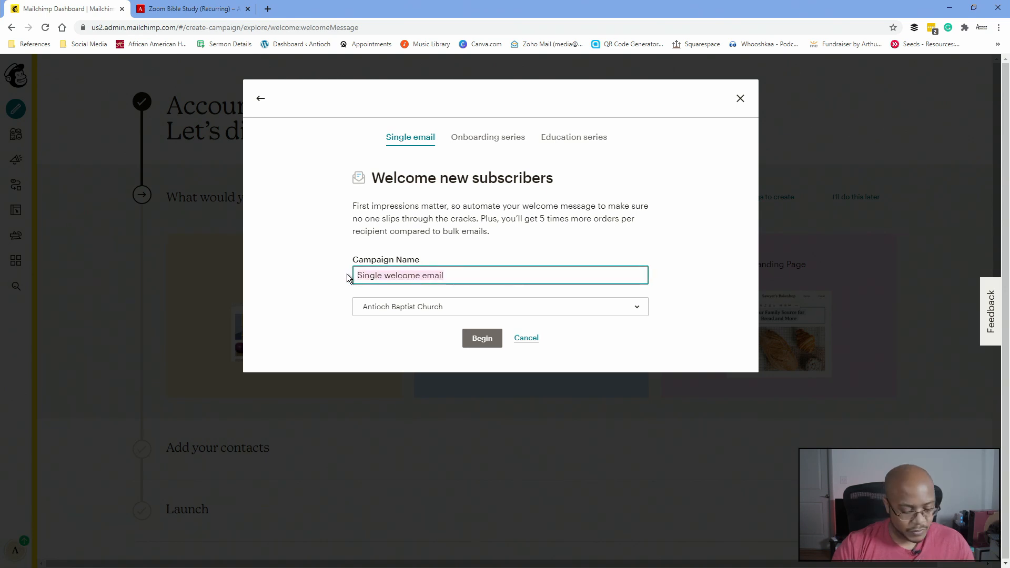
{"action": "type", "text": "Zoom Bible Study"}
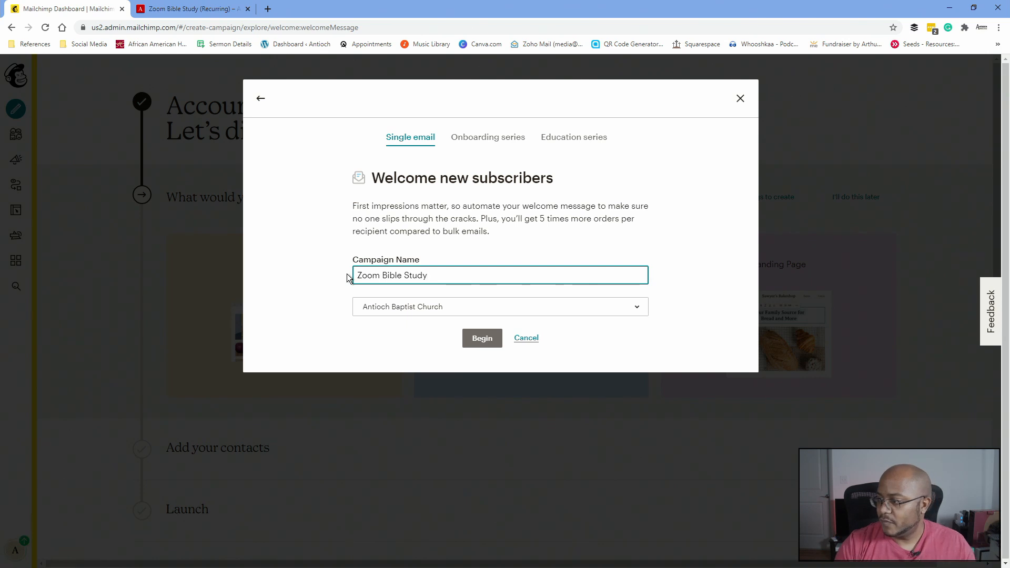
{"action": "left_click", "coordinate": [409, 315]}
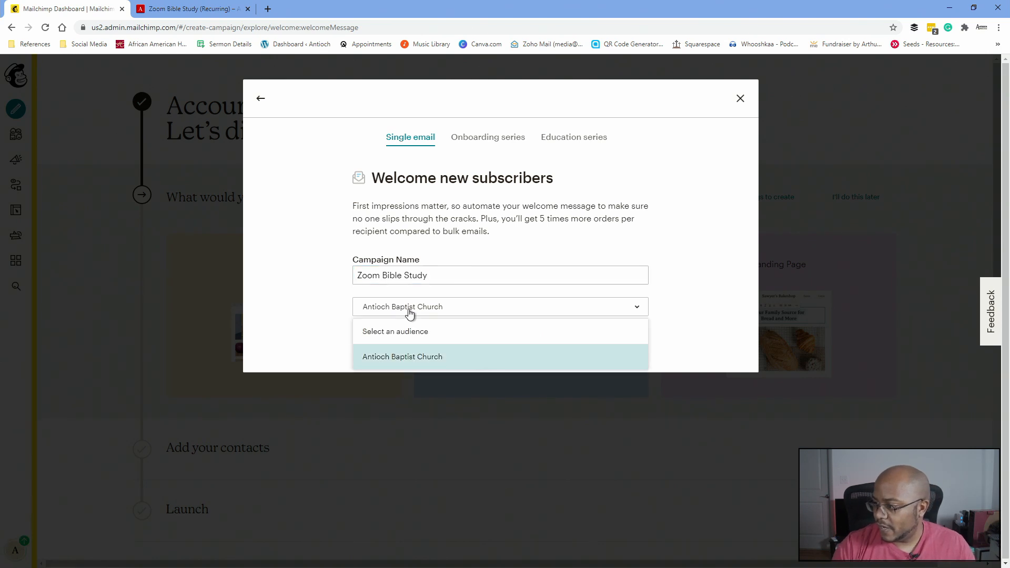
{"action": "left_click", "coordinate": [408, 360]}
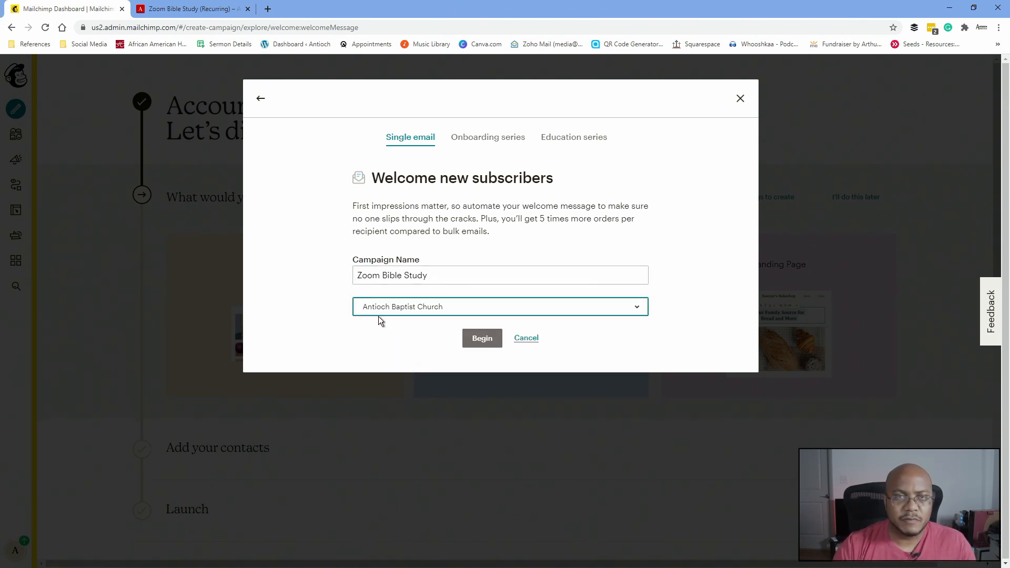
{"action": "left_click", "coordinate": [476, 337]}
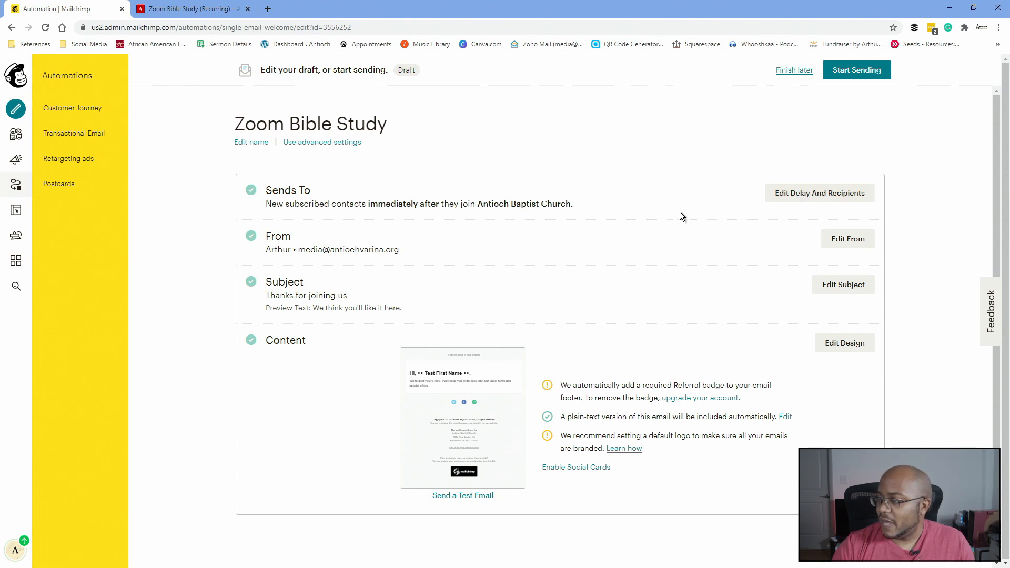
- Change the From name to 'AntiochVarina - Media Ministry' and save it
{"action": "left_click", "coordinate": [840, 242]}
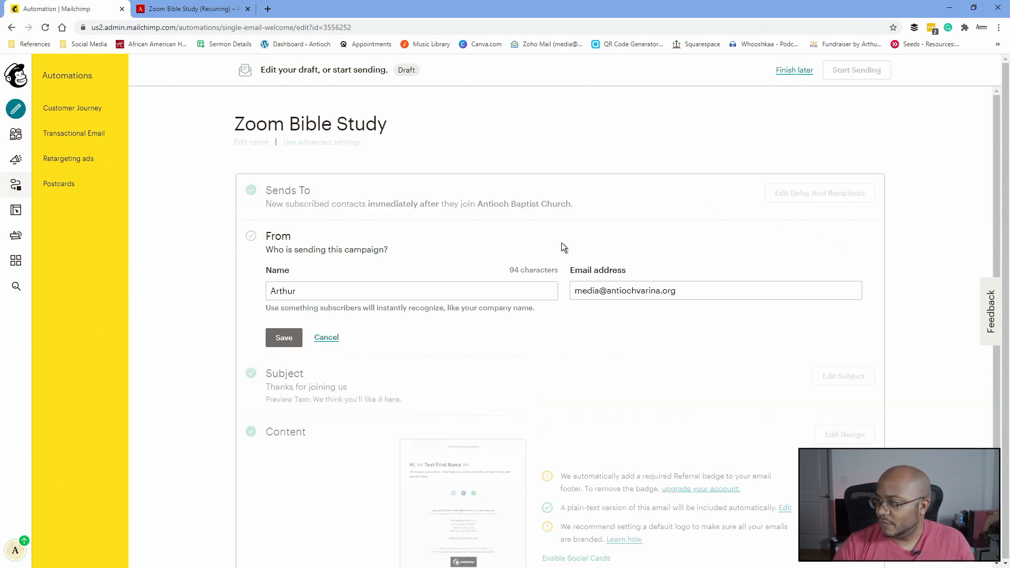
{"action": "left_click_drag", "start_coordinate": [329, 291], "coordinate": [239, 288]}
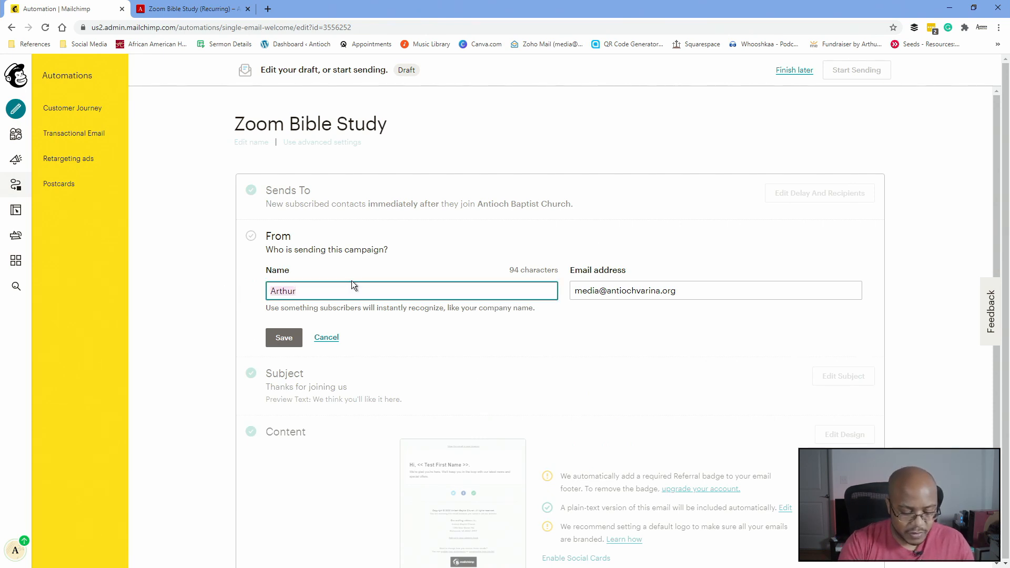
{"action": "type", "text": "Antioch"}
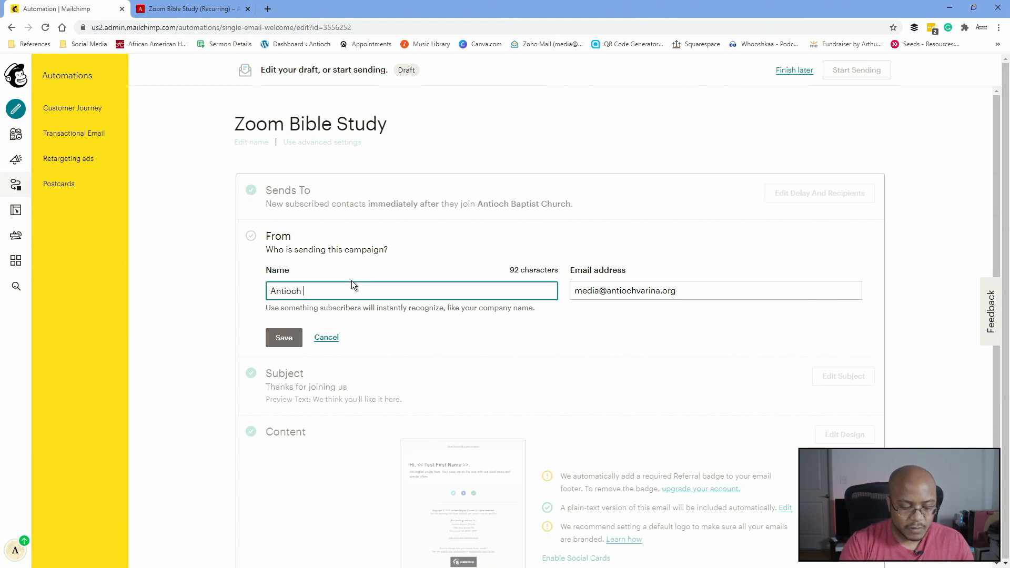
{"action": "key", "text": "BackSpace"}
{"action": "type", "text": "Varina - "}
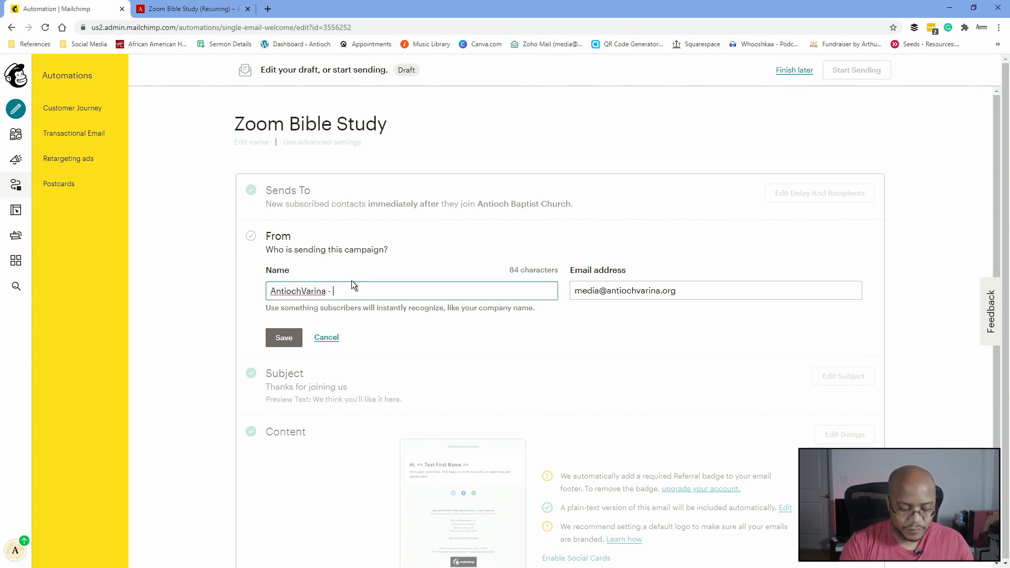
{"action": "type", "text": "Media Ministry"}
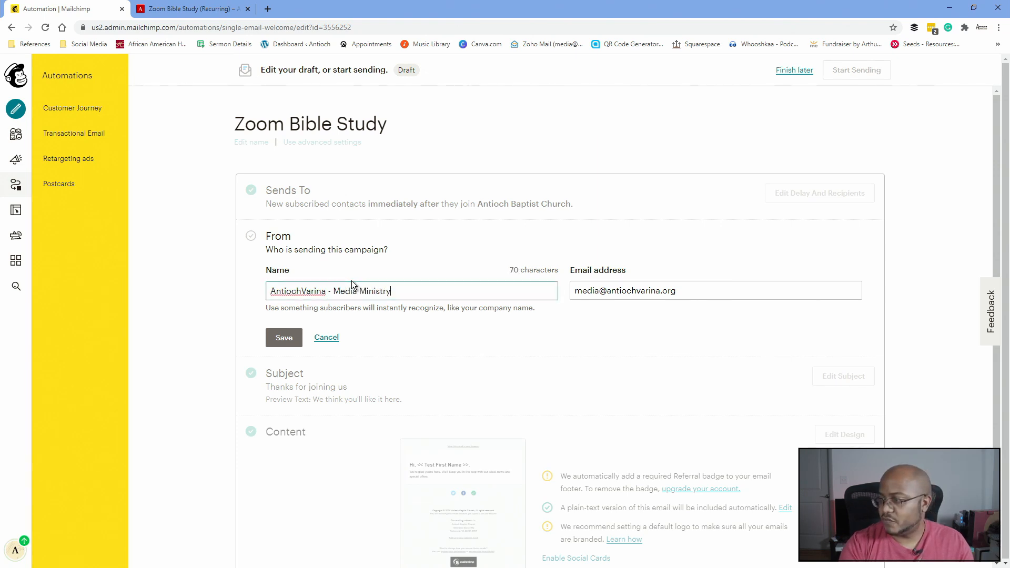
{"action": "left_click", "coordinate": [280, 338]}
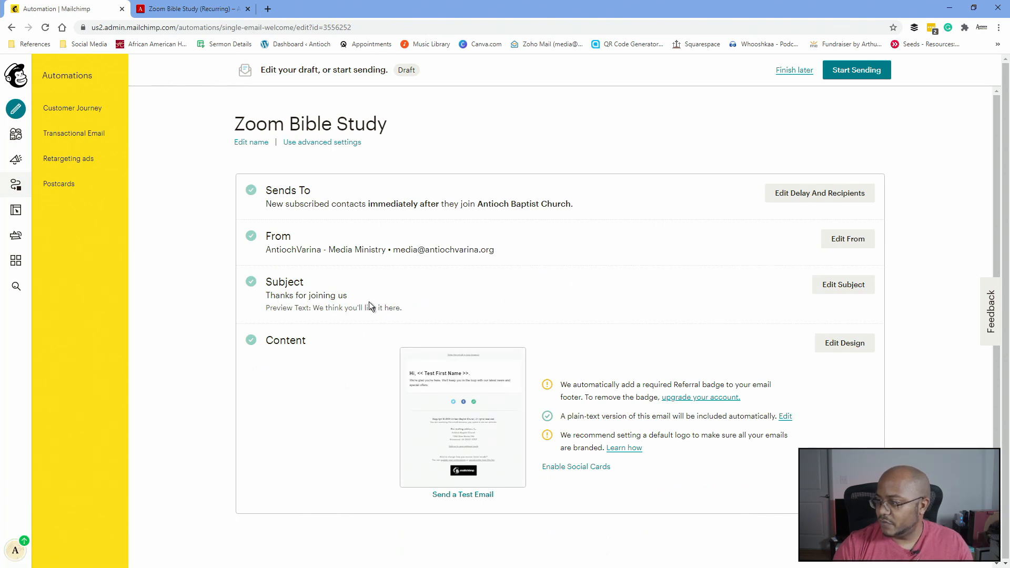
- Set subject 'Zoom Bible Study - Registration' and preview text 'Thank you for registering for our Zoom Bible Study'
{"action": "left_click", "coordinate": [821, 288]}
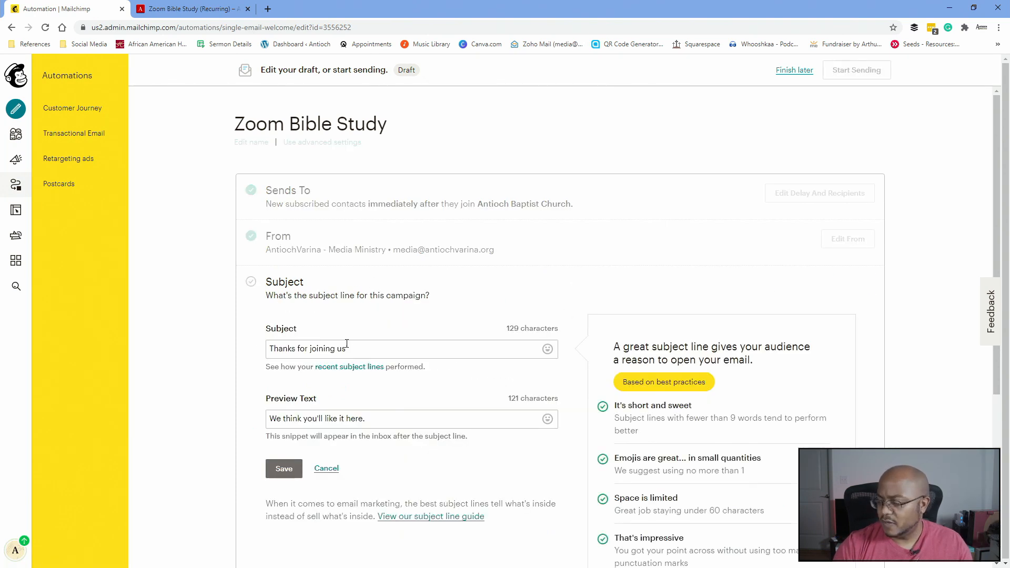
{"action": "left_click_drag", "start_coordinate": [401, 350], "coordinate": [254, 353]}
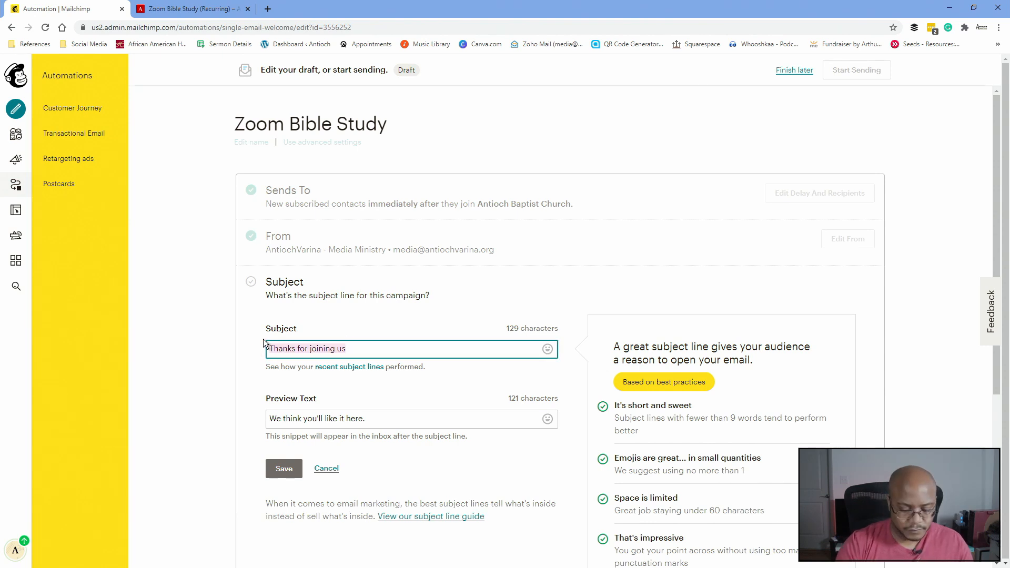
{"action": "type", "text": "Zoo"}
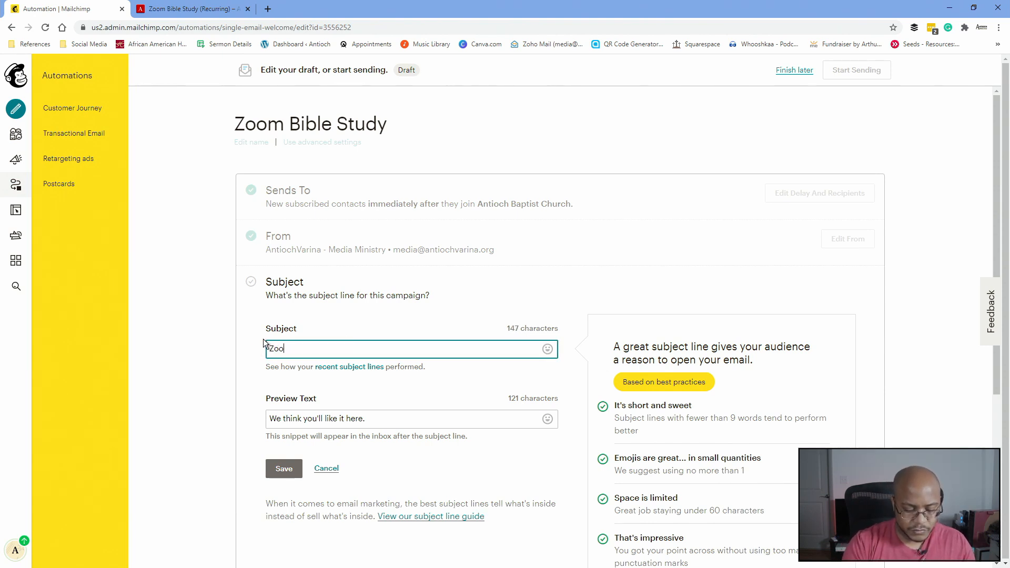
{"action": "type", "text": "m Bible Study"}
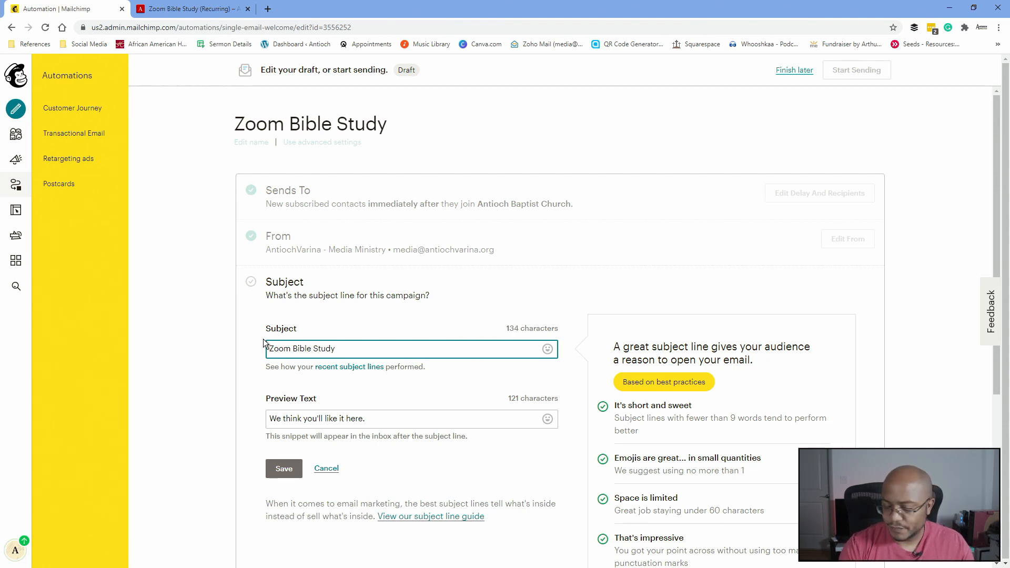
{"action": "type", "text": " - Registration"}
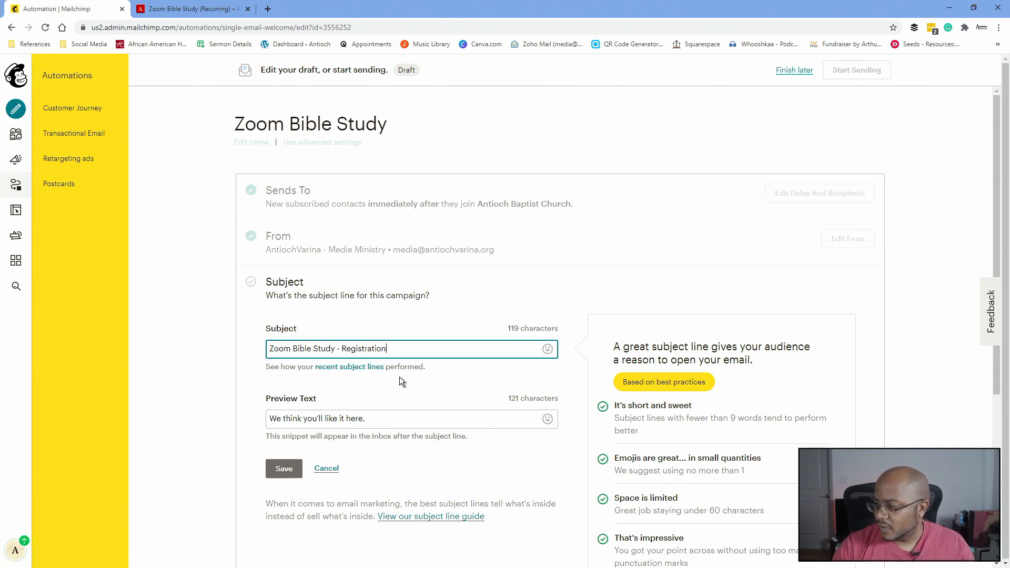
{"action": "triple_click", "coordinate": [383, 421]}
{"action": "type", "text": "Thank you for registering for"}
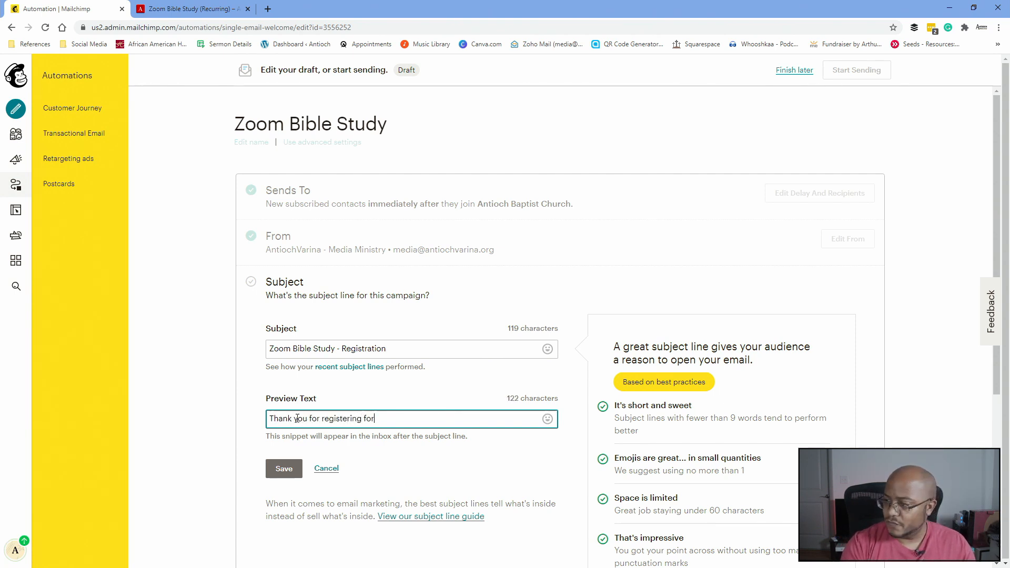
{"action": "type", "text": " our Zoo"}
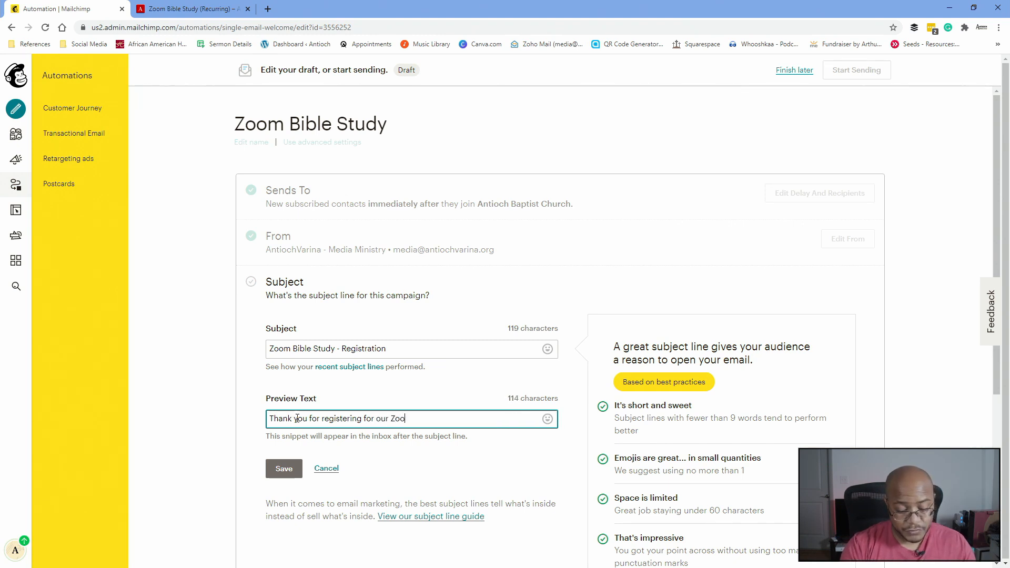
{"action": "type", "text": "m Bible Study"}
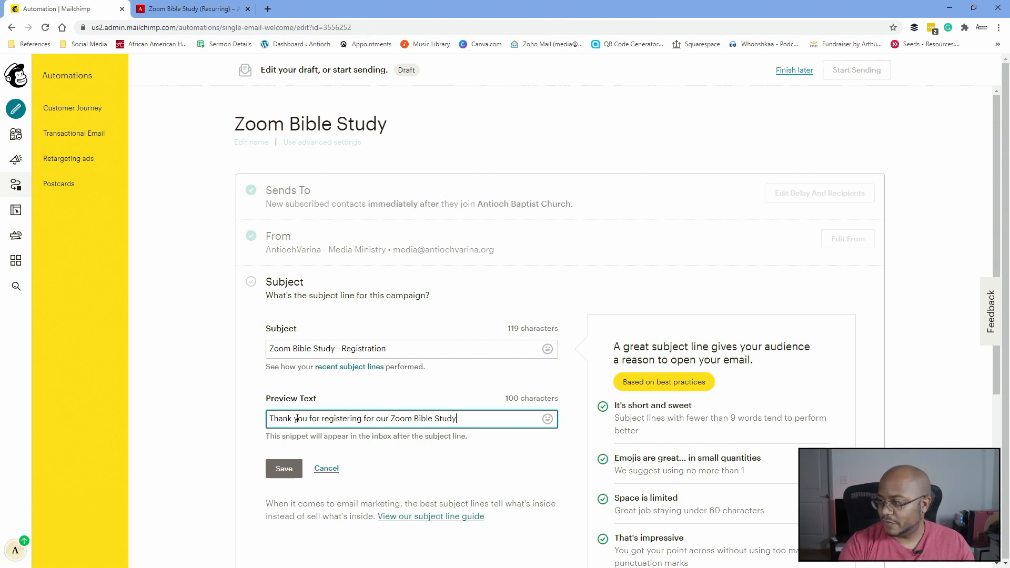
{"action": "left_click", "coordinate": [279, 477]}
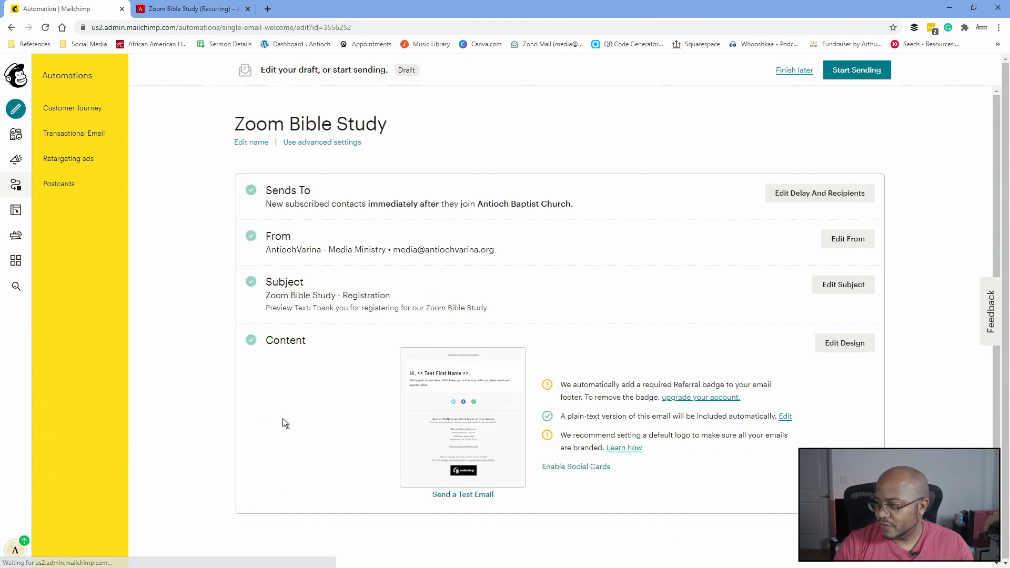
- Open the welcome email's template in the design editor via Edit Design
{"action": "mouse_move", "coordinate": [455, 418]}
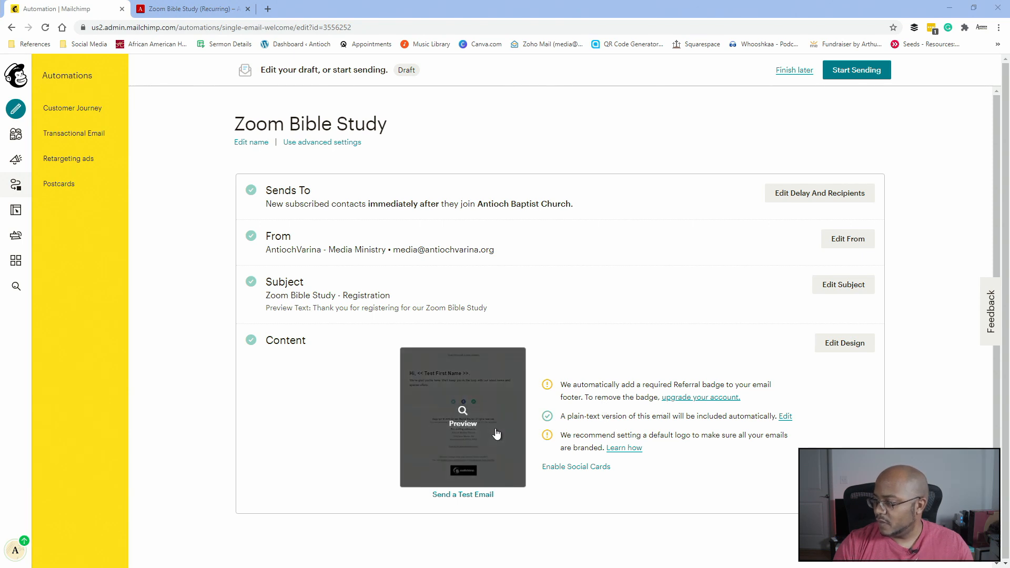
{"action": "left_click", "coordinate": [842, 347]}
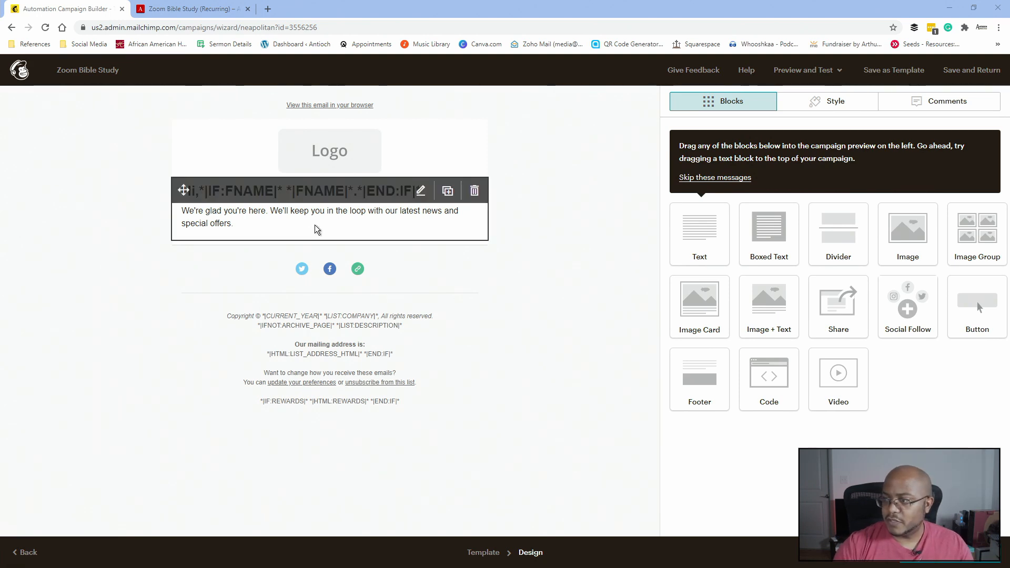
- Point the Facebook link to /antiochvarina, relabel the website link 'Church Website', and save the social block
{"action": "mouse_move", "coordinate": [342, 150]}
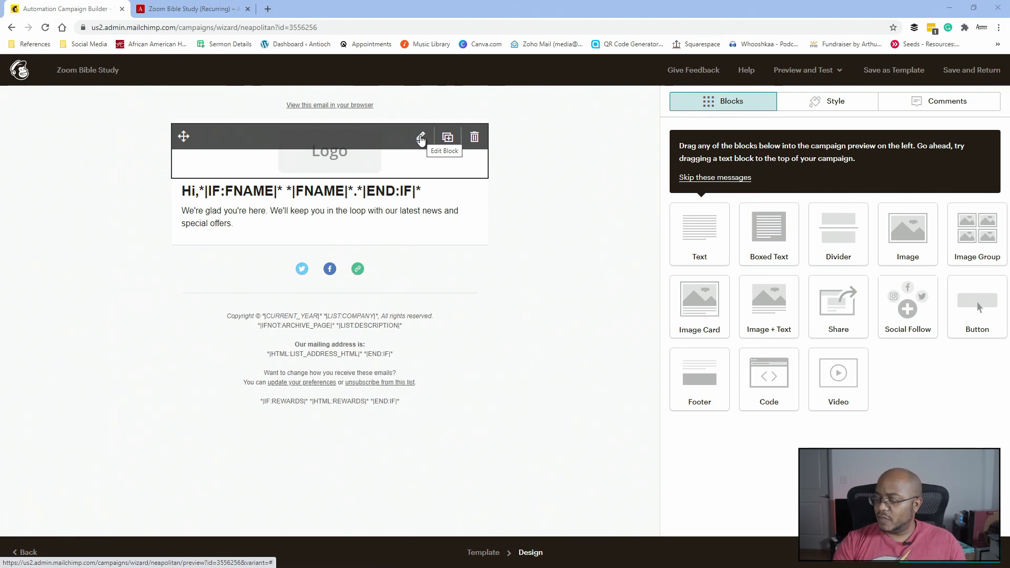
{"action": "mouse_move", "coordinate": [316, 279]}
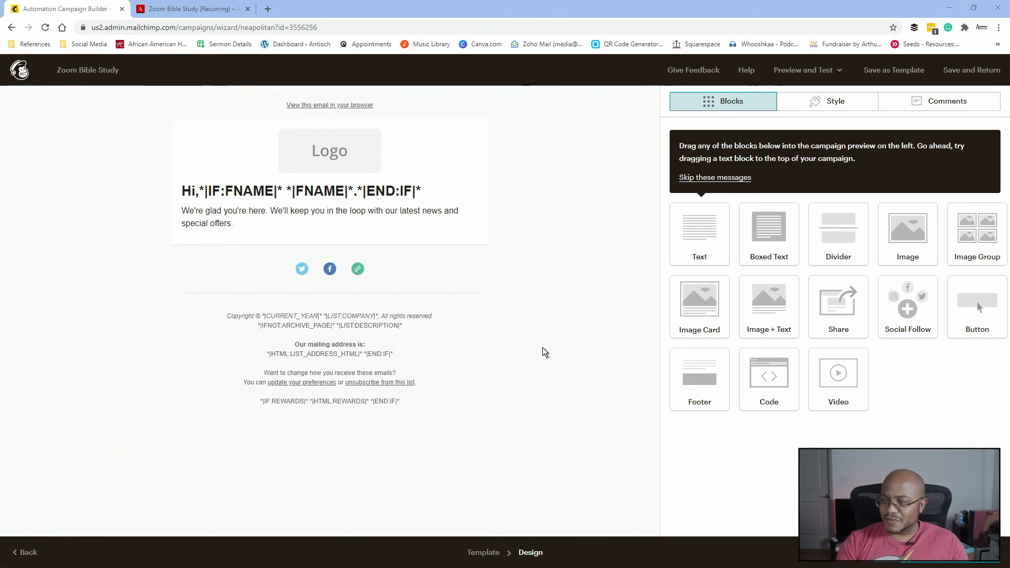
{"action": "mouse_move", "coordinate": [386, 284]}
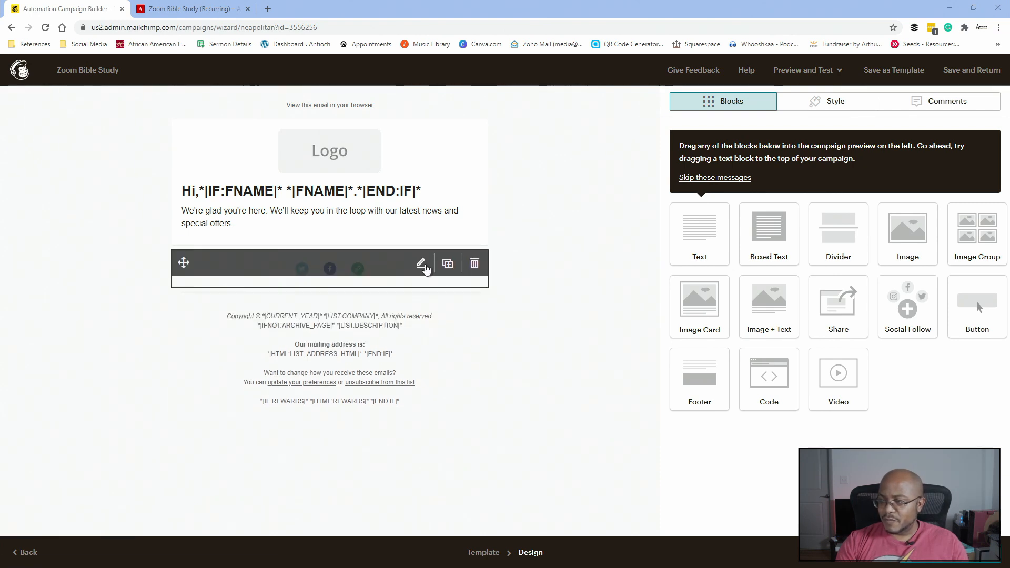
{"action": "left_click", "coordinate": [421, 266]}
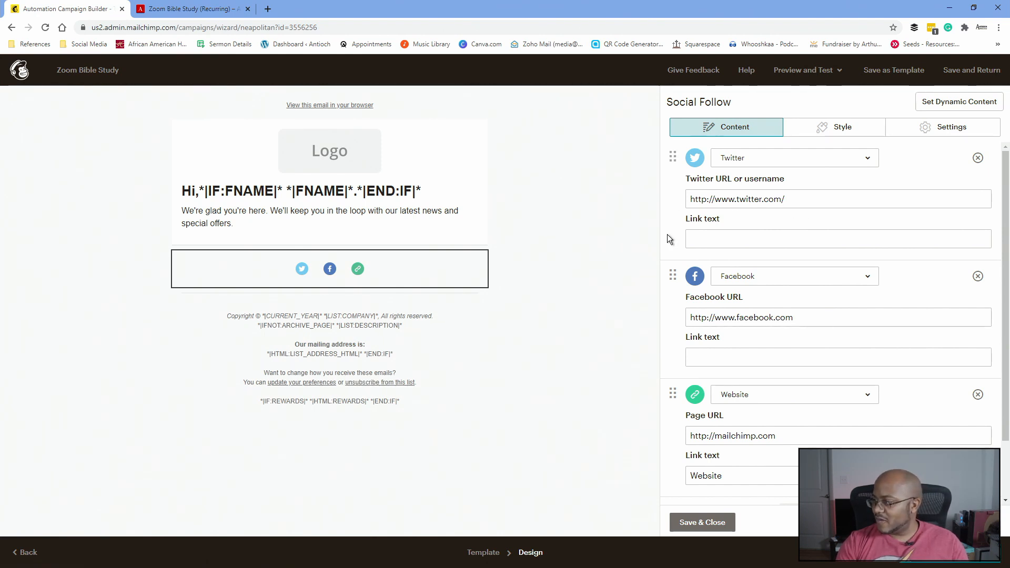
{"action": "left_click", "coordinate": [809, 317]}
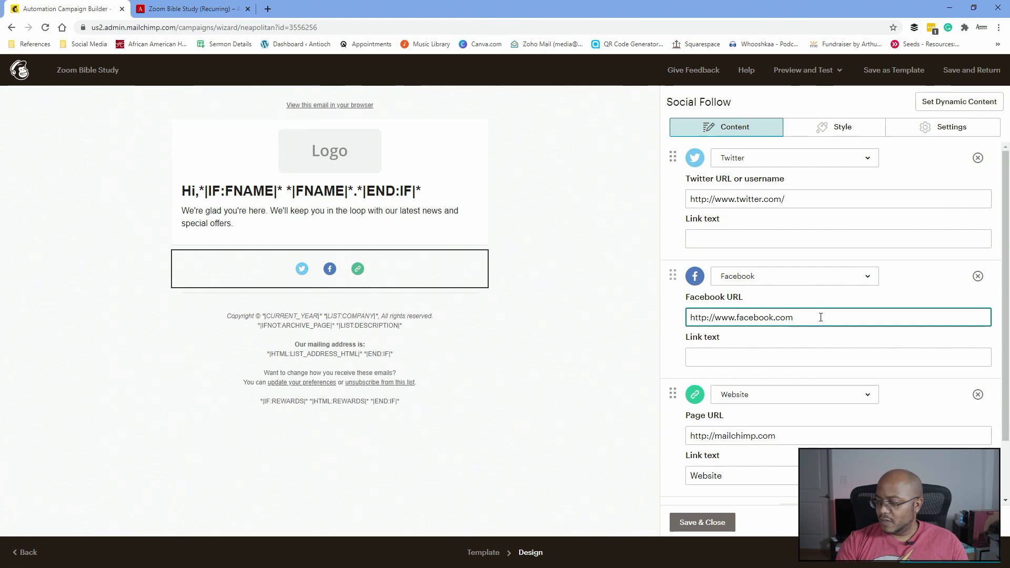
{"action": "type", "text": "/antiochvarina"}
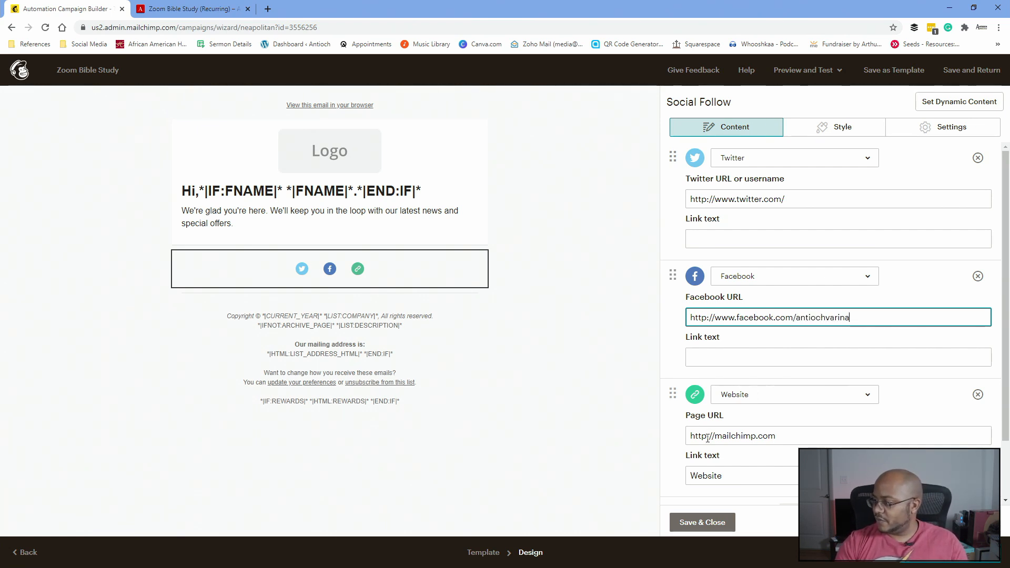
{"action": "left_click", "coordinate": [737, 475]}
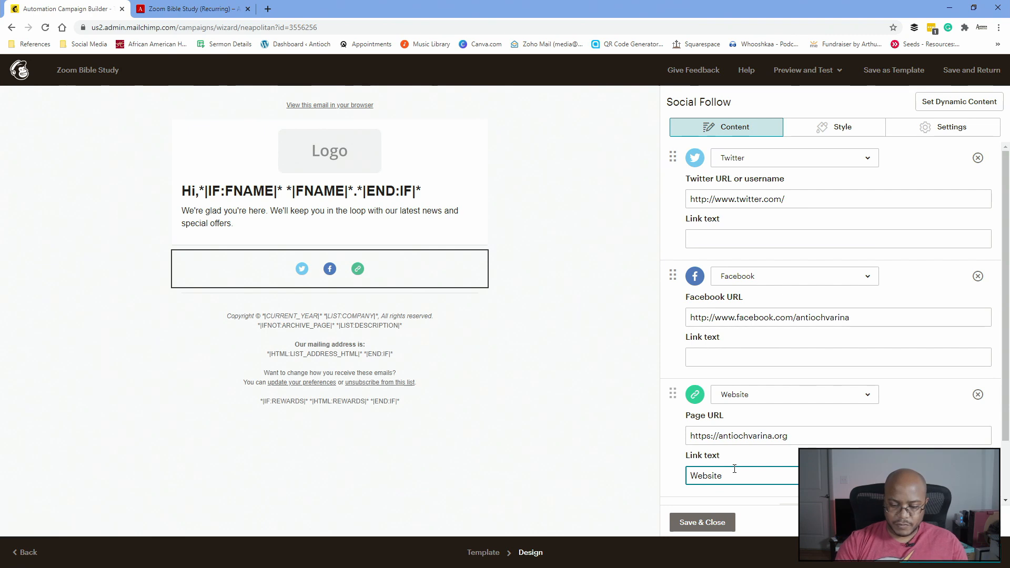
{"action": "key", "text": "Home"}
{"action": "type", "text": "Church"}
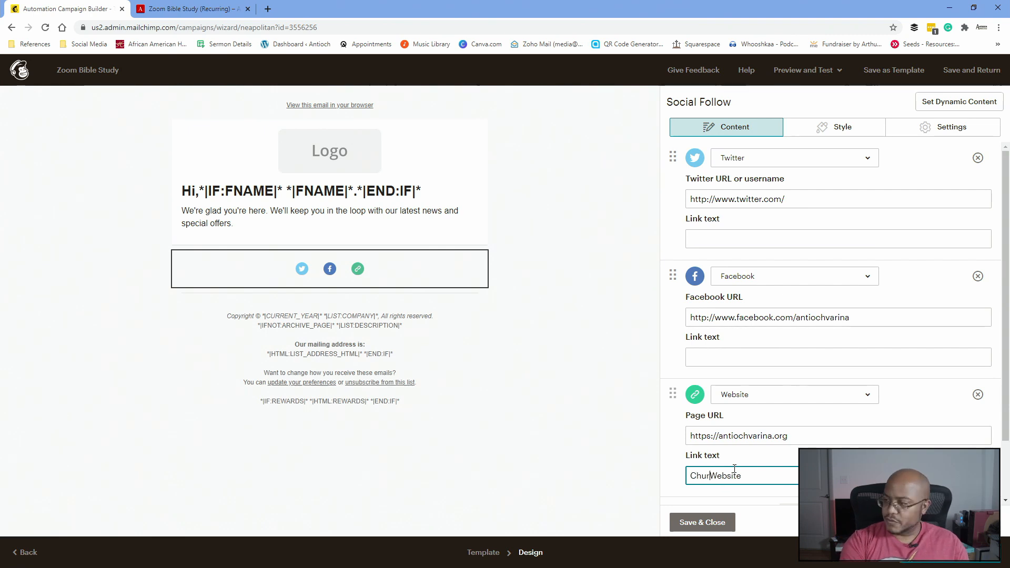
{"action": "left_click", "coordinate": [734, 359]}
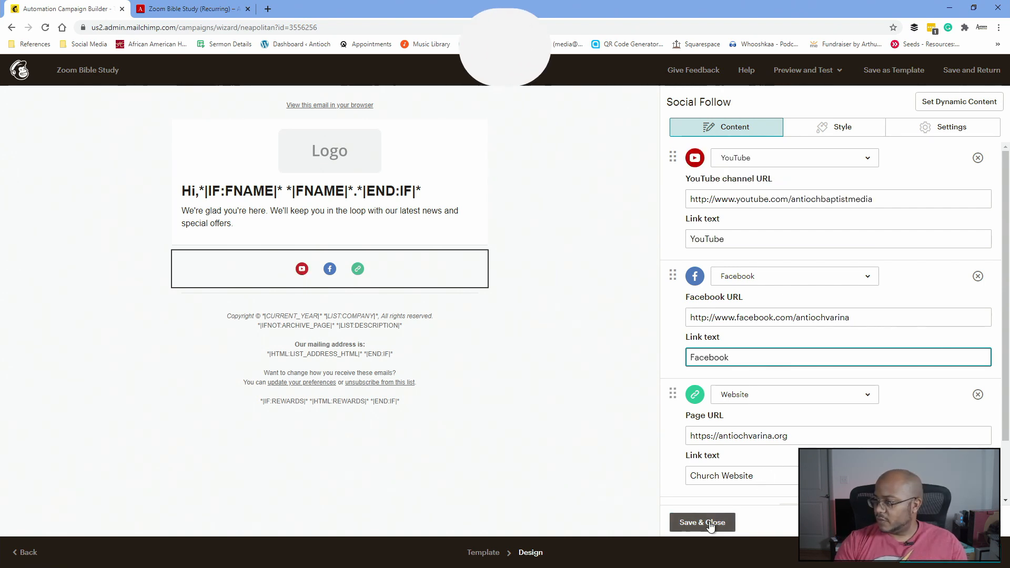
{"action": "left_click", "coordinate": [710, 523]}
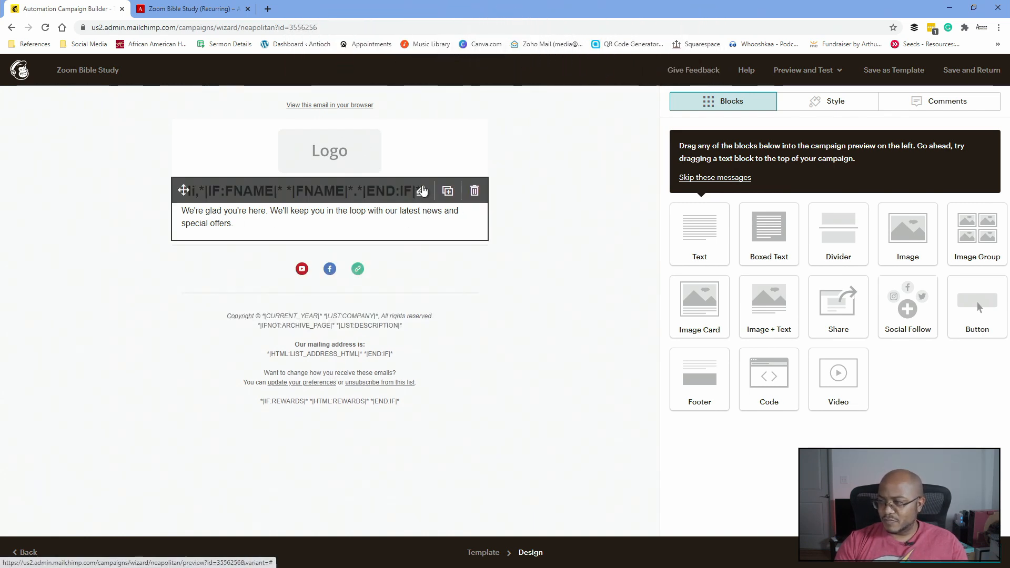
- Replace the greeting body with a bold, centred, size 24 'You Are In!' line
{"action": "left_click", "coordinate": [422, 210]}
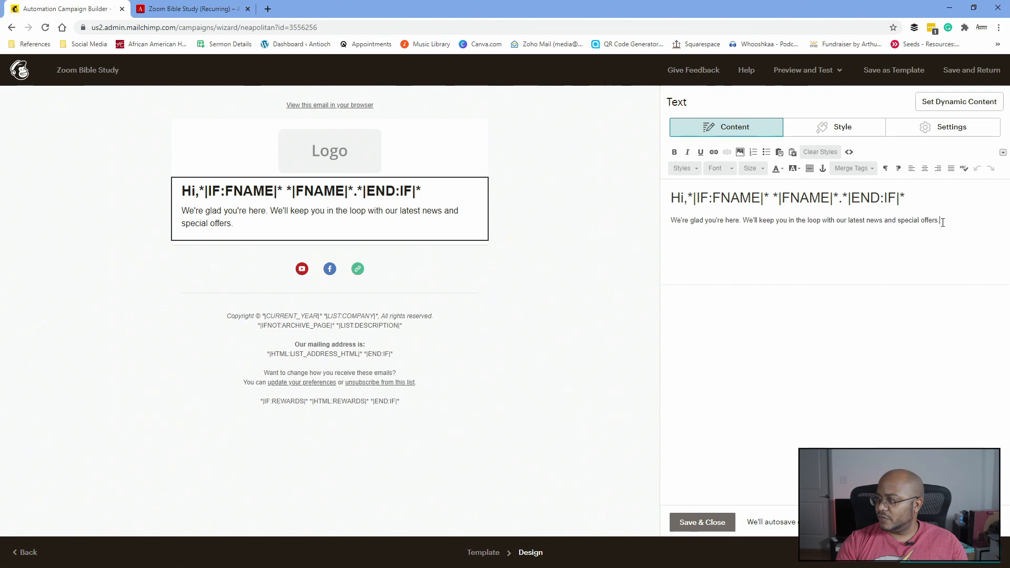
{"action": "left_click_drag", "start_coordinate": [951, 221], "coordinate": [809, 221]}
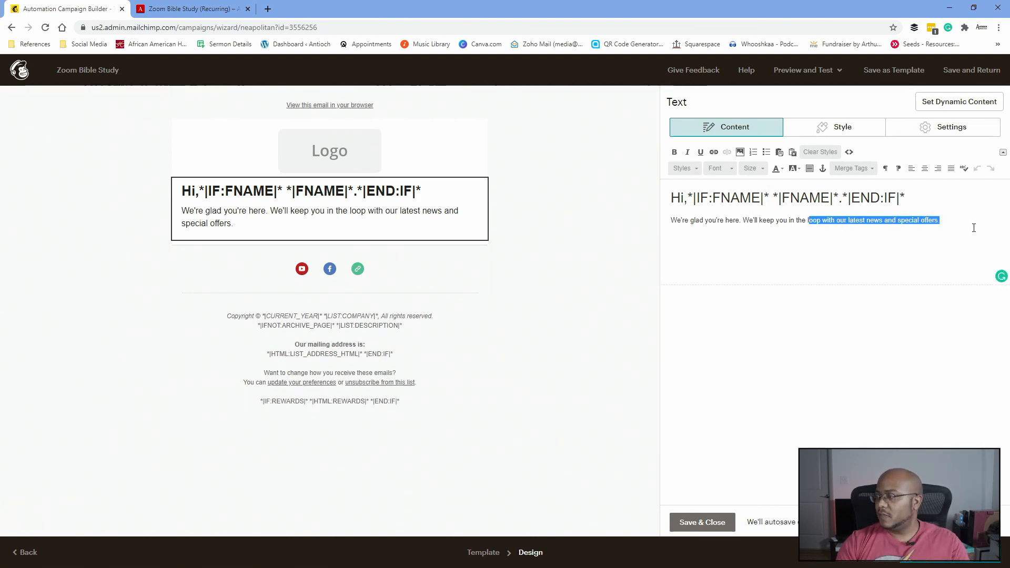
{"action": "left_click_drag", "start_coordinate": [941, 220], "coordinate": [671, 230]}
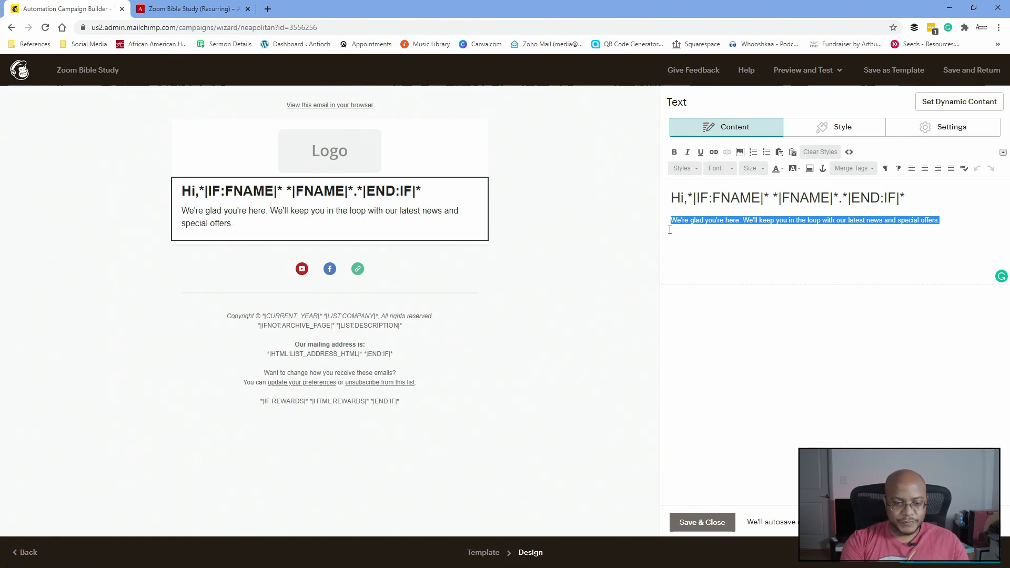
{"action": "type", "text": "You Are "}
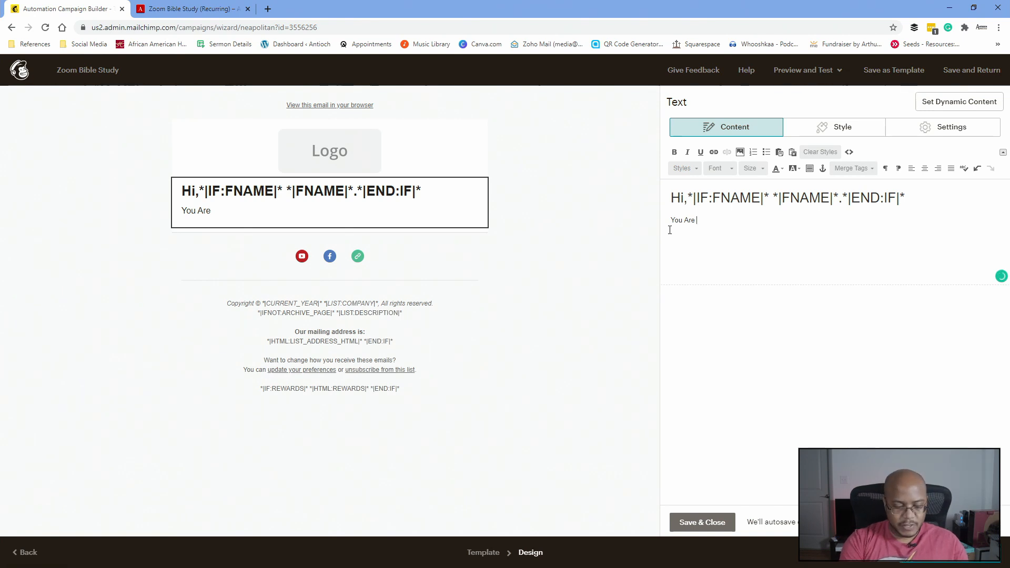
{"action": "type", "text": "In!"}
{"action": "key", "text": "shift+Home"}
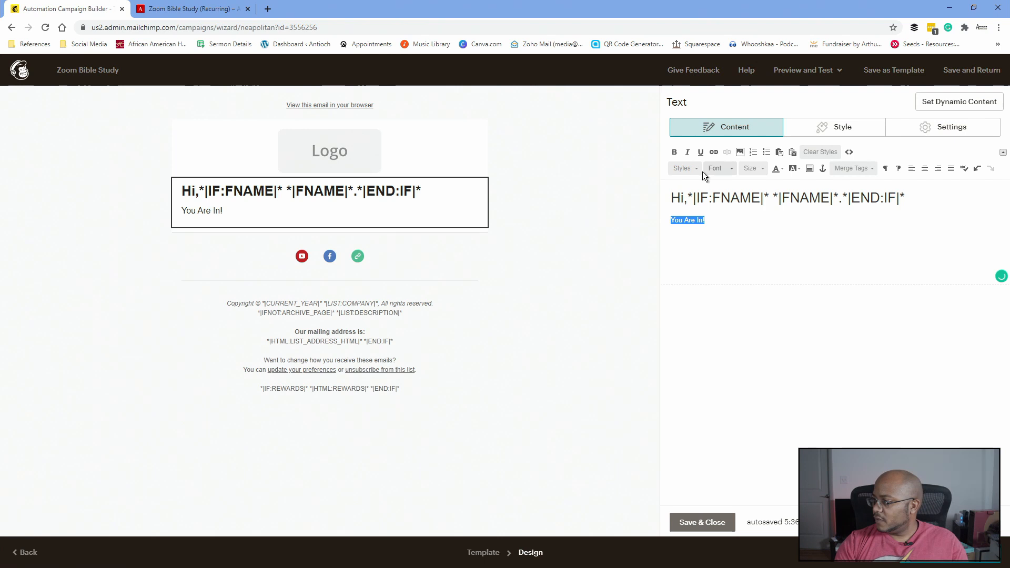
{"action": "left_click", "coordinate": [760, 169]}
{"action": "left_click", "coordinate": [752, 242]}
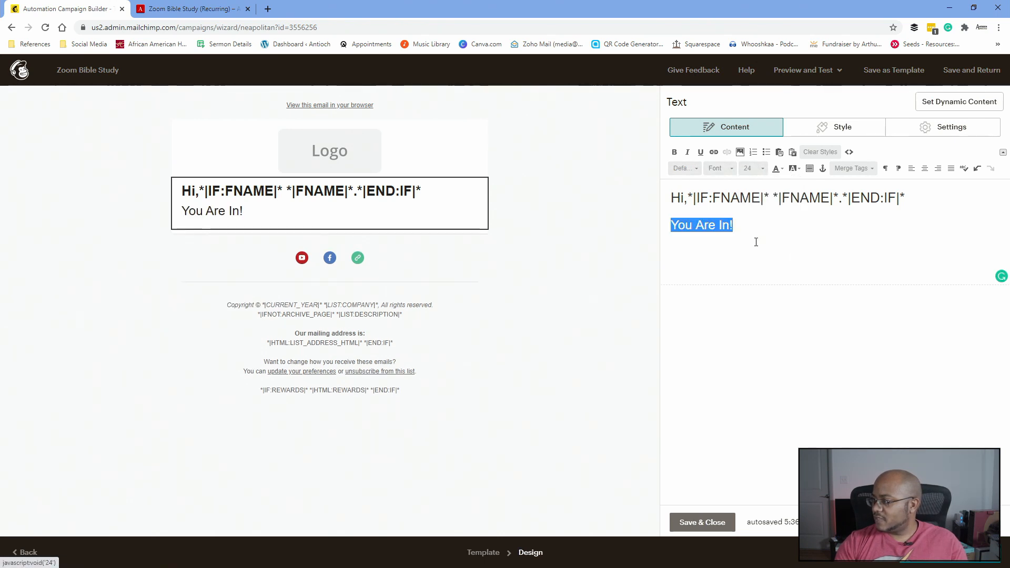
{"action": "left_click", "coordinate": [927, 167]}
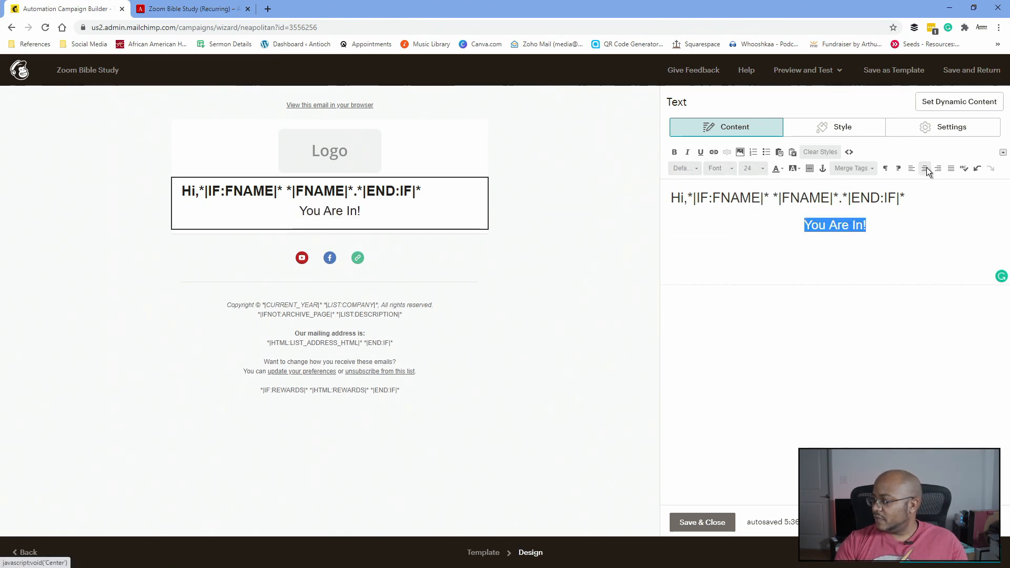
{"action": "left_click", "coordinate": [697, 169]}
{"action": "left_click", "coordinate": [697, 169]}
{"action": "left_click", "coordinate": [697, 169]}
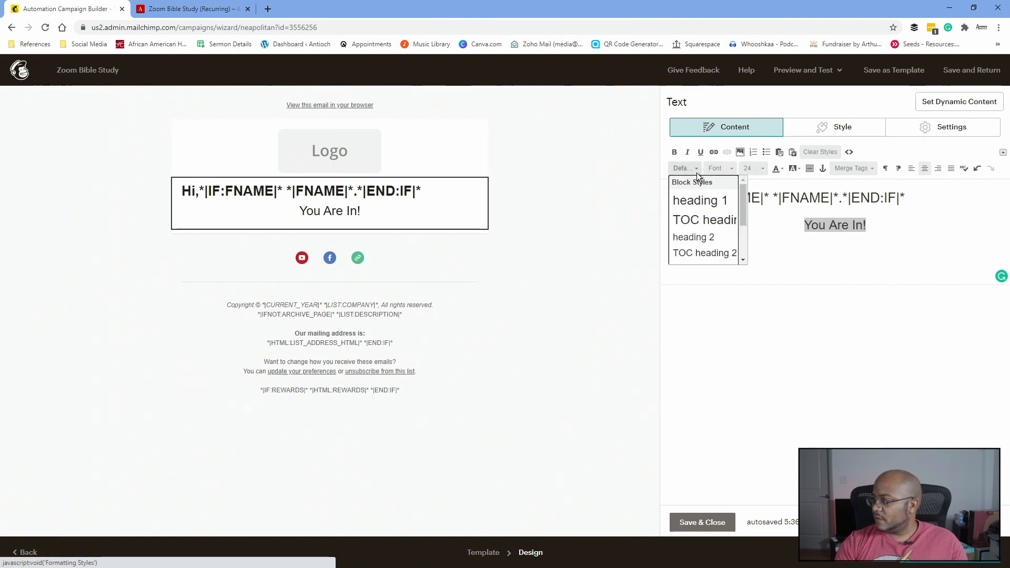
{"action": "left_click", "coordinate": [696, 166]}
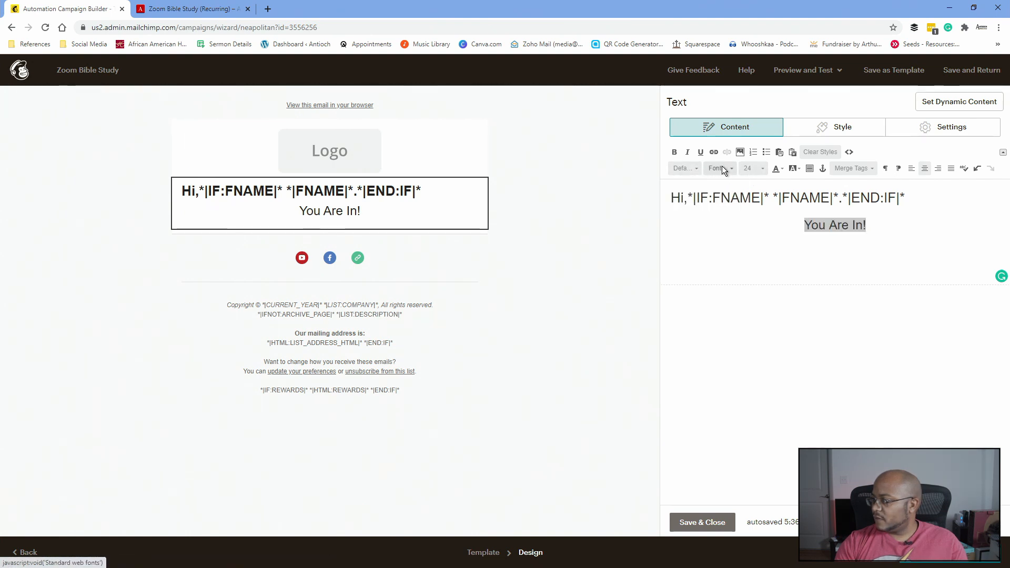
{"action": "left_click", "coordinate": [674, 152]}
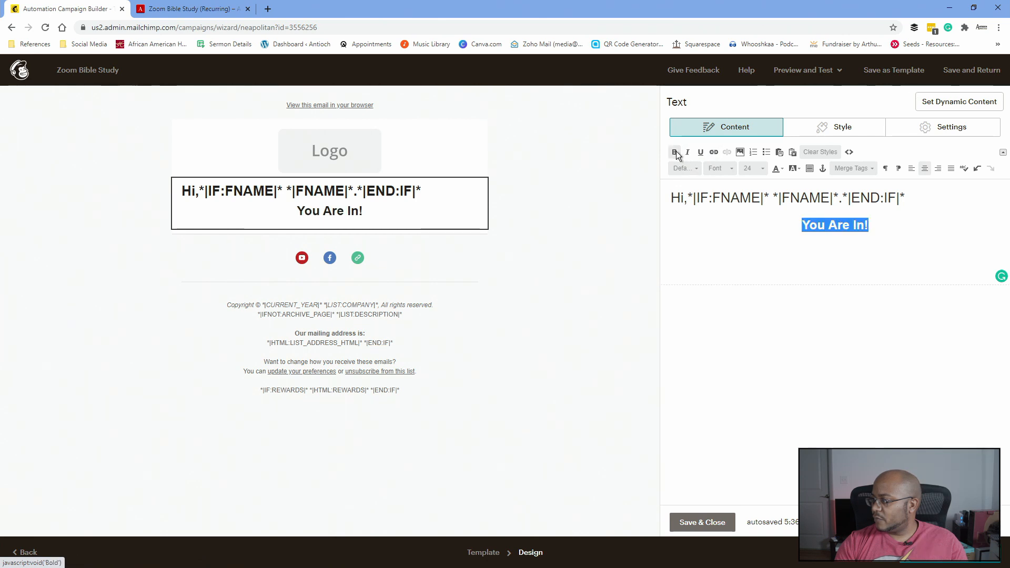
- Add a left-aligned thank-you line and the pasted Zoom Bible Study joining paragraphs, then save
{"action": "left_click", "coordinate": [879, 228]}
{"action": "key", "text": "Return"}
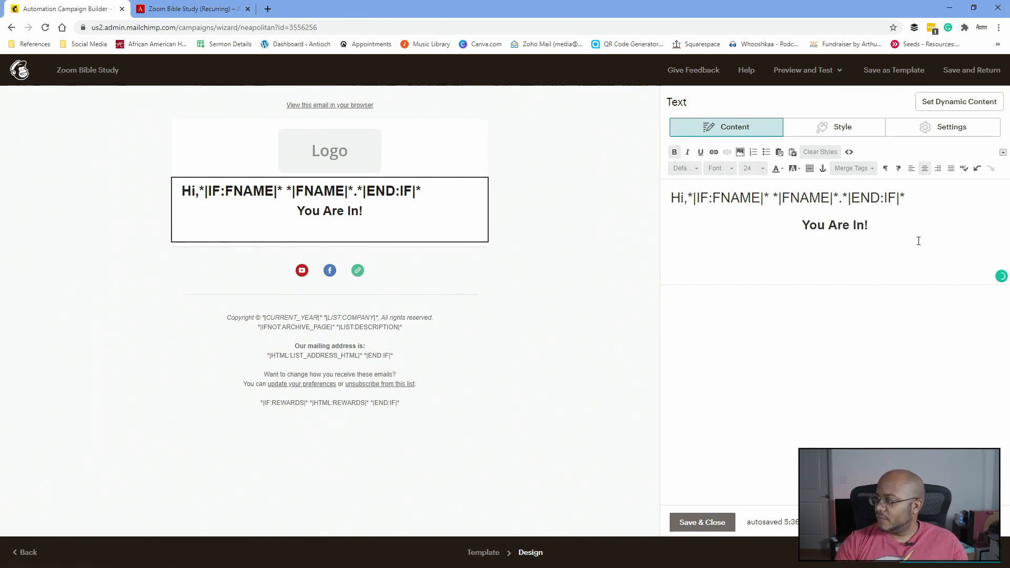
{"action": "left_click", "coordinate": [911, 170]}
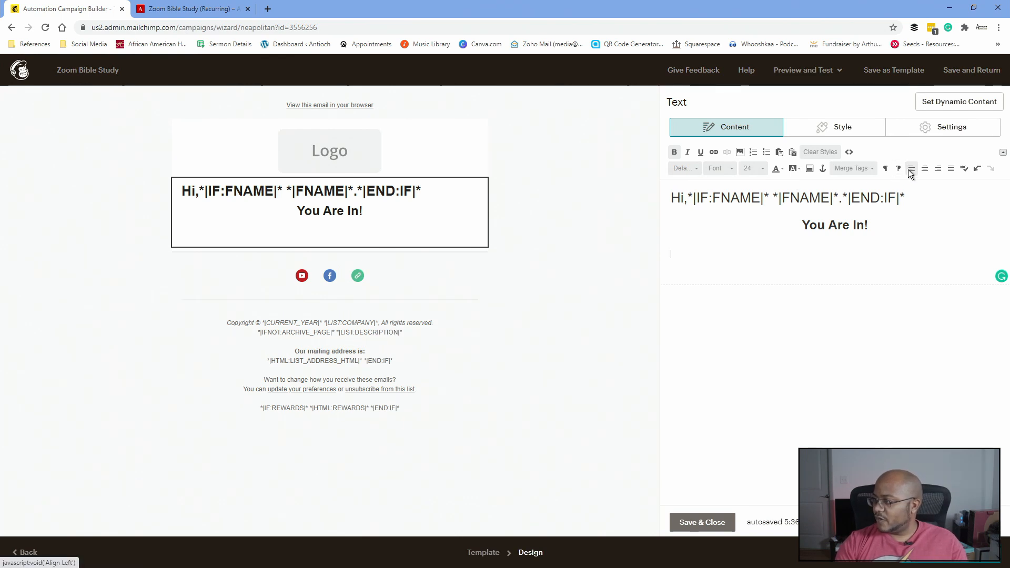
{"action": "type", "text": "THank"}
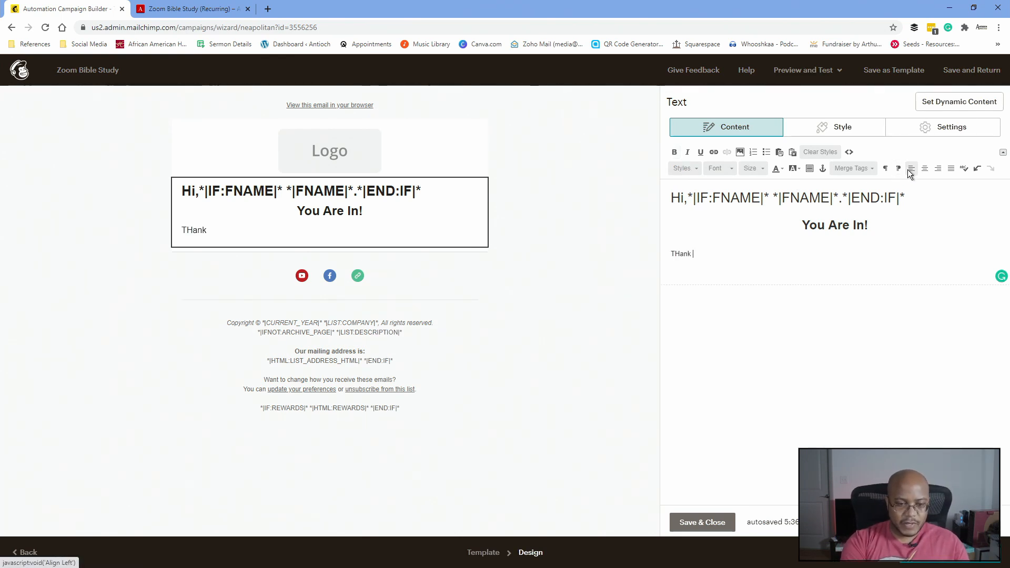
{"action": "type", "text": " you for "}
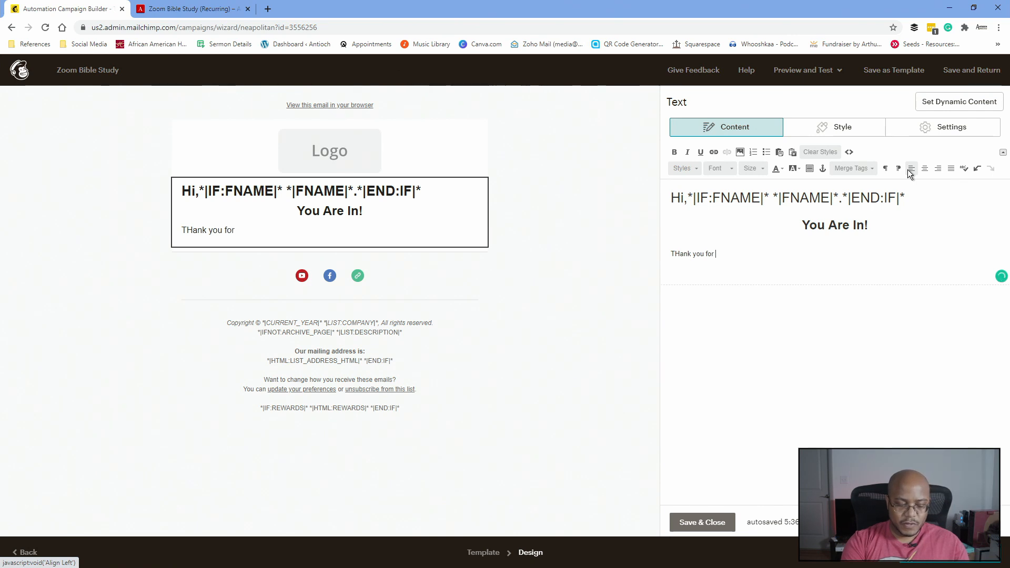
{"action": "type", "text": "registrer and confirmi"}
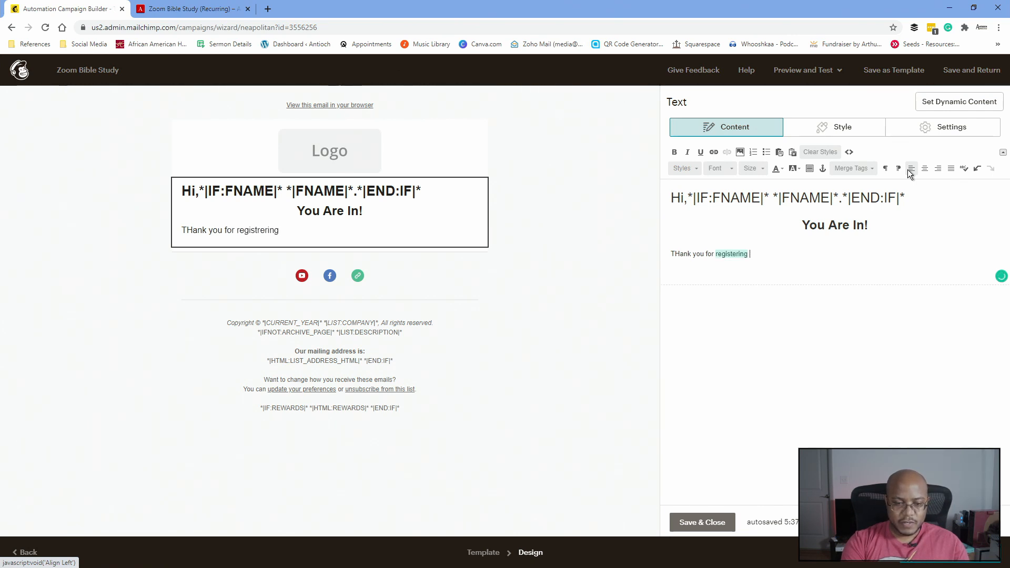
{"action": "type", "text": "ng your email"}
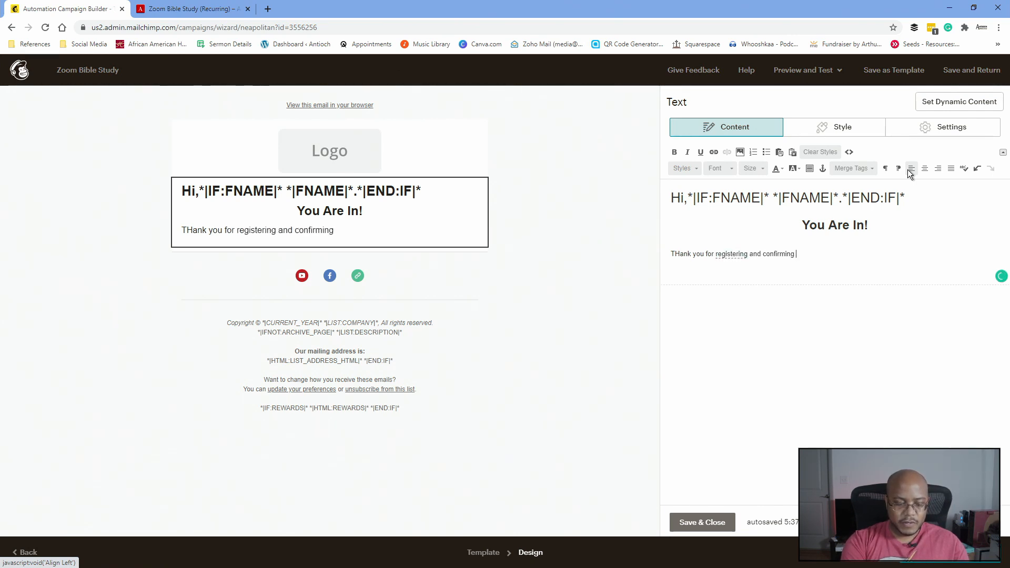
{"action": "type", "text": "."}
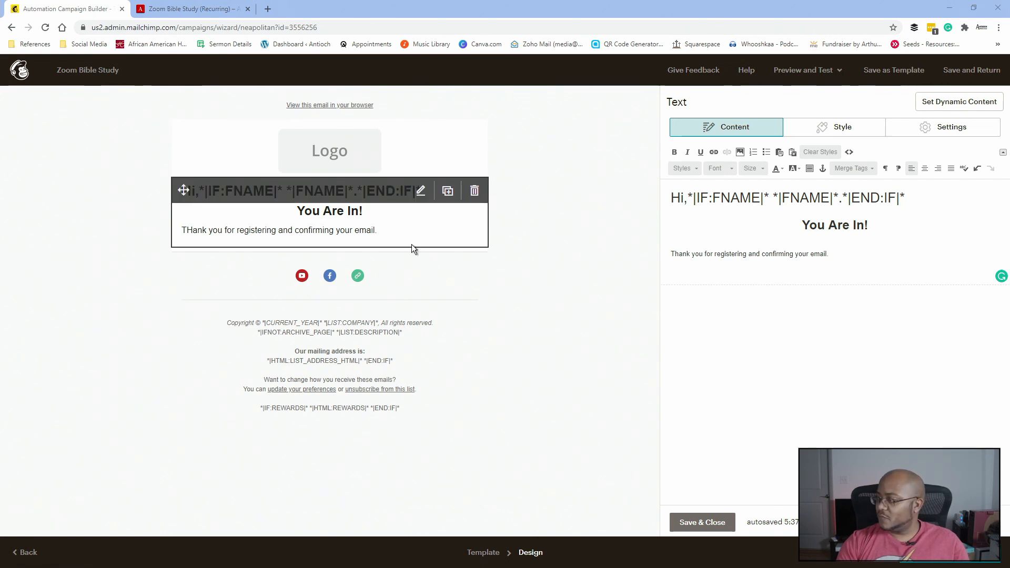
{"action": "left_click", "coordinate": [862, 254]}
{"action": "type", "text": "Below you will find all the information you need to join our Zoom Bible Study. If this information changes, you will be notified by email.  There is no need to register again as you are now a recurring attendee but have no fear. You can unsubscribe anytime if you do not want to attend bible studies in the future or receive any of these emails."}
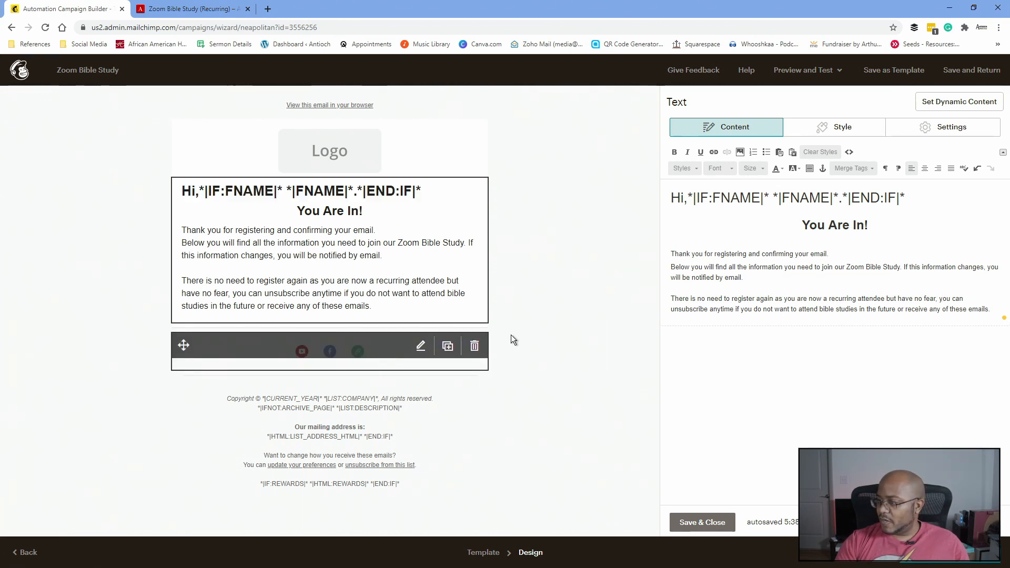
{"action": "left_click", "coordinate": [705, 524]}
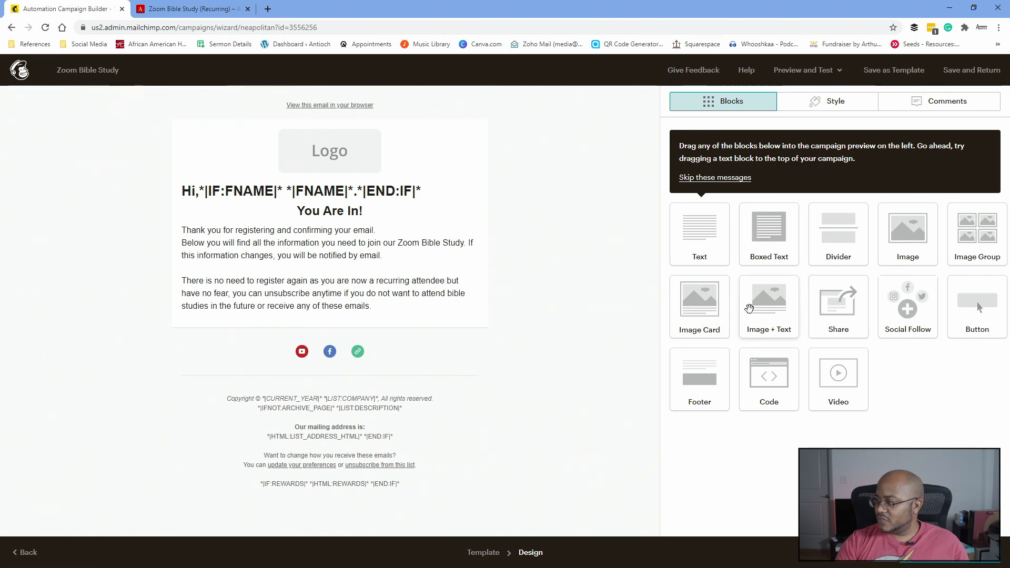
- Add an Image + Text block below the welcome message
{"action": "left_click_drag", "start_coordinate": [750, 304], "coordinate": [406, 346]}
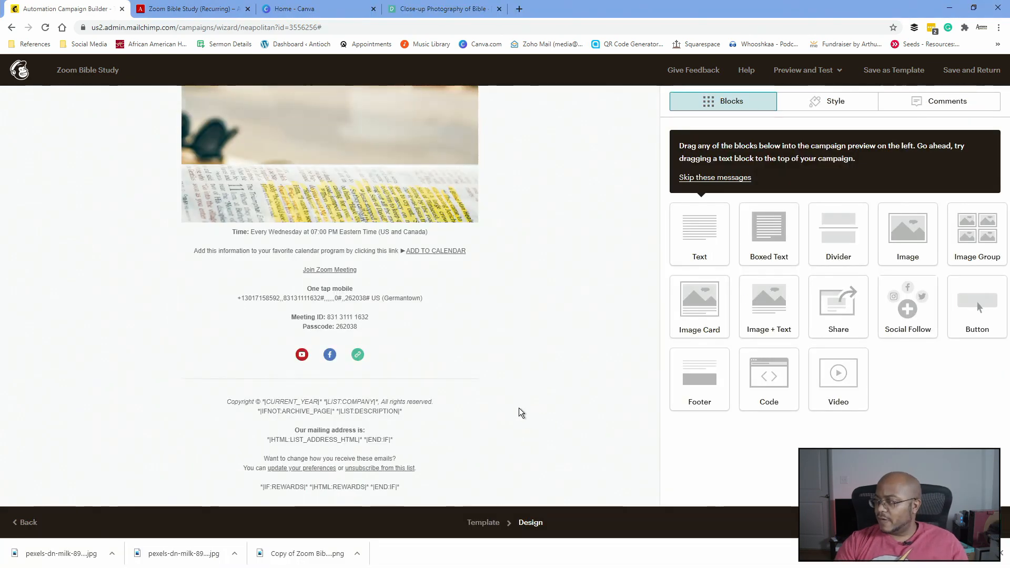
{"action": "scroll", "coordinate": [510, 389], "scroll_direction": "up", "scroll_amount": 15}
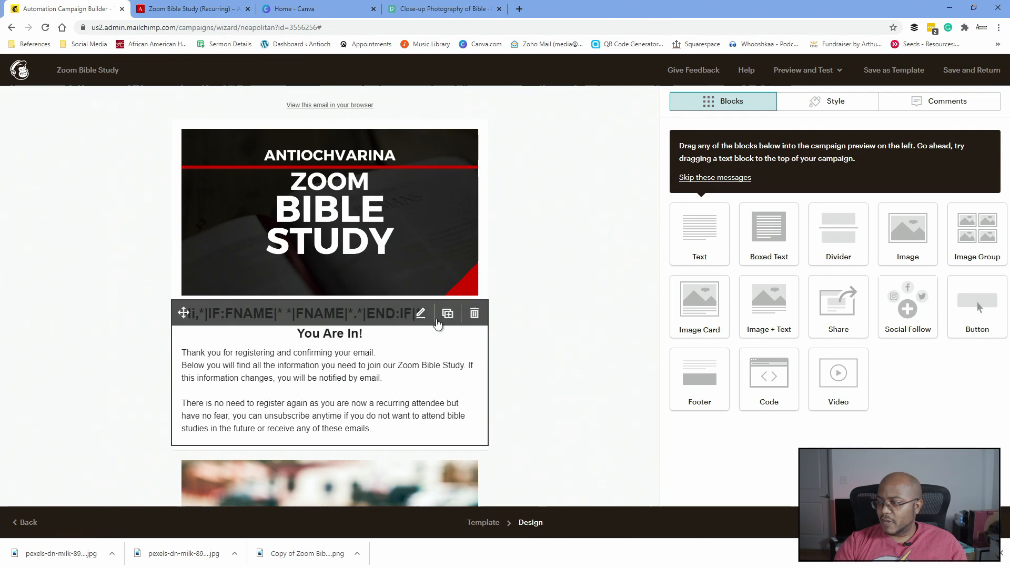
- Join the greeting and 'You Are In!' with a comma into one centred line and save
{"action": "left_click", "coordinate": [422, 314]}
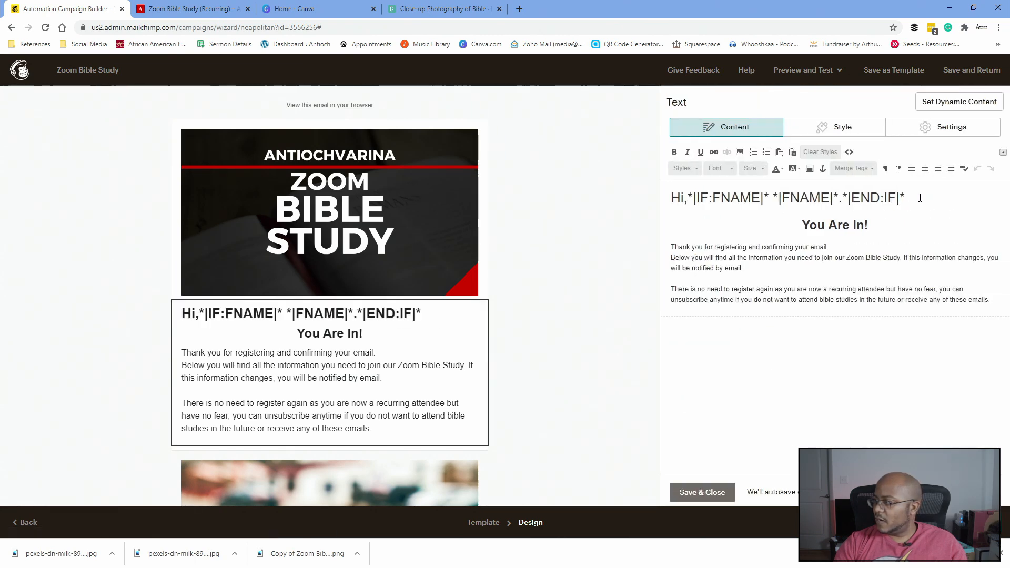
{"action": "left_click", "coordinate": [924, 168]}
{"action": "key", "text": "Delete"}
{"action": "type", "text": ", You Are In!"}
{"action": "left_click", "coordinate": [672, 220]}
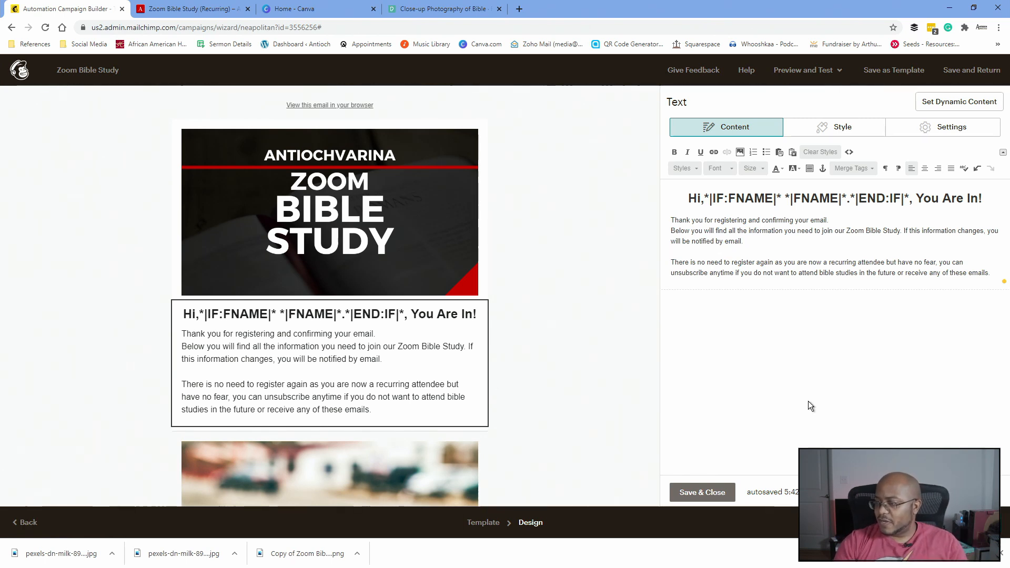
{"action": "left_click", "coordinate": [712, 492]}
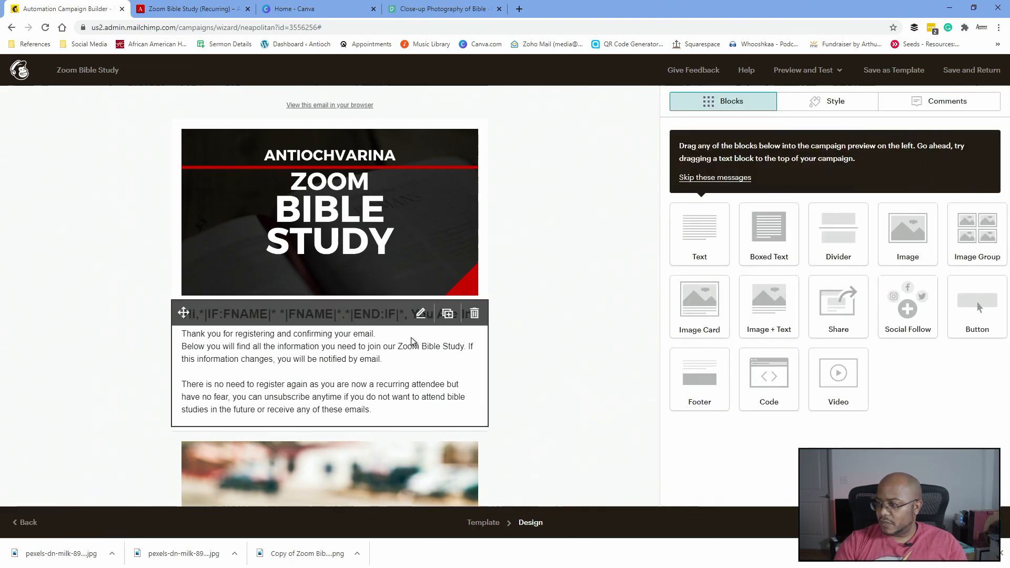
{"action": "scroll", "coordinate": [412, 341], "scroll_direction": "down", "scroll_amount": 2}
{"action": "scroll", "coordinate": [411, 341], "scroll_direction": "down", "scroll_amount": 5}
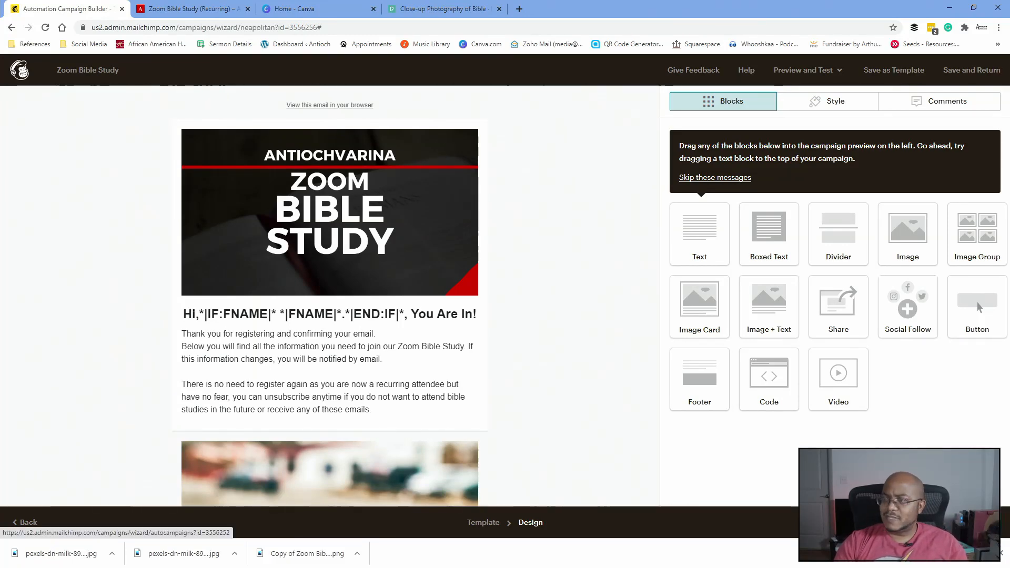
- Save the email and start the Zoom Bible Study automation, confirming with Start Now
{"action": "left_click", "coordinate": [967, 522]}
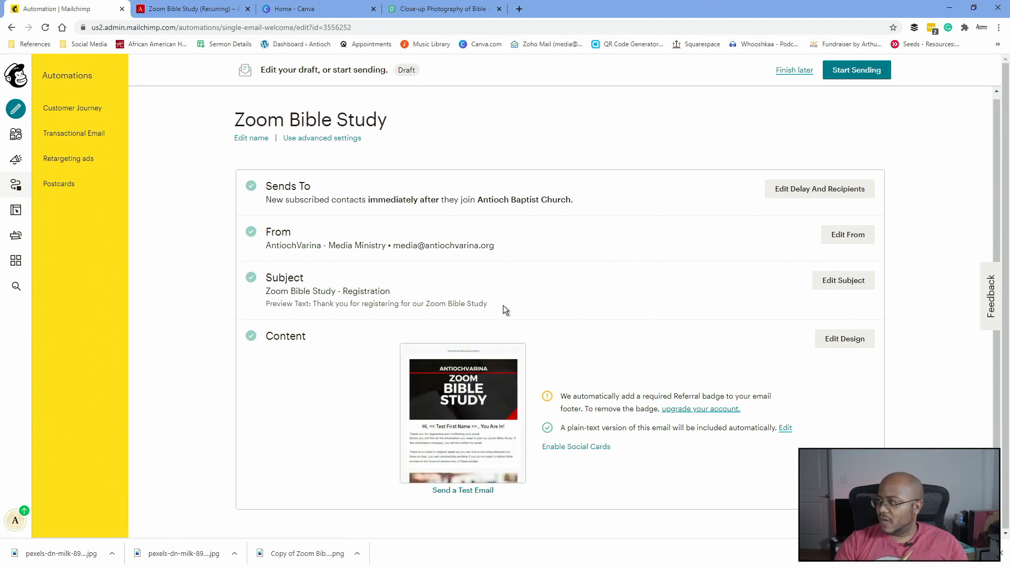
{"action": "left_click", "coordinate": [849, 73]}
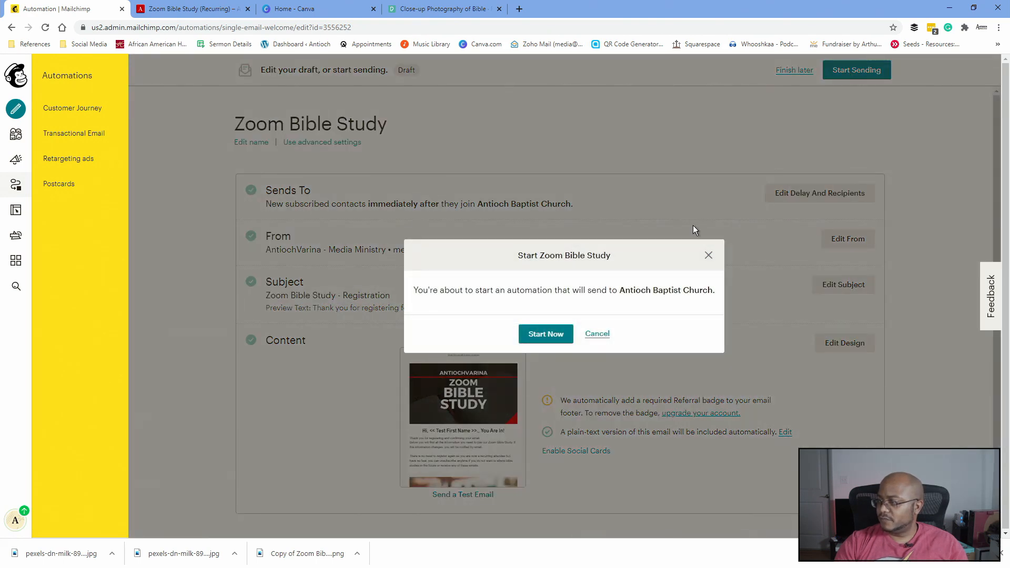
{"action": "left_click", "coordinate": [550, 334]}
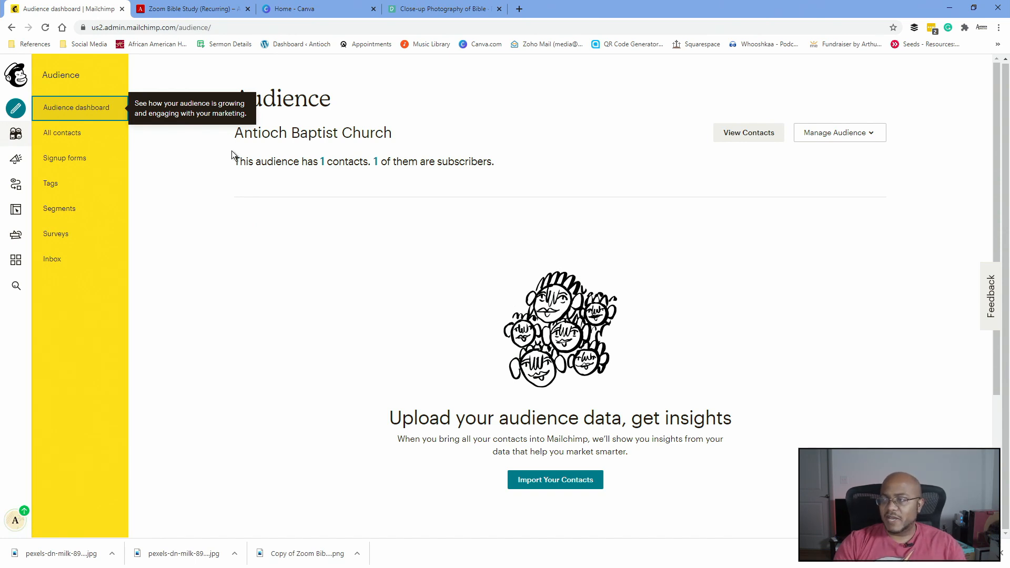
- Open a new browser tab and begin entering the church site's address
{"action": "left_click", "coordinate": [520, 9]}
{"action": "type", "text": "an"}
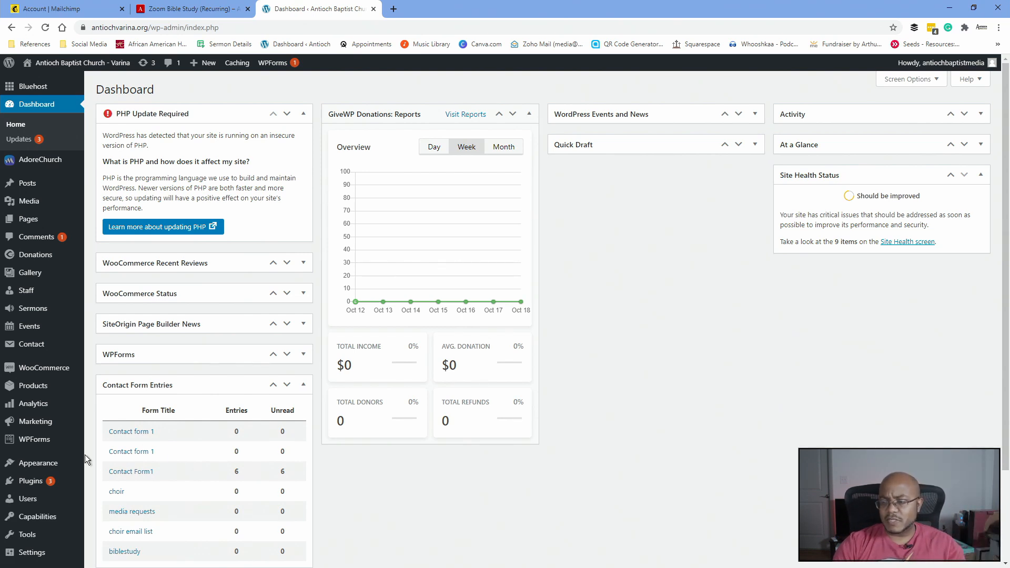
- Go to Installed Plugins, then open the MC4WP Mailchimp API settings page
{"action": "mouse_move", "coordinate": [33, 488]}
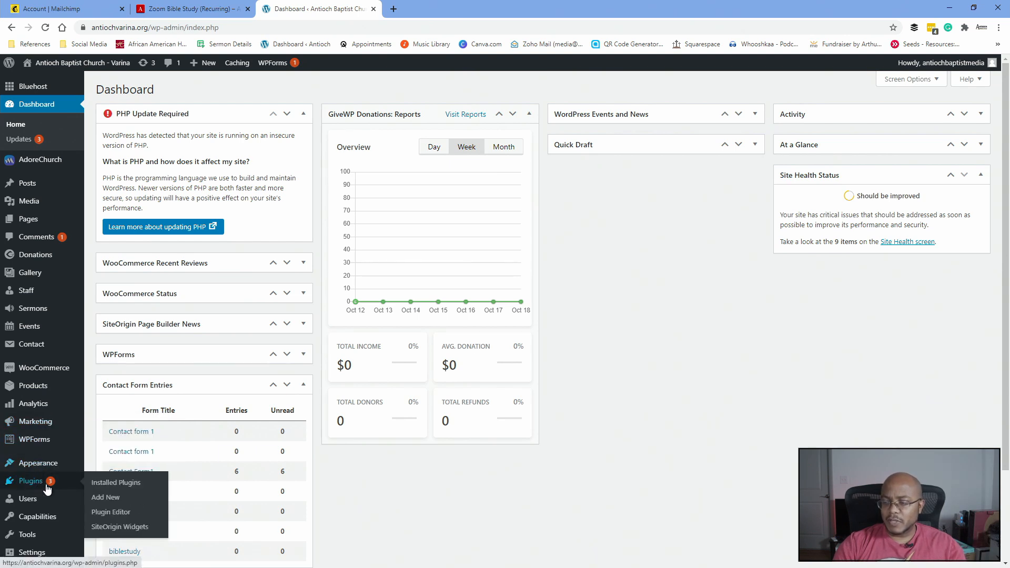
{"action": "left_click", "coordinate": [103, 485]}
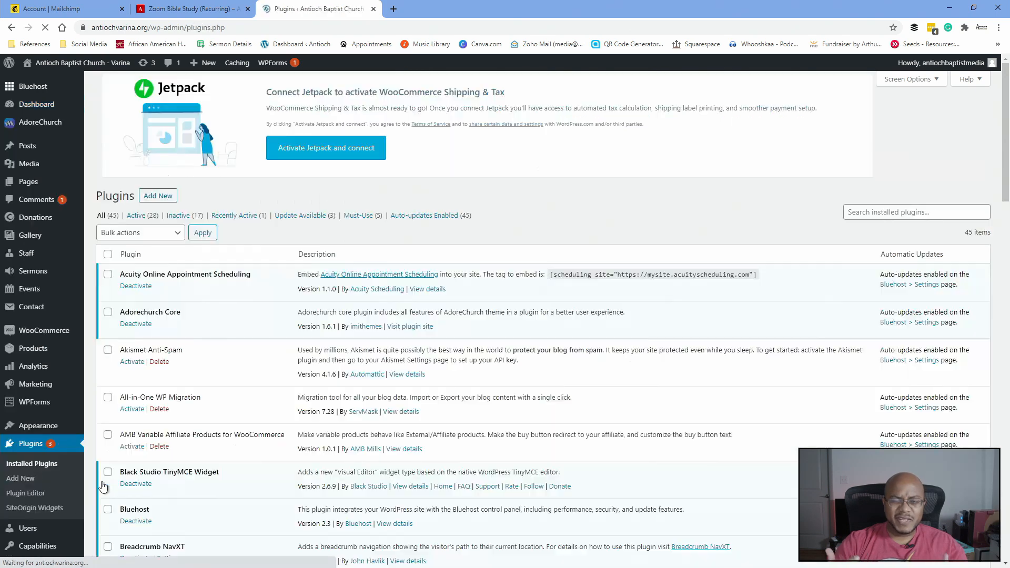
{"action": "scroll", "coordinate": [174, 491], "scroll_direction": "down", "scroll_amount": 10}
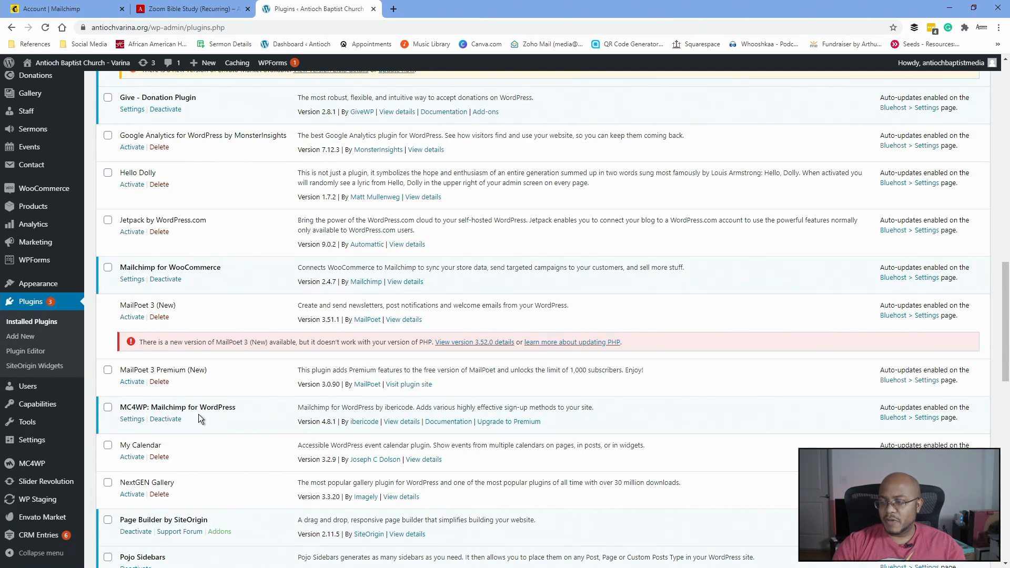
{"action": "mouse_move", "coordinate": [46, 466]}
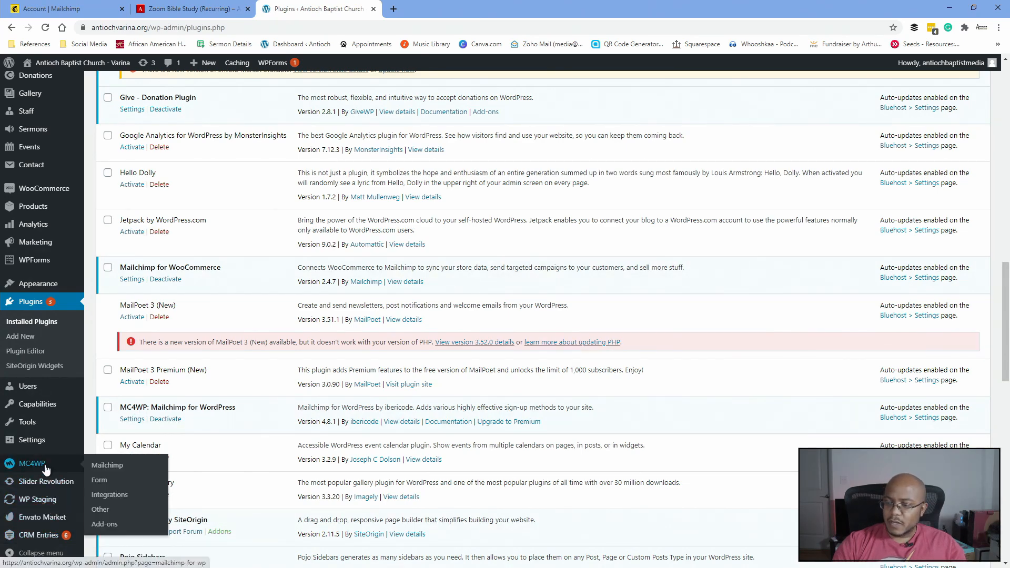
{"action": "left_click", "coordinate": [107, 468]}
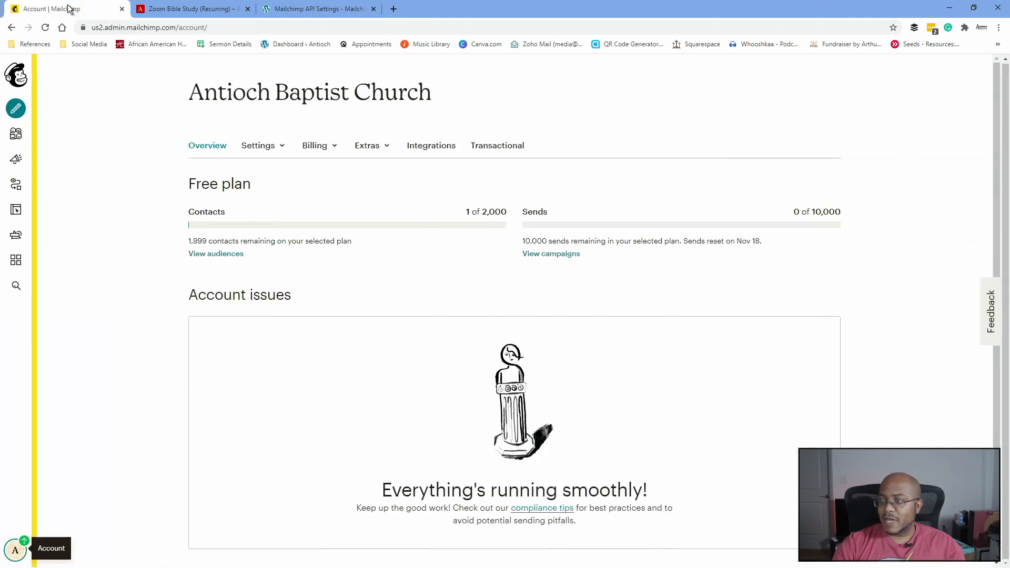
- Create a new API key under Extras > API keys in Mailchimp
{"action": "left_click", "coordinate": [68, 9]}
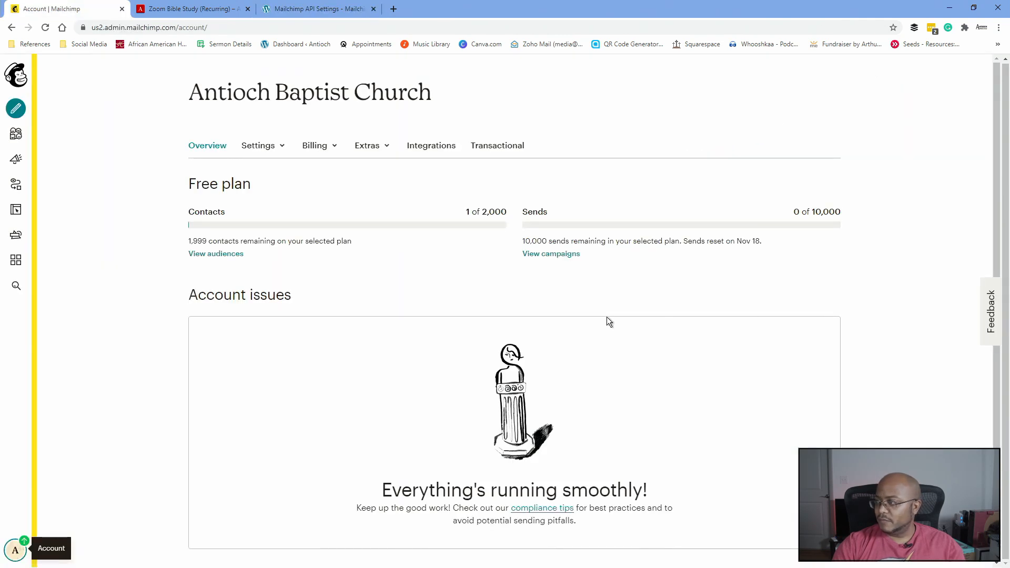
{"action": "left_click", "coordinate": [384, 148]}
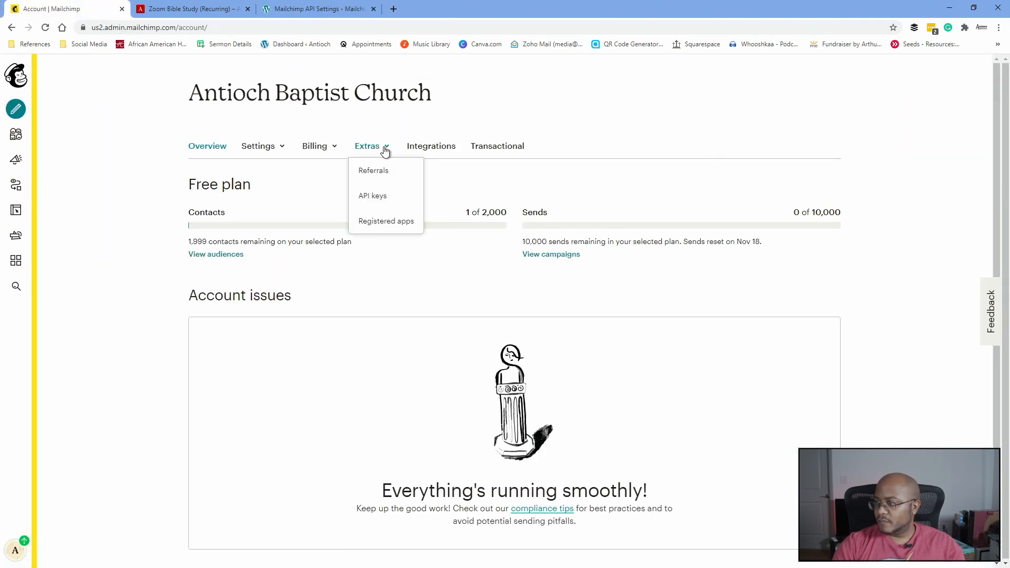
{"action": "left_click", "coordinate": [371, 197]}
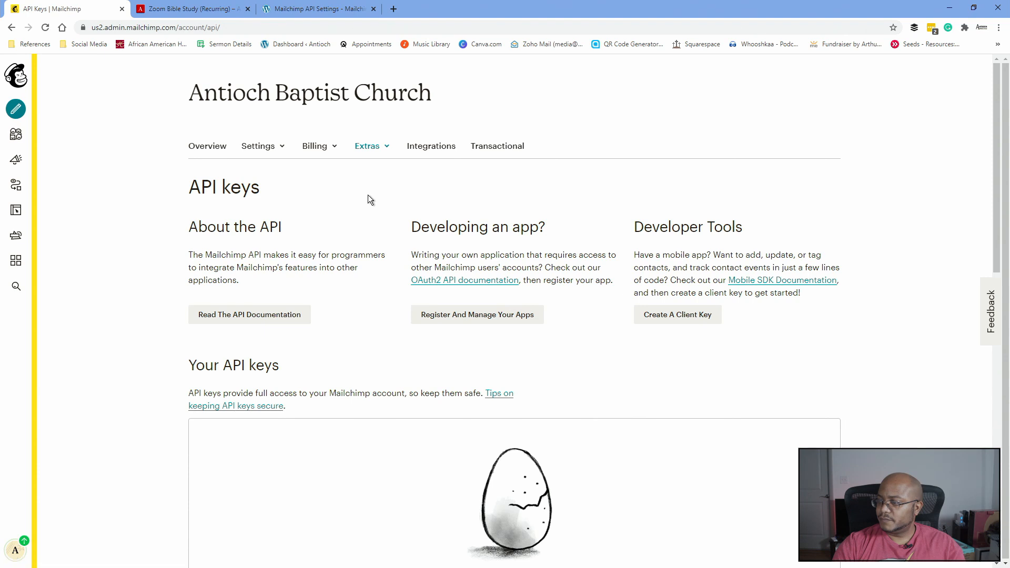
{"action": "scroll", "coordinate": [384, 342], "scroll_direction": "down", "scroll_amount": 2}
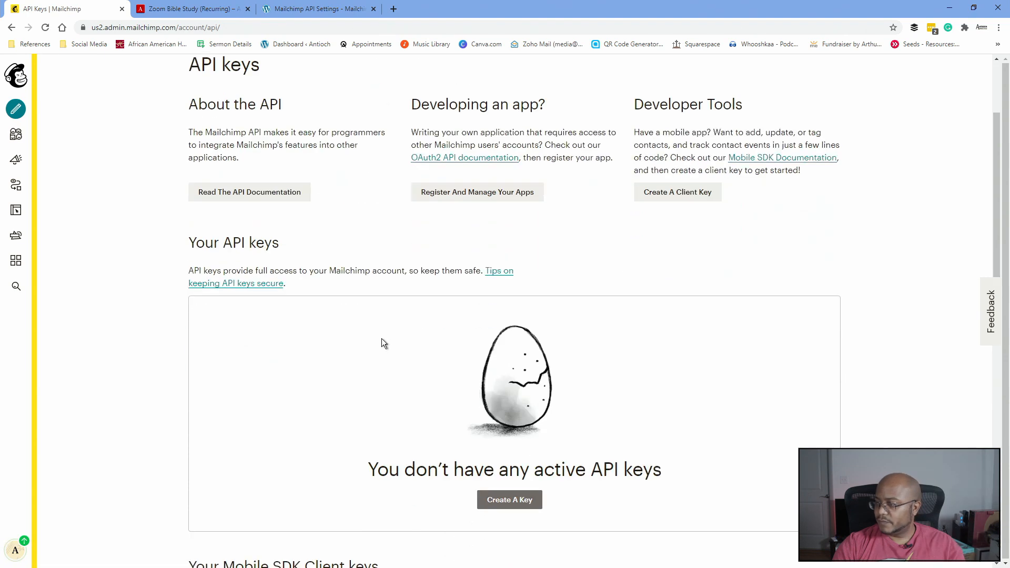
{"action": "left_click", "coordinate": [511, 501]}
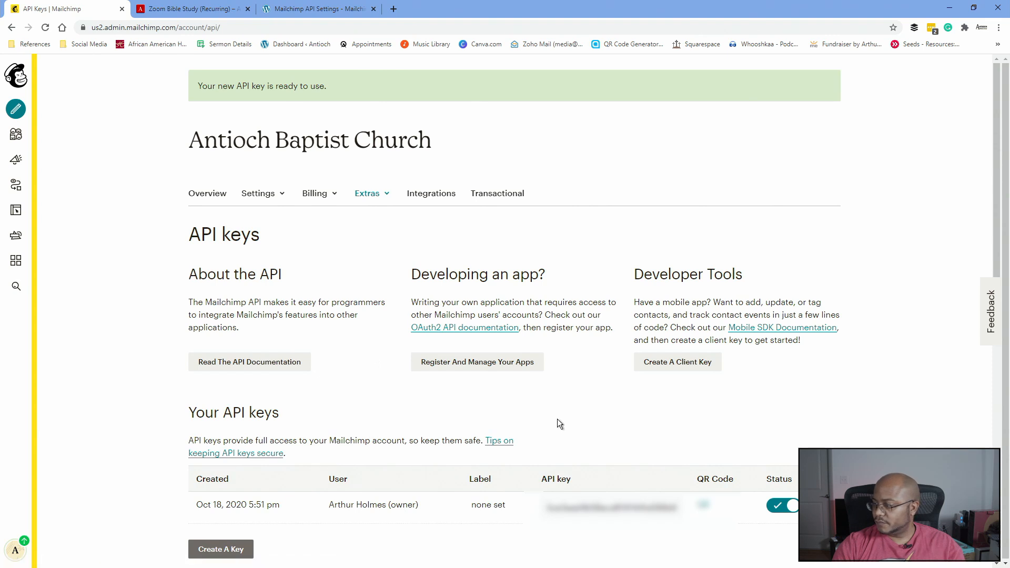
- Copy the new key and select the old key in WordPress's API Key field
{"action": "left_click", "coordinate": [576, 506]}
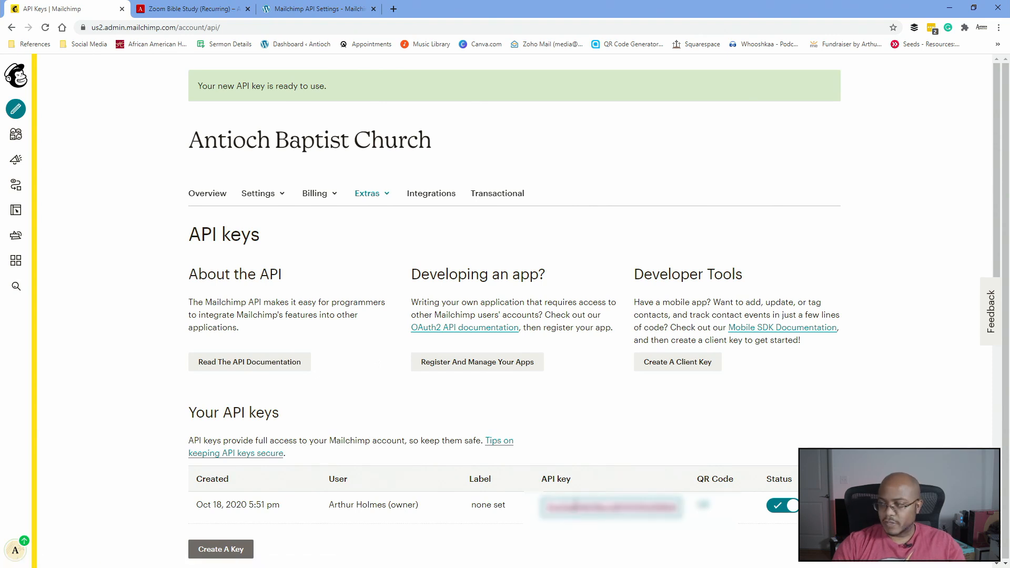
{"action": "left_click", "coordinate": [281, 14]}
{"action": "left_click_drag", "start_coordinate": [361, 311], "coordinate": [206, 311]}
- Paste the new API key and save, confirming the Antioch Baptist Church list now appears
{"action": "key", "text": "ctrl+v"}
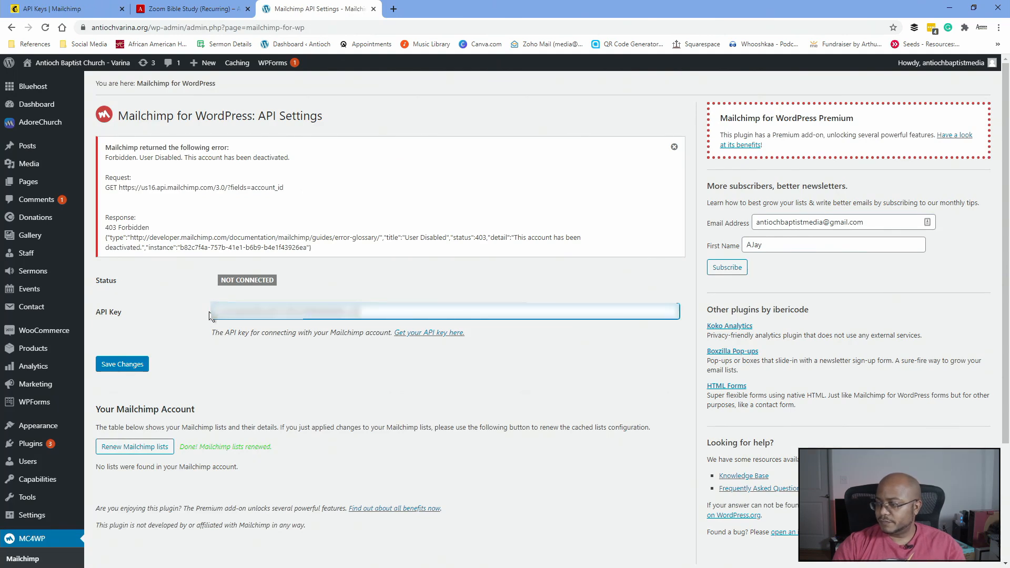
{"action": "left_click", "coordinate": [117, 370]}
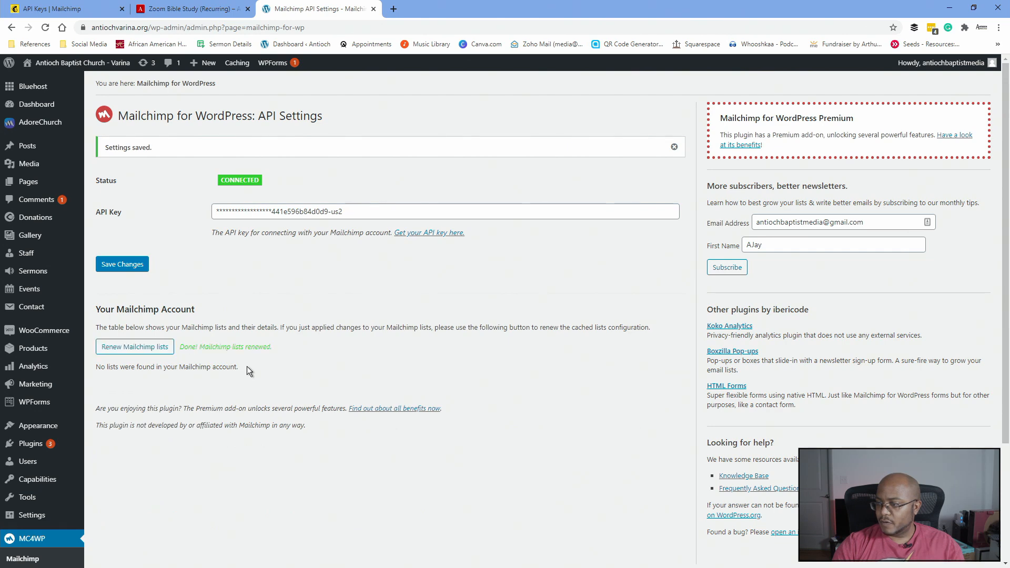
{"action": "scroll", "coordinate": [406, 377], "scroll_direction": "down", "scroll_amount": 3}
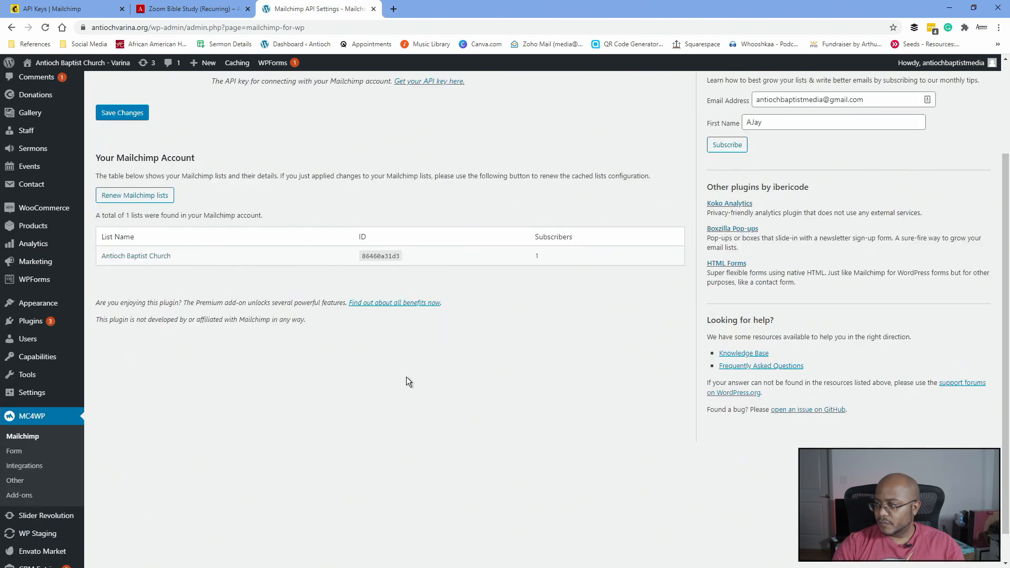
{"action": "scroll", "coordinate": [378, 369], "scroll_direction": "up", "scroll_amount": 2}
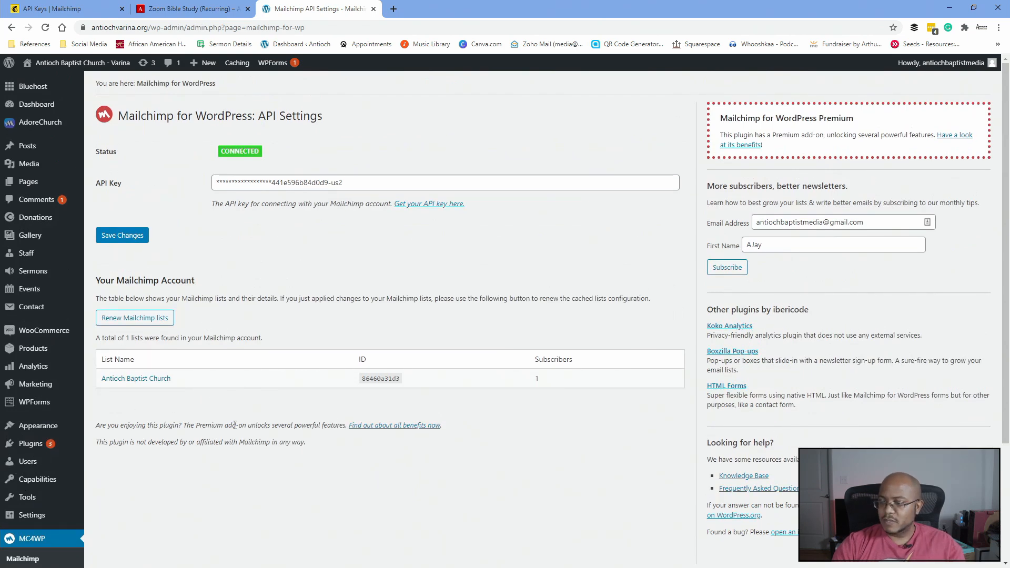
{"action": "scroll", "coordinate": [169, 433], "scroll_direction": "down", "scroll_amount": 2}
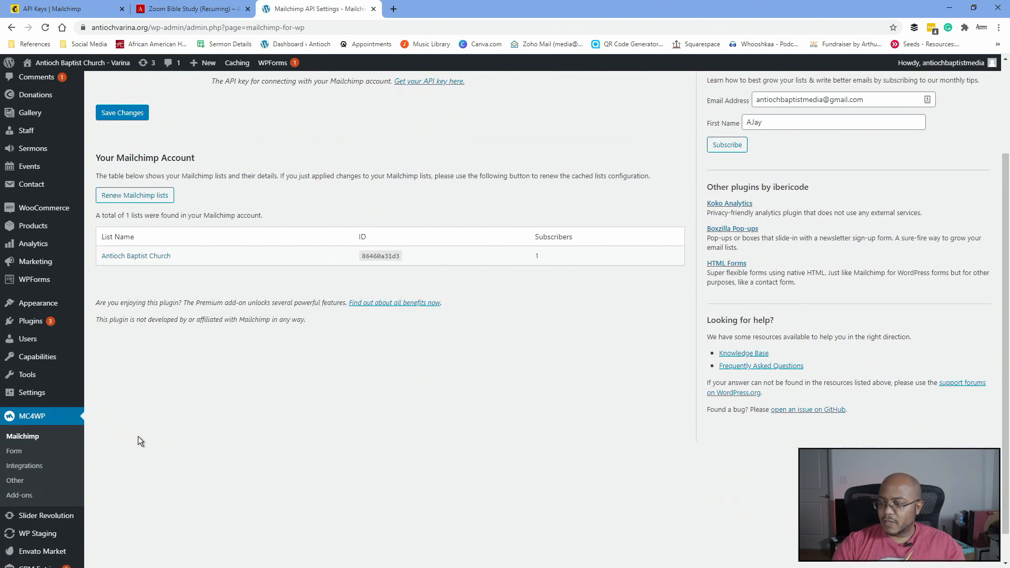
{"action": "left_click", "coordinate": [14, 458]}
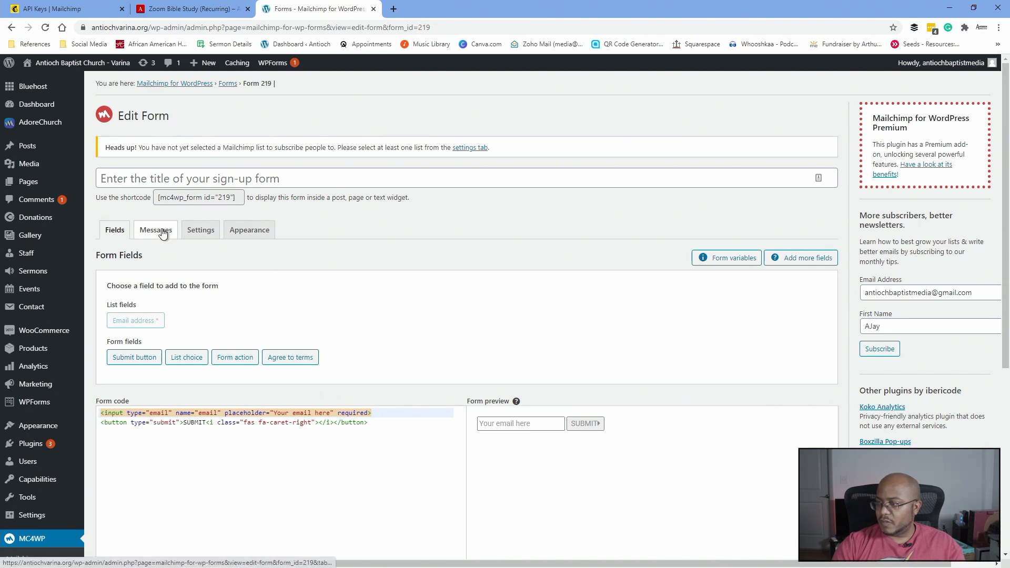
- Title the sign-up form 'zoombiblestudy' and bring up its Form Settings
{"action": "left_click", "coordinate": [222, 177]}
{"action": "type", "text": "biblestudy"}
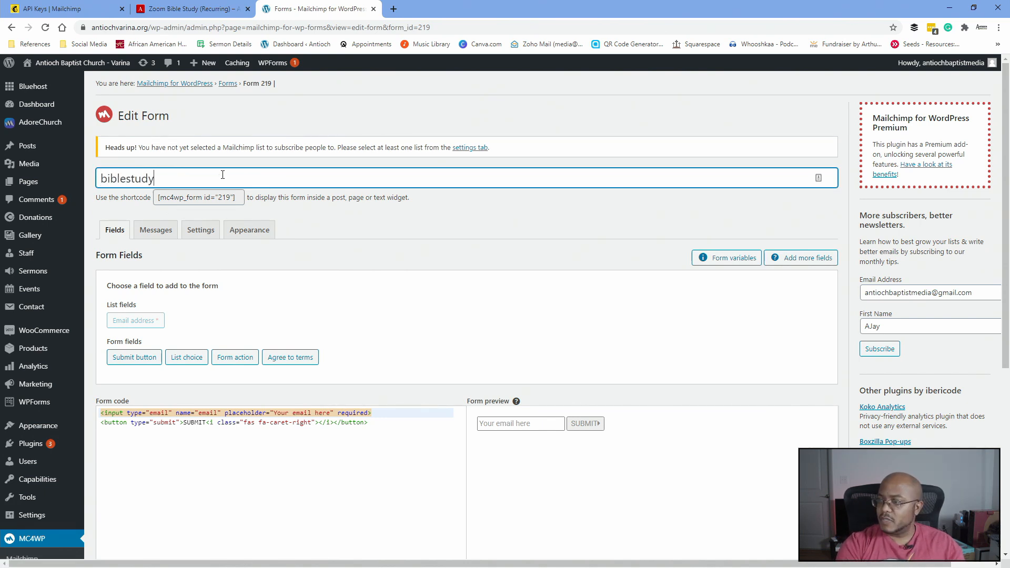
{"action": "key", "text": "Home"}
{"action": "type", "text": "zoom"}
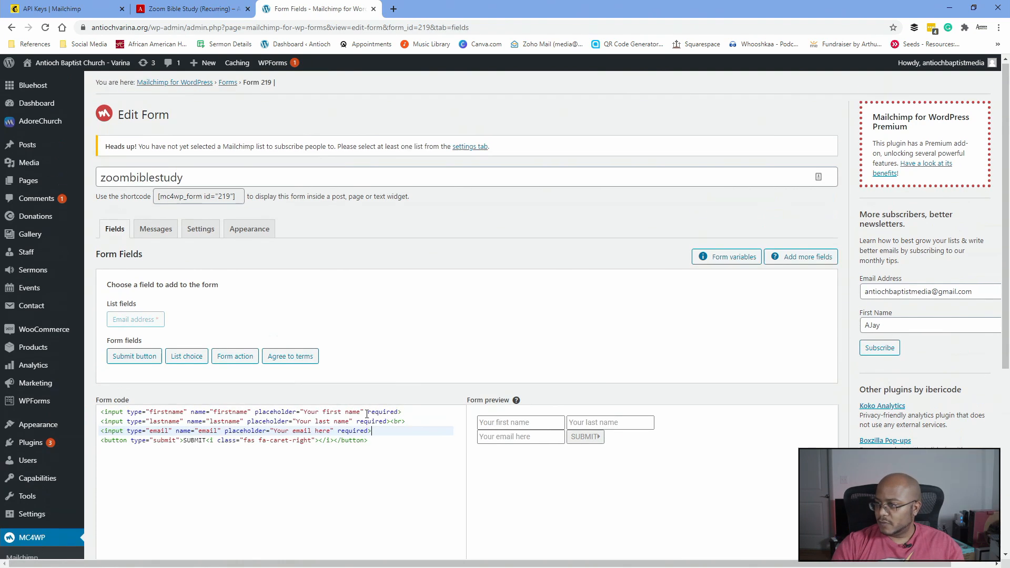
{"action": "left_click", "coordinate": [200, 232]}
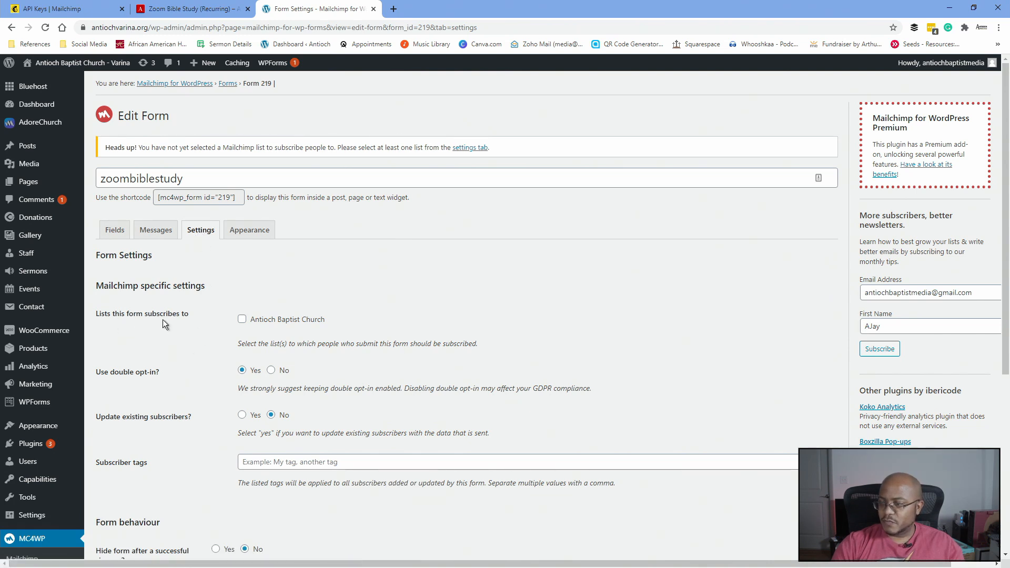
- Subscribe sign-ups to the Antioch Baptist Church list, updating existing subscribers and keeping interest groups
{"action": "left_click", "coordinate": [242, 319]}
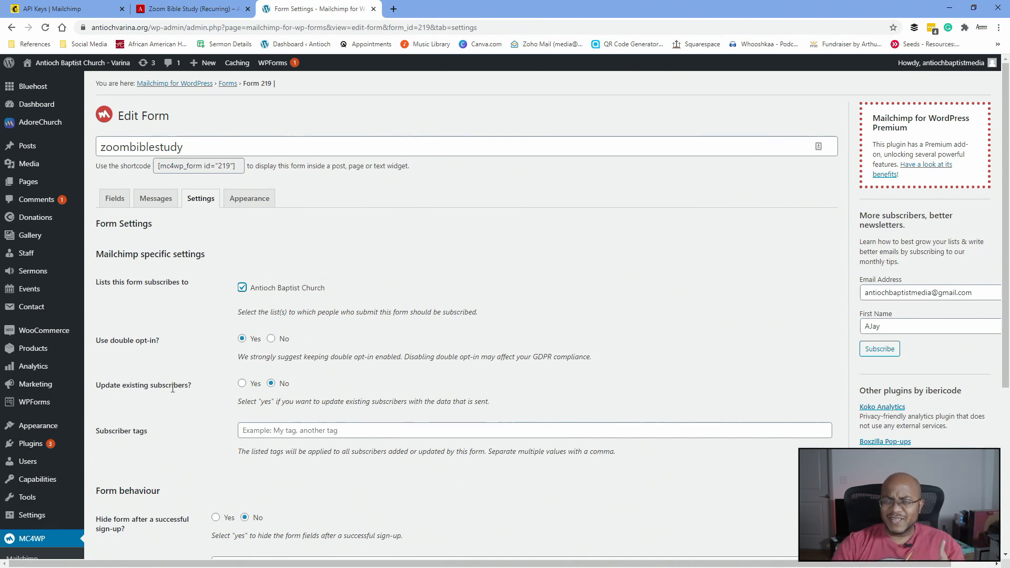
{"action": "left_click", "coordinate": [243, 384]}
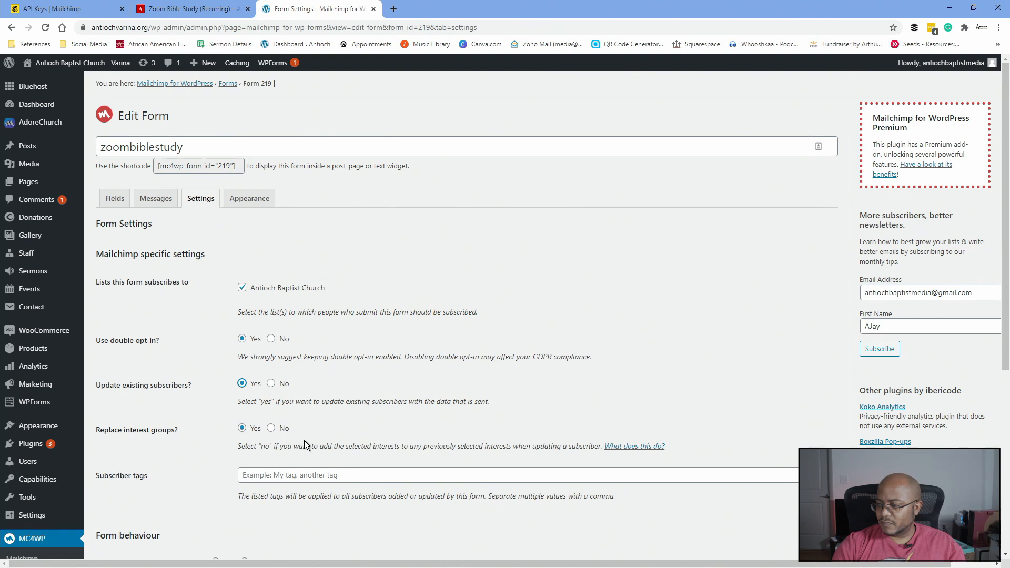
{"action": "left_click", "coordinate": [271, 428]}
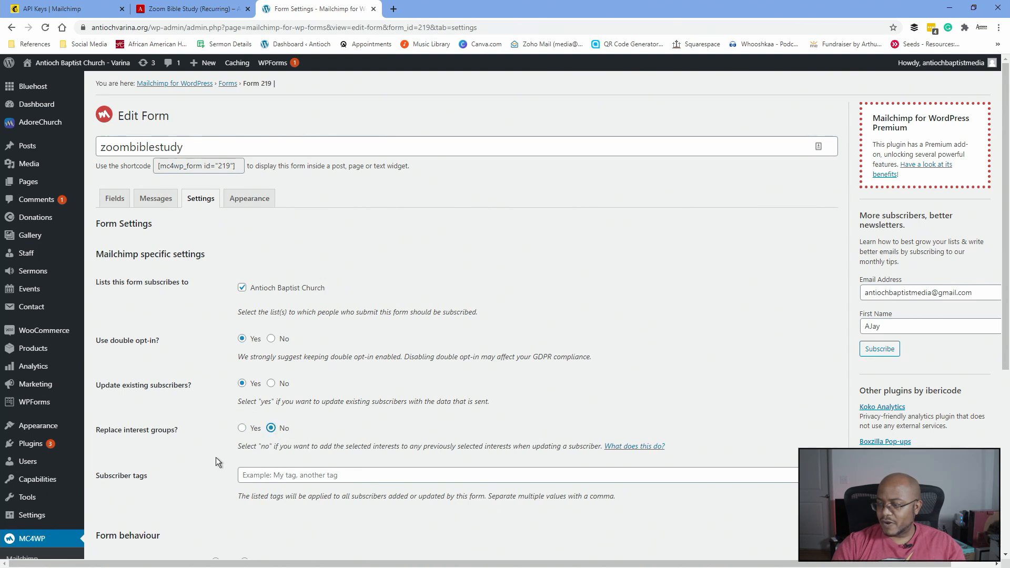
- Tag new subscribers 'zoombiblestudy', hide the form after sign-up, and save the form settings
{"action": "left_click", "coordinate": [293, 475]}
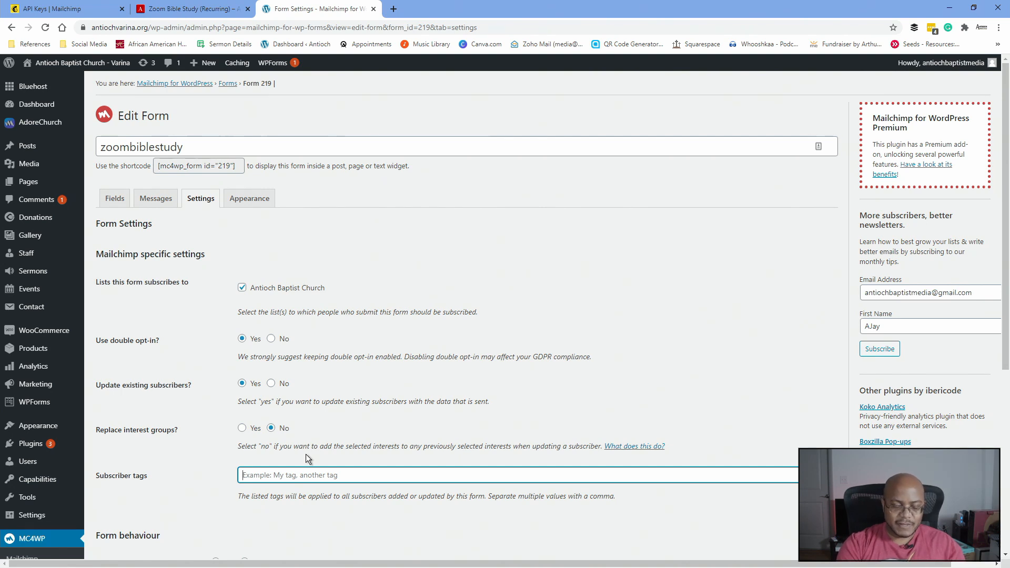
{"action": "type", "text": "zoombiblestudy"}
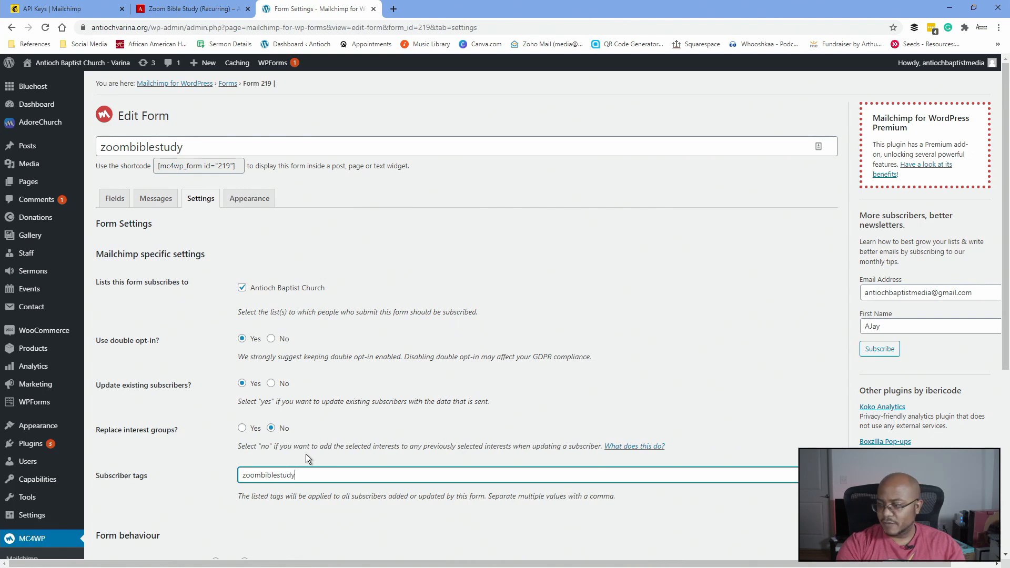
{"action": "scroll", "coordinate": [293, 425], "scroll_direction": "down", "scroll_amount": 2}
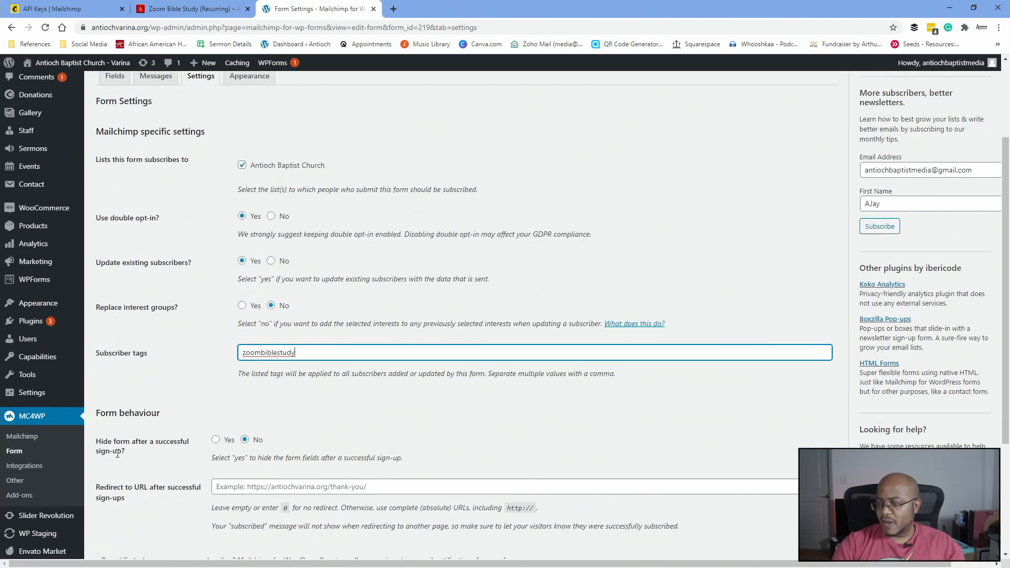
{"action": "left_click", "coordinate": [217, 440]}
{"action": "scroll", "coordinate": [196, 407], "scroll_direction": "down", "scroll_amount": 2}
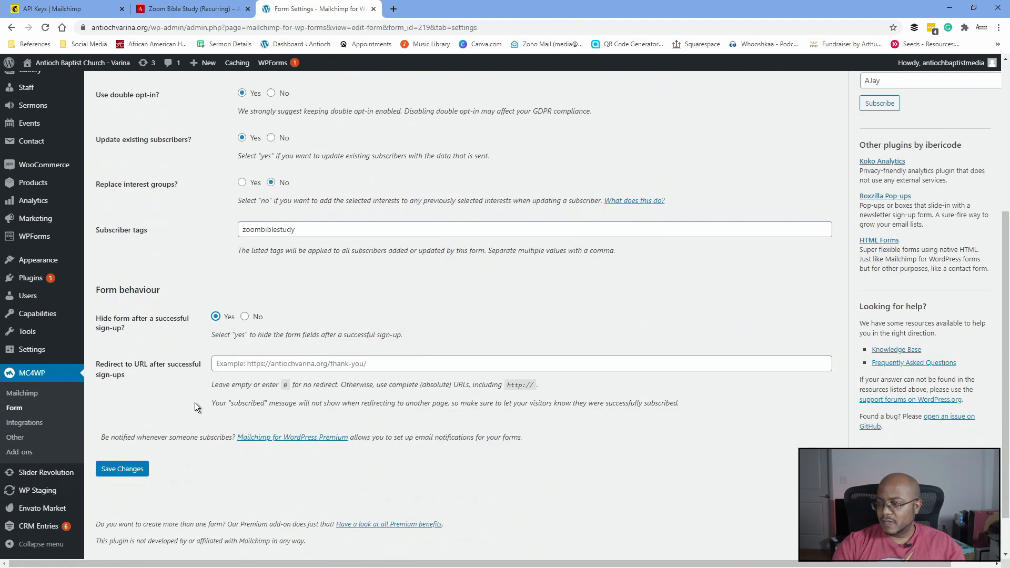
{"action": "left_click", "coordinate": [136, 471]}
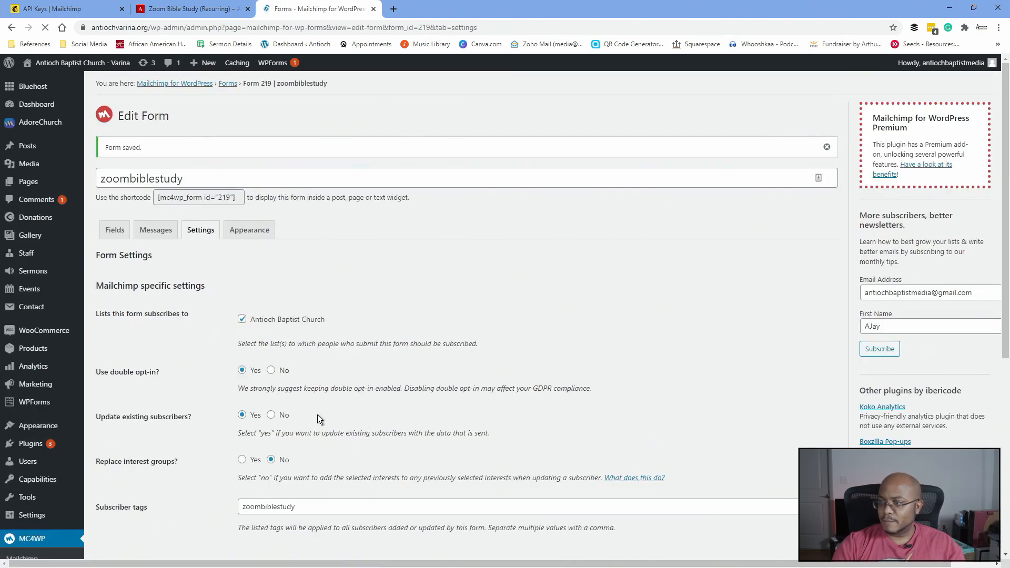
{"action": "left_click", "coordinate": [249, 232]}
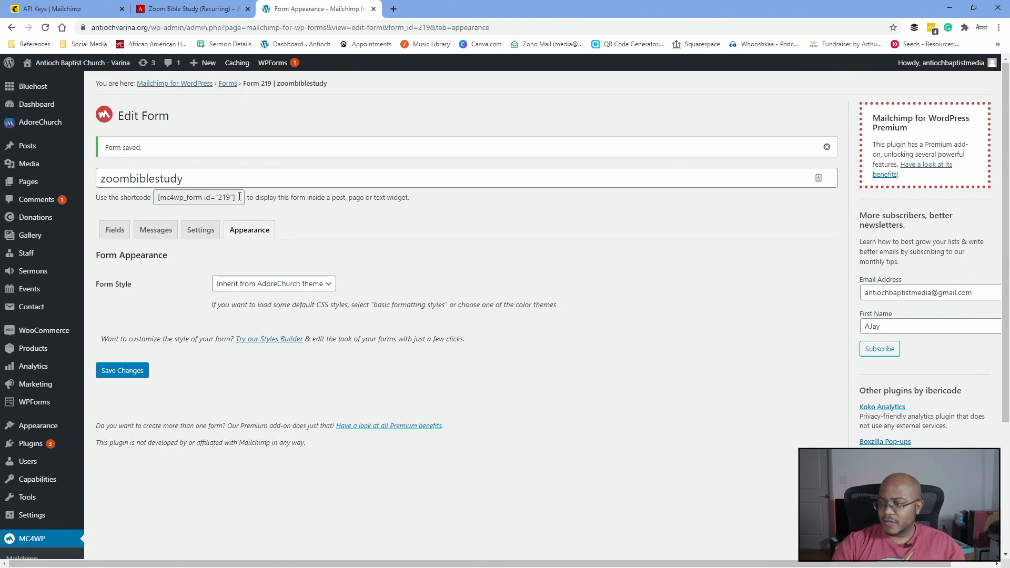
- Copy the form's [mc4wp_form id="219"] shortcode
{"action": "left_click", "coordinate": [197, 198]}
{"action": "right_click", "coordinate": [194, 197]}
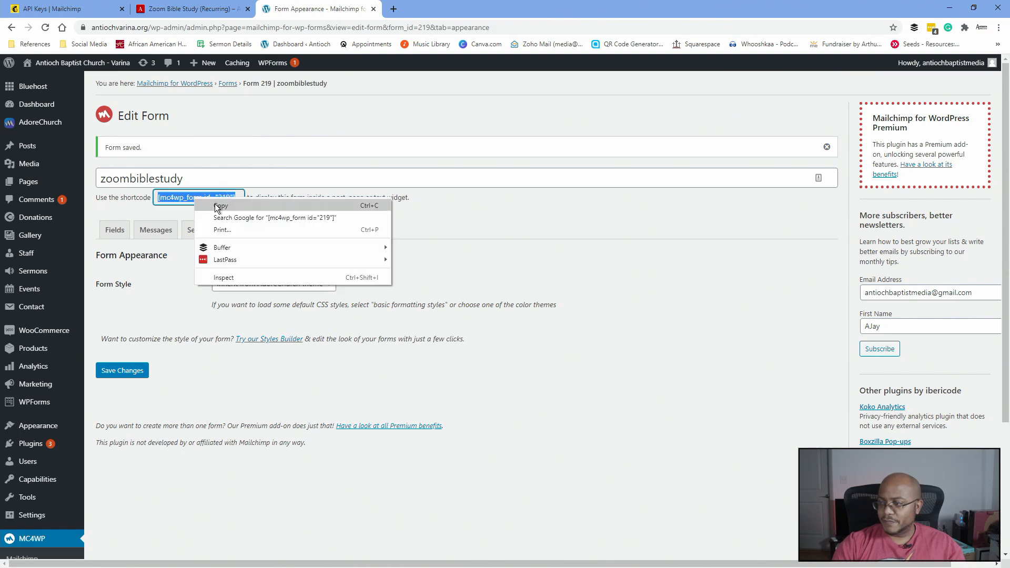
{"action": "left_click", "coordinate": [218, 206]}
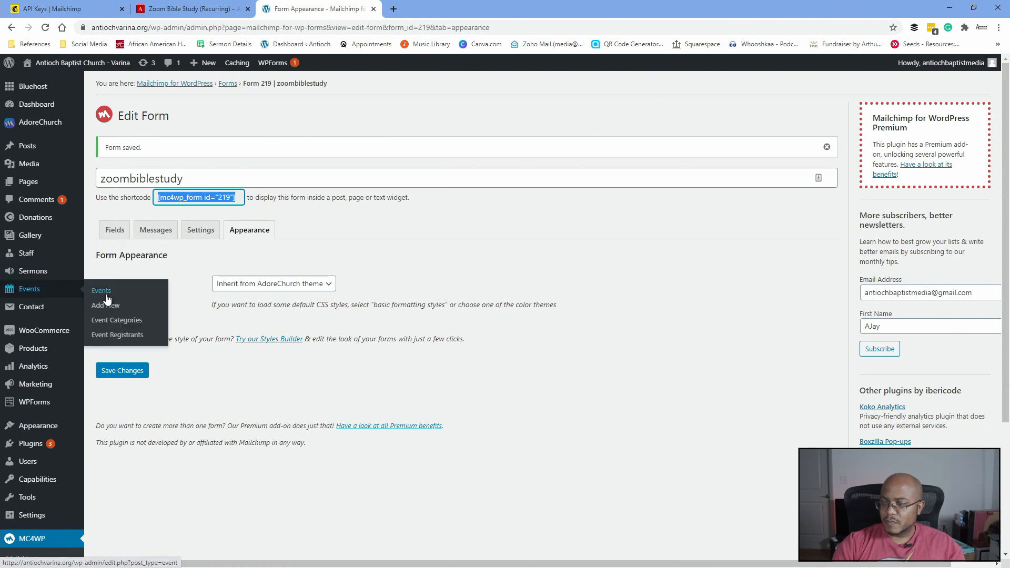
- Replace the old mailpoet shortcode in the Zoom Bible Study event with the new shortcode and preview it
{"action": "left_click", "coordinate": [102, 292]}
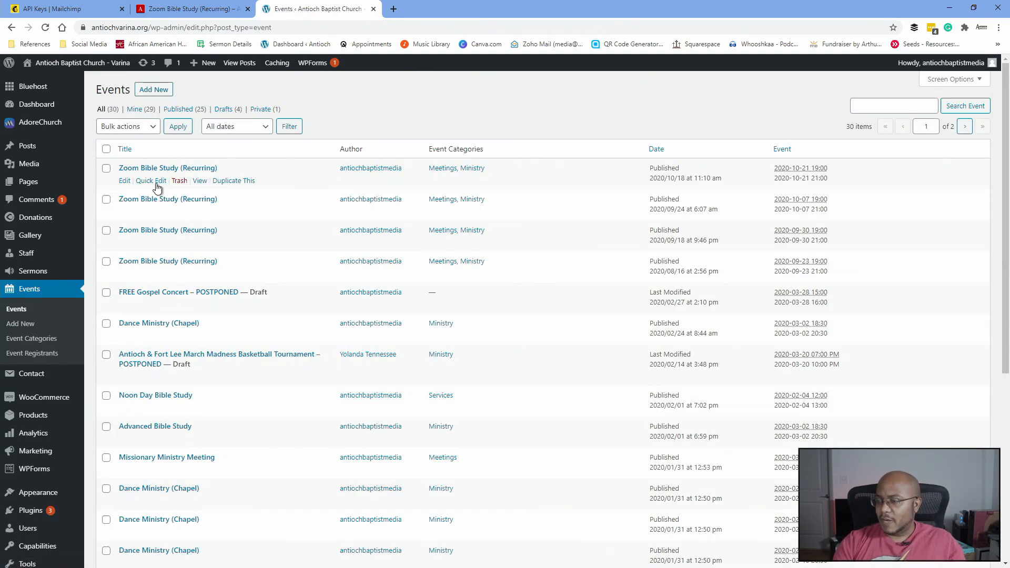
{"action": "left_click", "coordinate": [127, 183]}
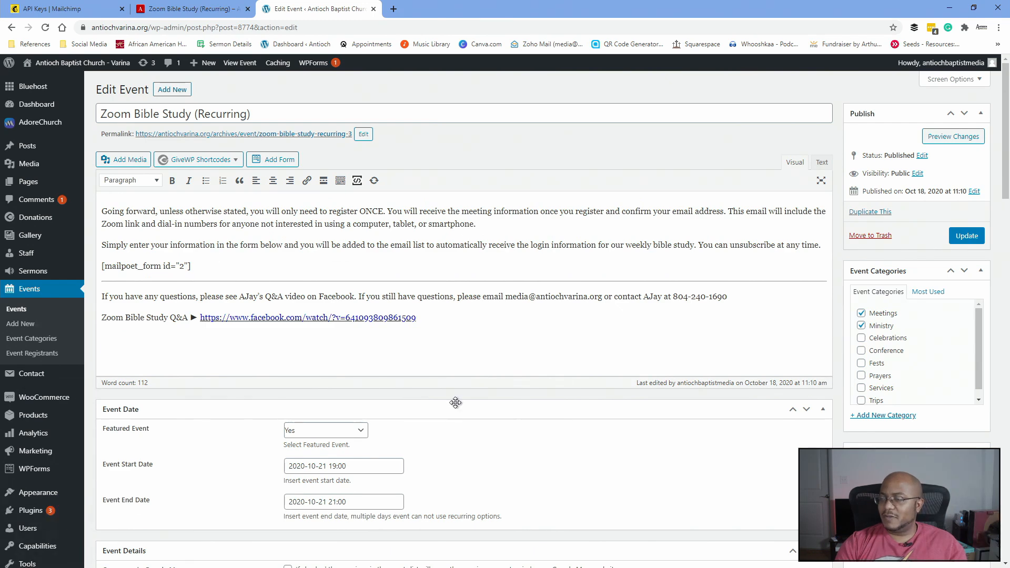
{"action": "left_click_drag", "start_coordinate": [199, 271], "coordinate": [102, 269]}
{"action": "key", "text": "ctrl+v"}
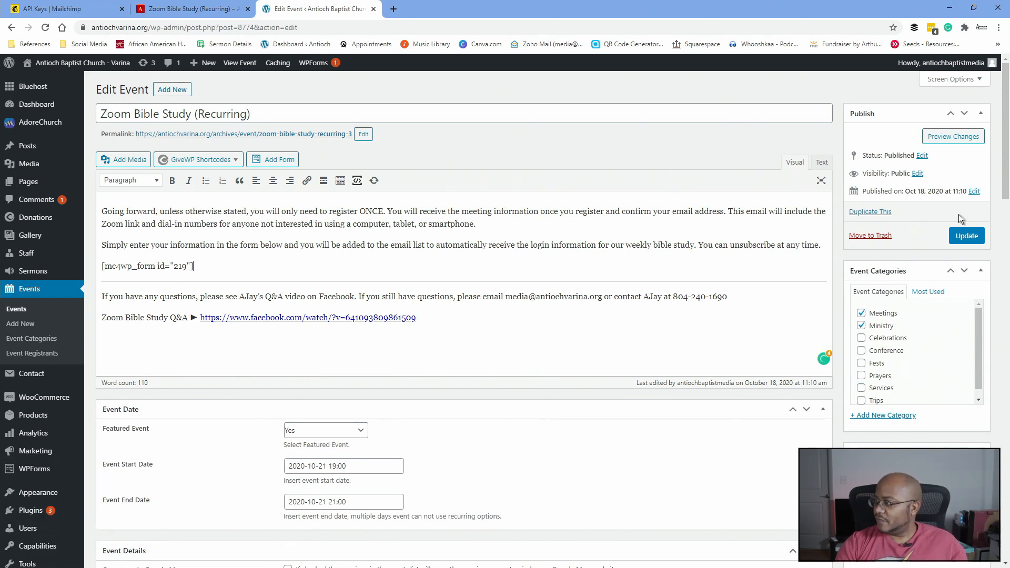
{"action": "left_click", "coordinate": [946, 137]}
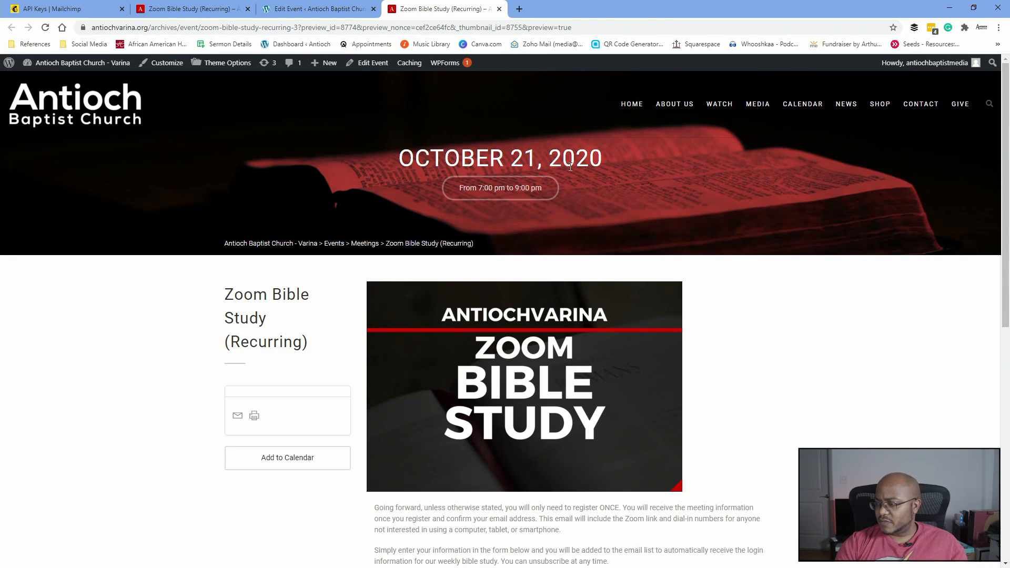
- Update the Zoom Bible Study event so it embeds form 219, checking the preview
{"action": "scroll", "coordinate": [571, 167], "scroll_direction": "down", "scroll_amount": 5}
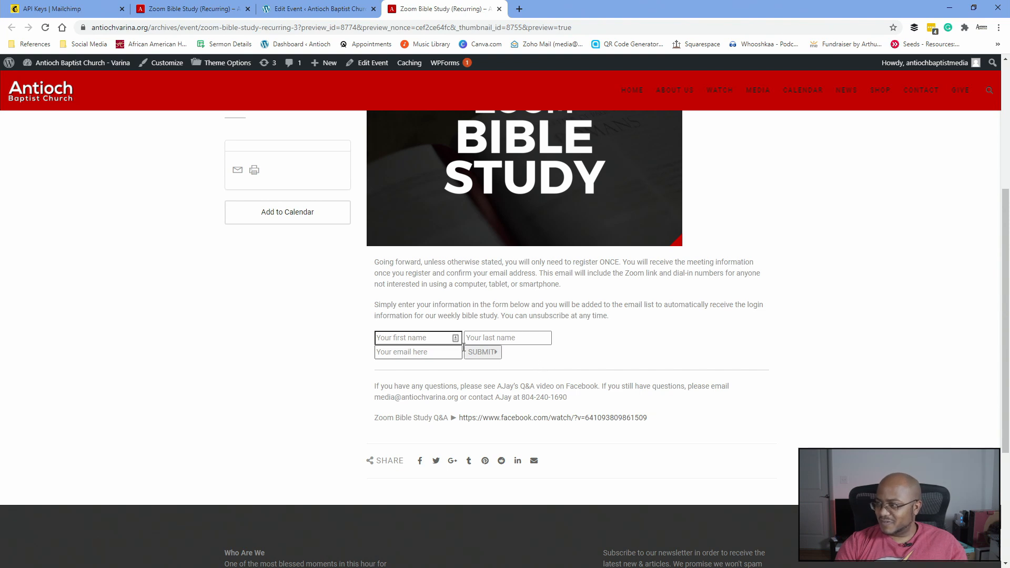
{"action": "left_click", "coordinate": [313, 9]}
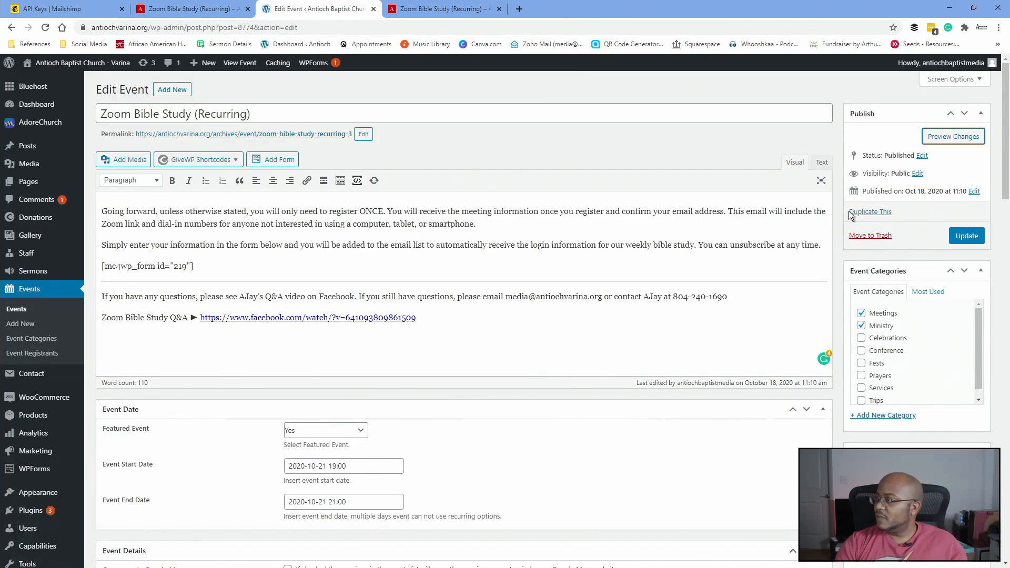
{"action": "left_click", "coordinate": [967, 236]}
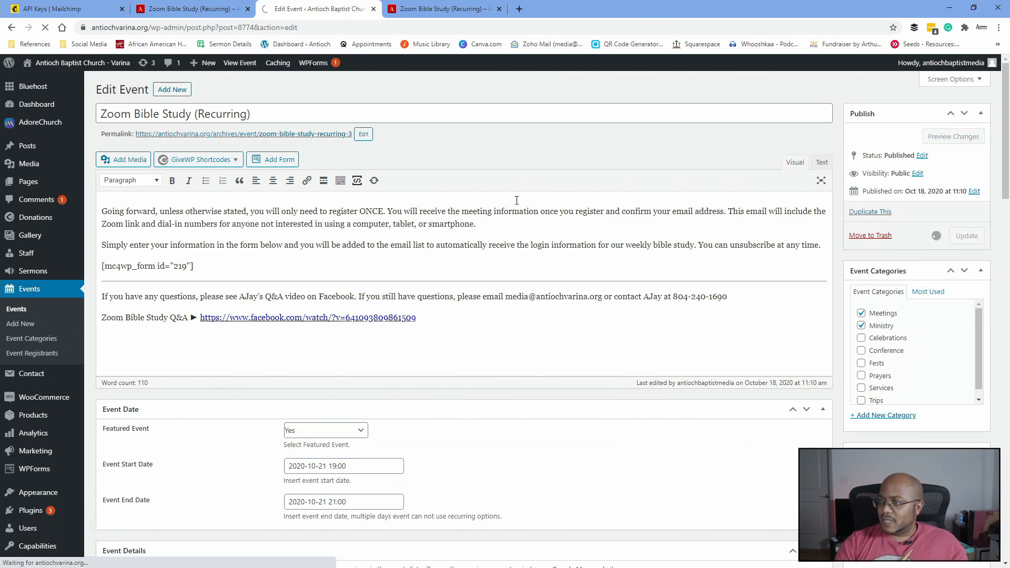
{"action": "key", "text": "ctrl+Tab"}
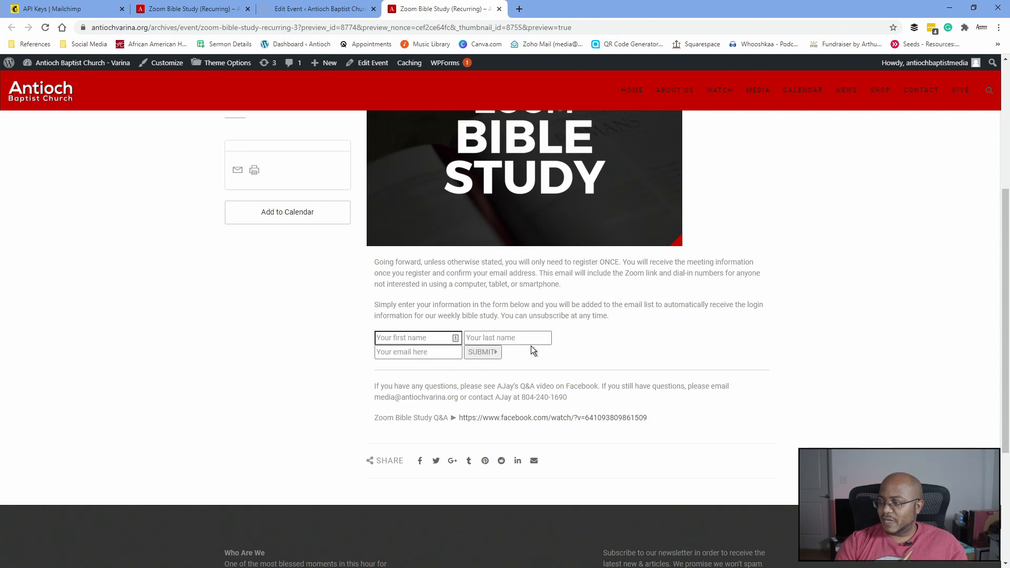
{"action": "left_click", "coordinate": [333, 10]}
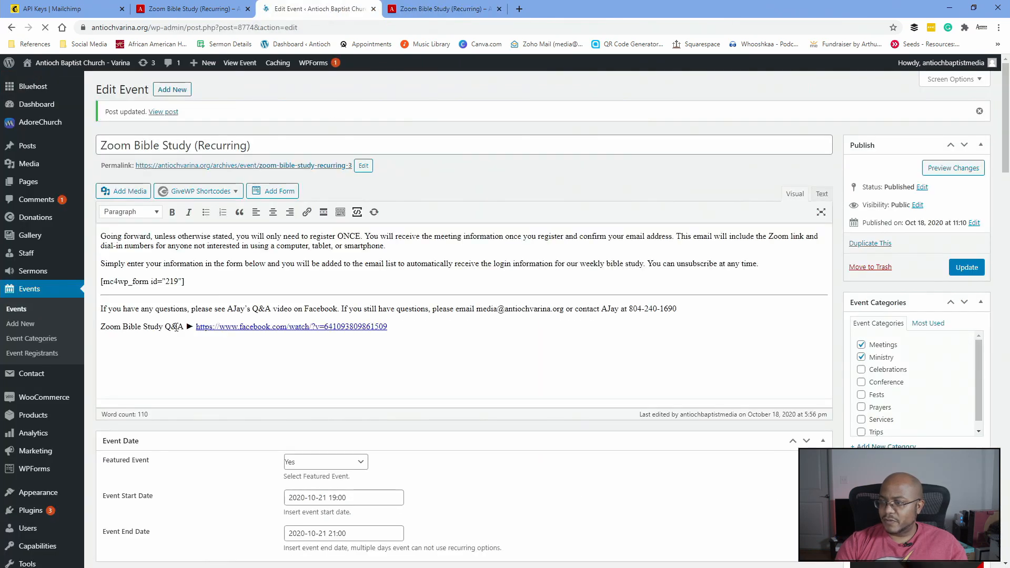
{"action": "scroll", "coordinate": [191, 316], "scroll_direction": "down", "scroll_amount": 9}
{"action": "mouse_move", "coordinate": [40, 467]}
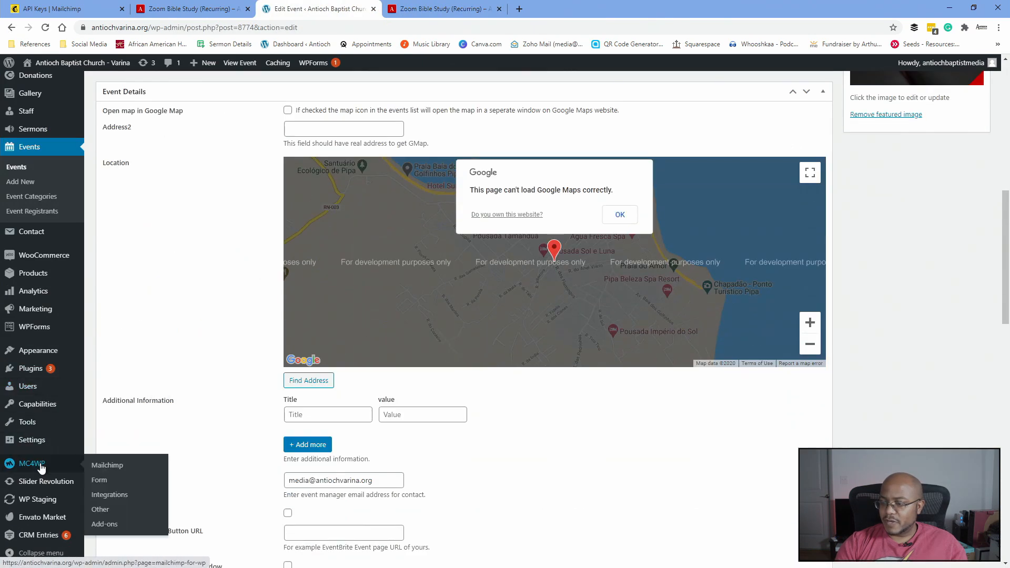
- Open the MC4WP editor for form 219, then go back to the event preview
{"action": "left_click", "coordinate": [105, 485]}
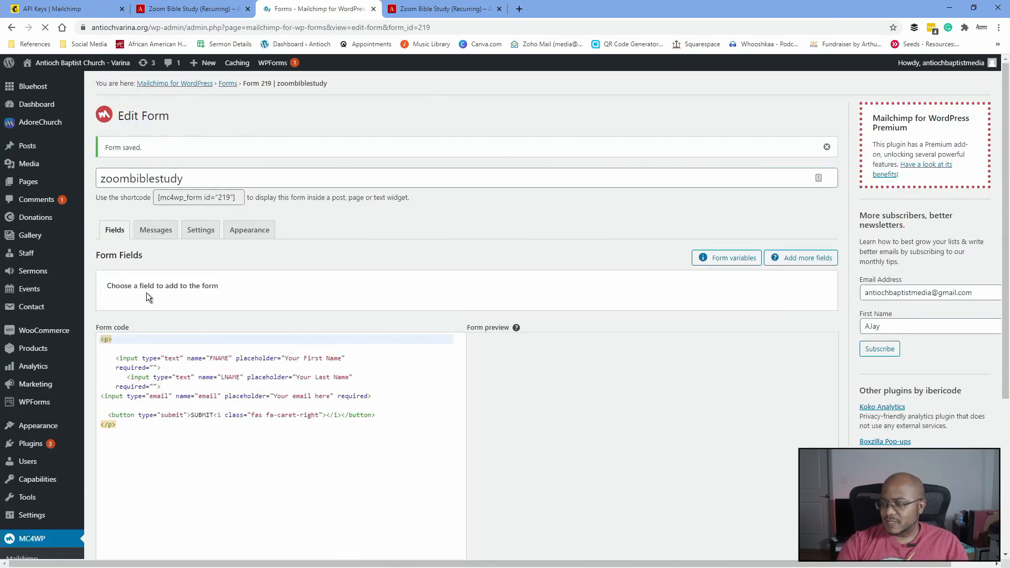
{"action": "left_click", "coordinate": [432, 5]}
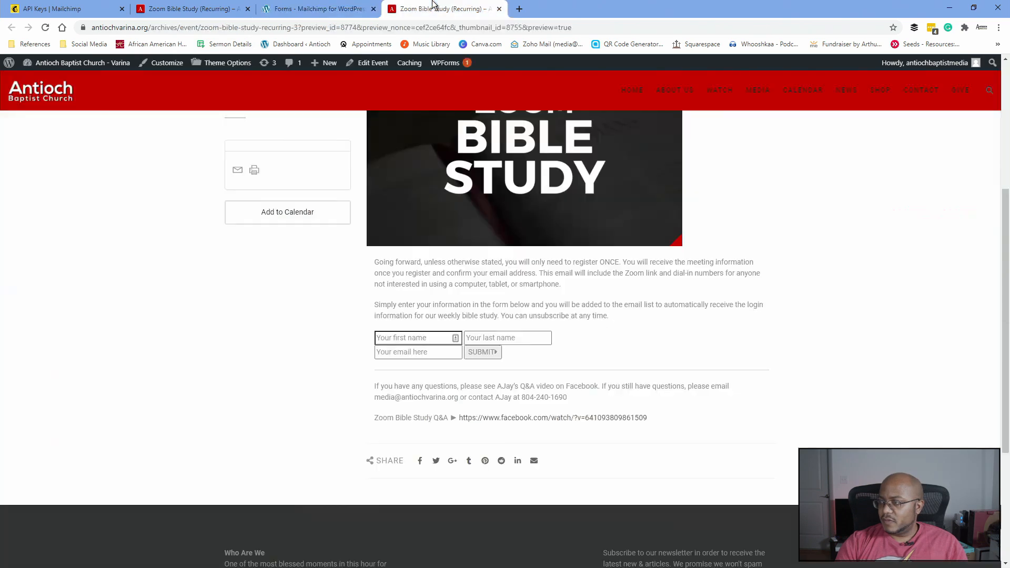
{"action": "scroll", "coordinate": [500, 221], "scroll_direction": "down", "scroll_amount": 2}
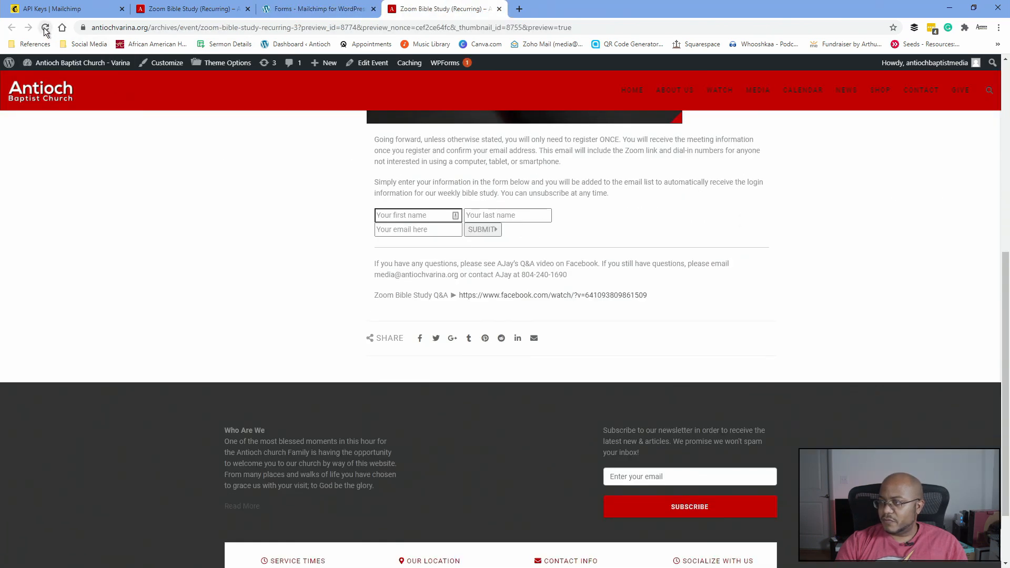
{"action": "left_click", "coordinate": [339, 14]}
{"action": "left_click", "coordinate": [432, 8]}
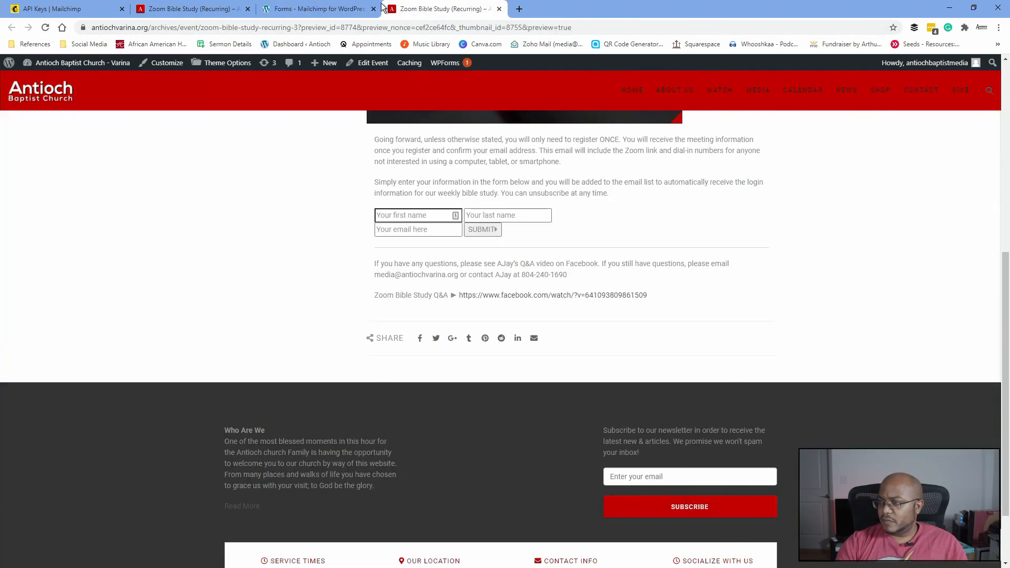
- Reload the event page and submit a test sign-up with a first and last name
{"action": "left_click", "coordinate": [46, 28]}
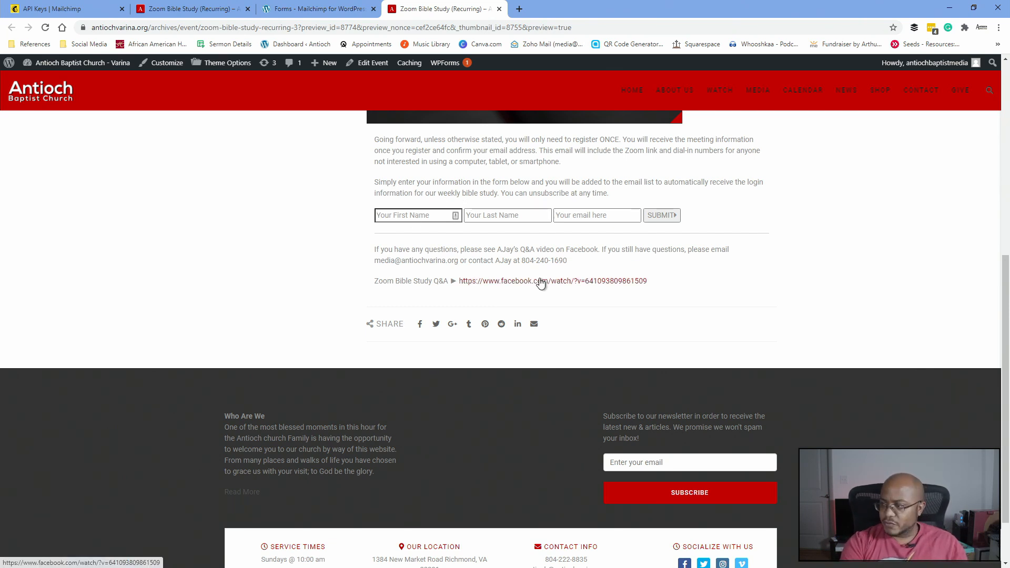
{"action": "type", "text": "AJay"}
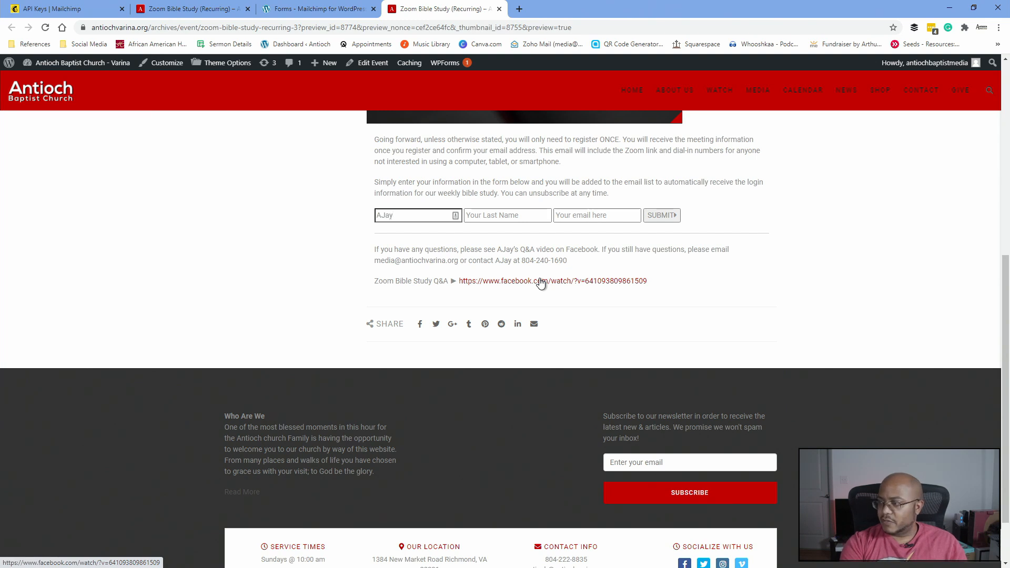
{"action": "key", "text": "Tab"}
{"action": "type", "text": "H"}
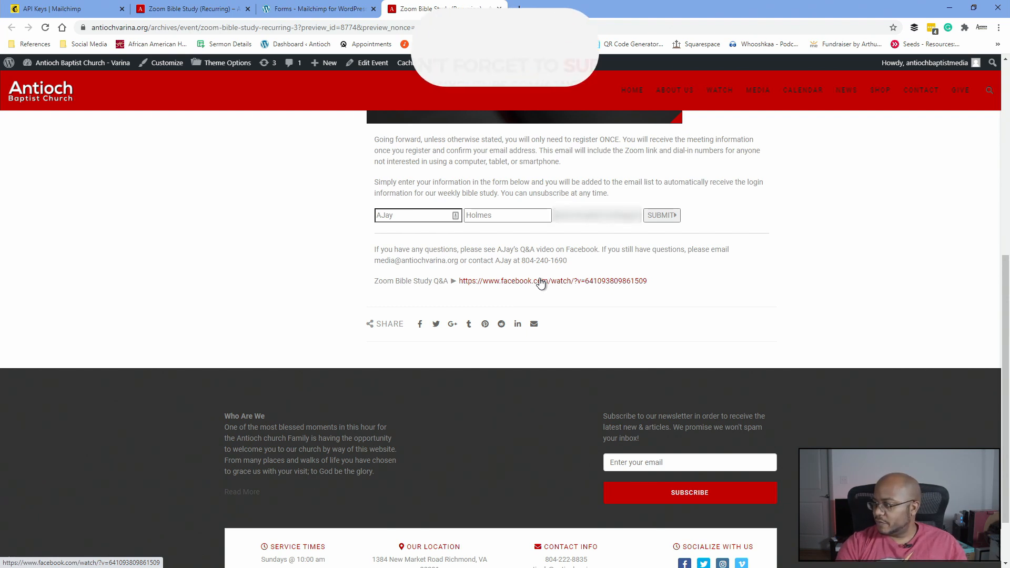
{"action": "left_click", "coordinate": [662, 216]}
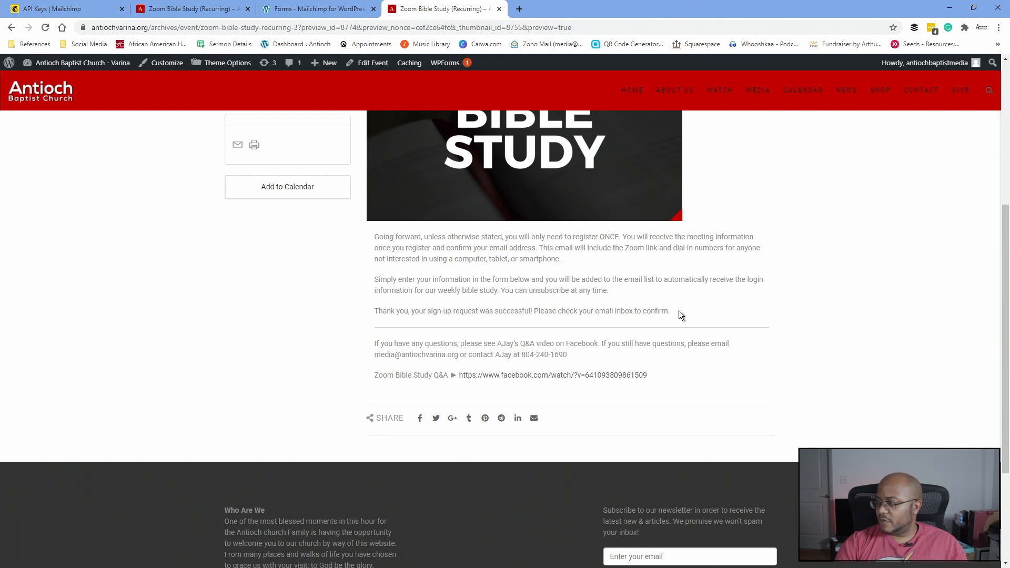
{"action": "left_click_drag", "start_coordinate": [686, 315], "coordinate": [370, 311]}
{"action": "left_click", "coordinate": [400, 320]}
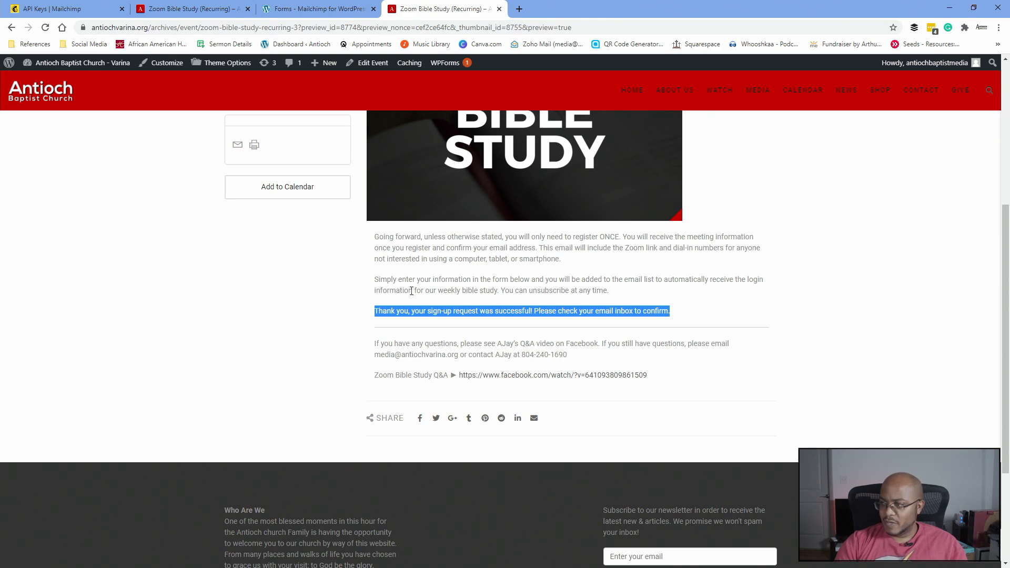
- In the private window, open the Antioch Baptist Church 'Please Confirm Subscription' email in Outlook
{"action": "key", "text": "alt+Tab"}
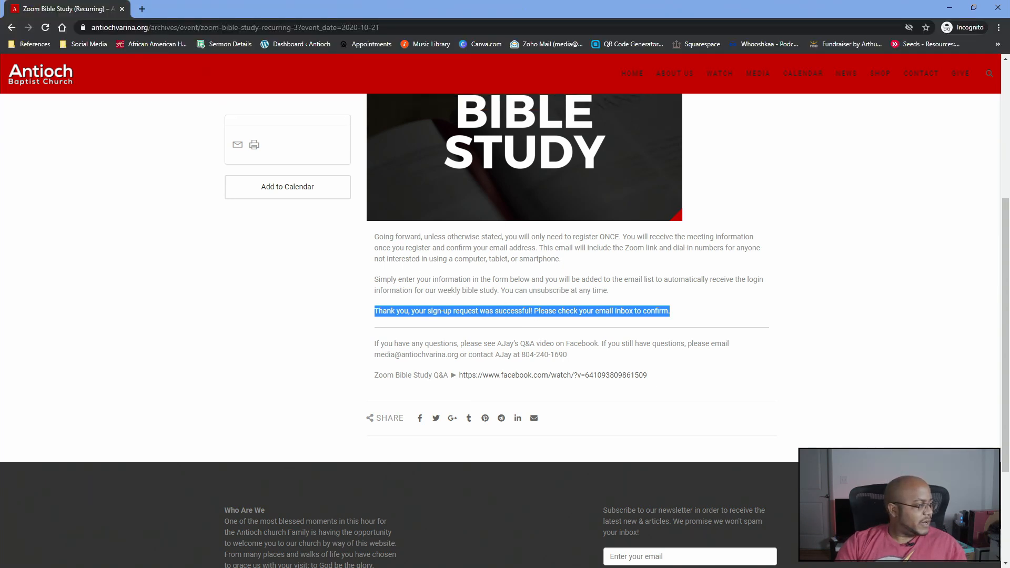
{"action": "double_click", "coordinate": [396, 137]}
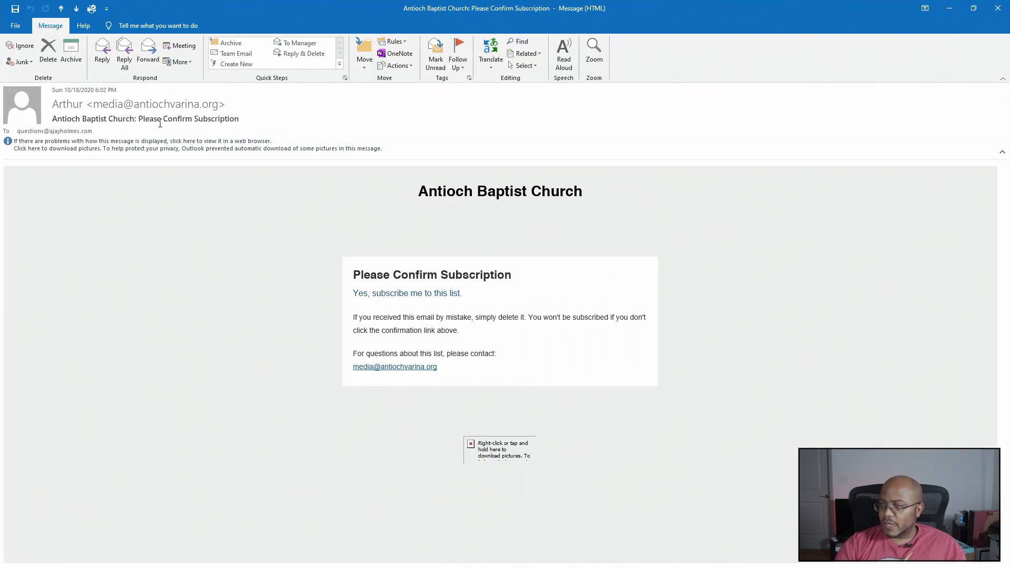
- Follow the email's confirm link, pass the reCAPTCHA check, and submit the subscription
{"action": "left_click", "coordinate": [412, 297]}
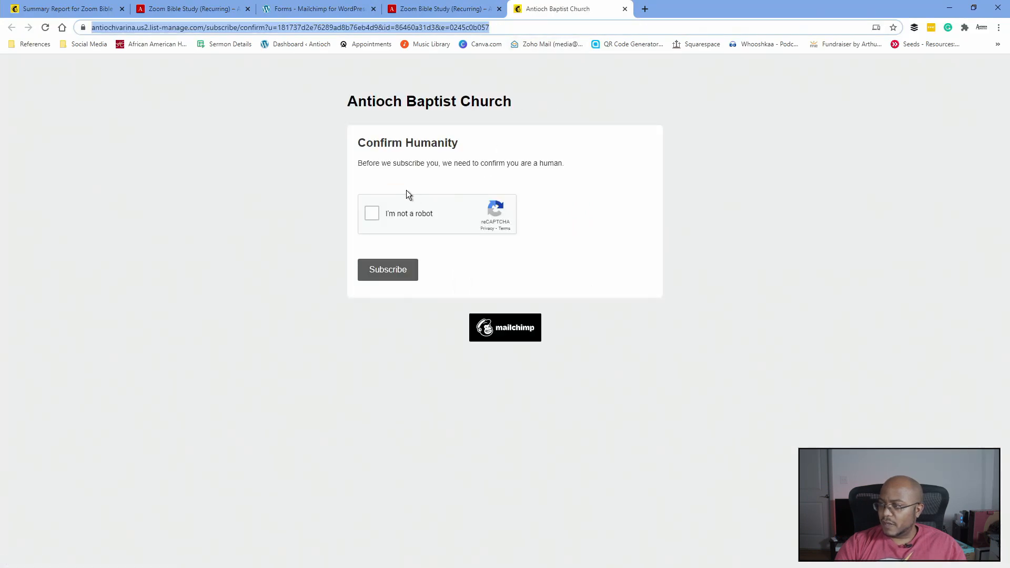
{"action": "left_click", "coordinate": [371, 213]}
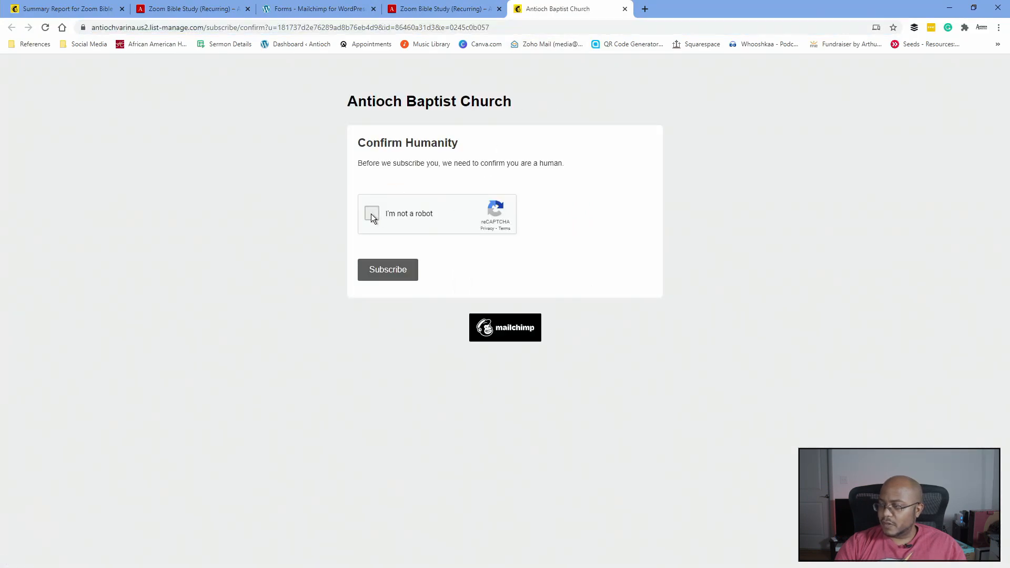
{"action": "left_click", "coordinate": [388, 269]}
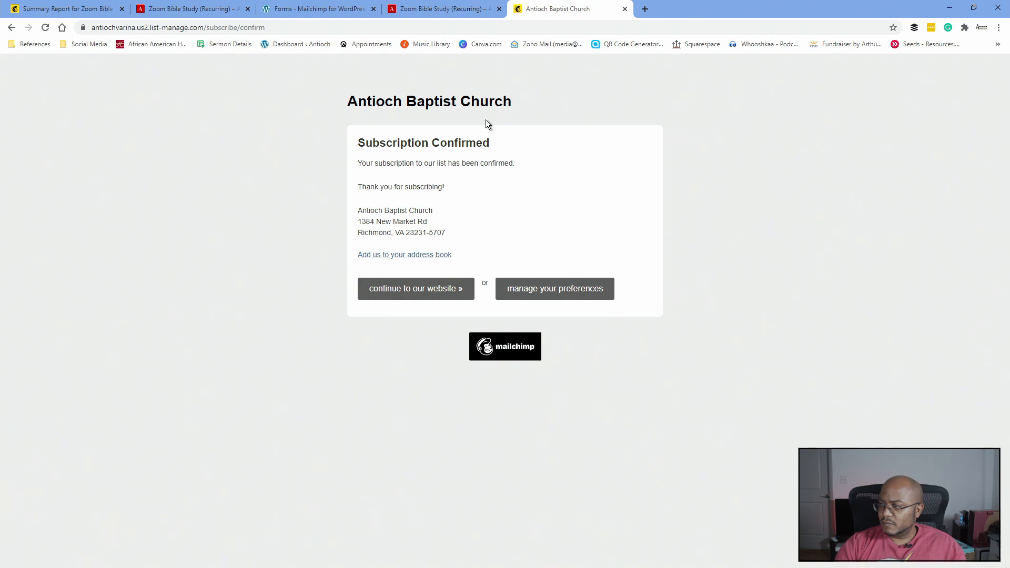
- Close the confirmation page and refresh the Zoom Bible Study summary report
{"action": "left_click", "coordinate": [626, 9]}
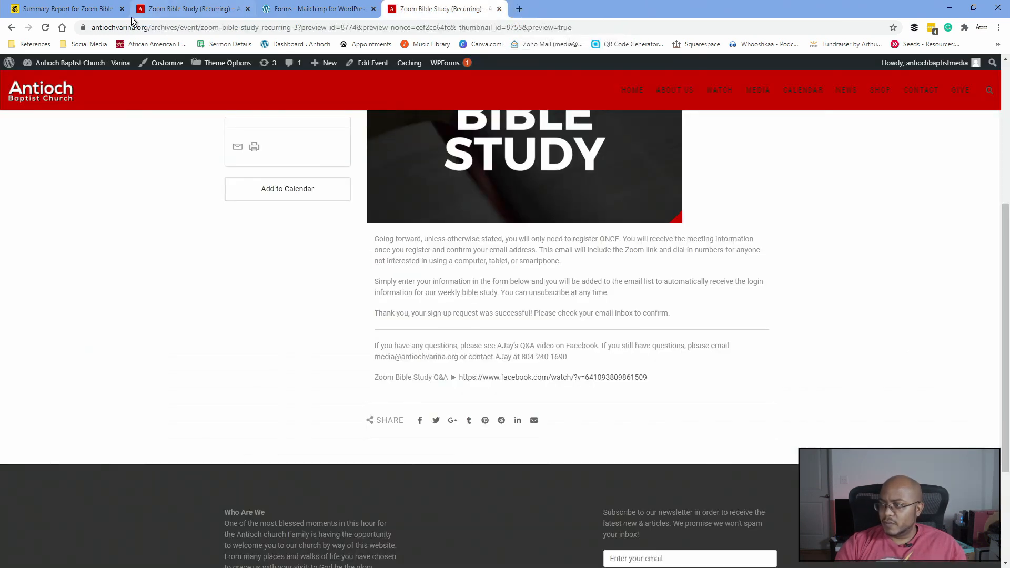
{"action": "left_click", "coordinate": [72, 11]}
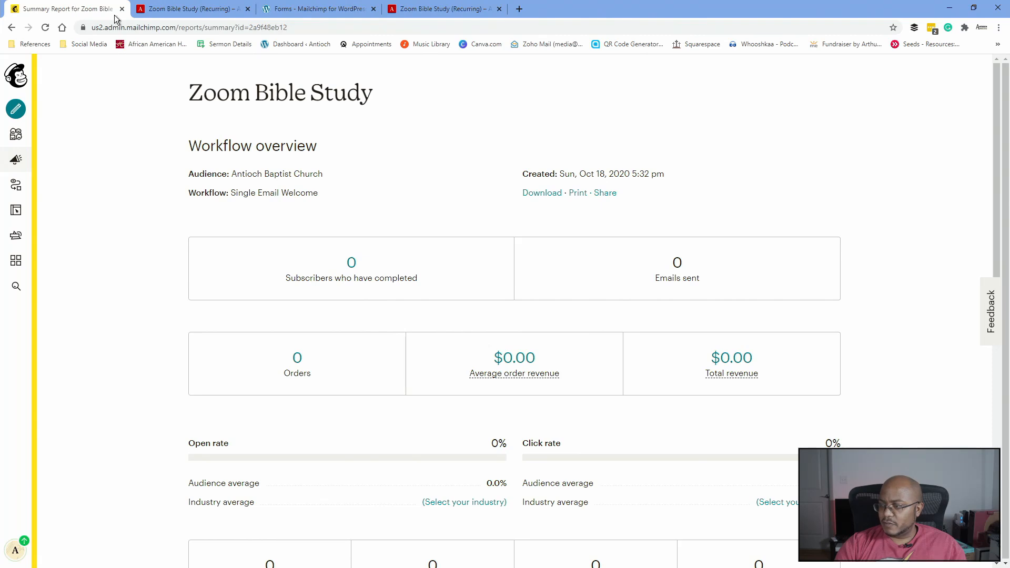
{"action": "left_click", "coordinate": [45, 28]}
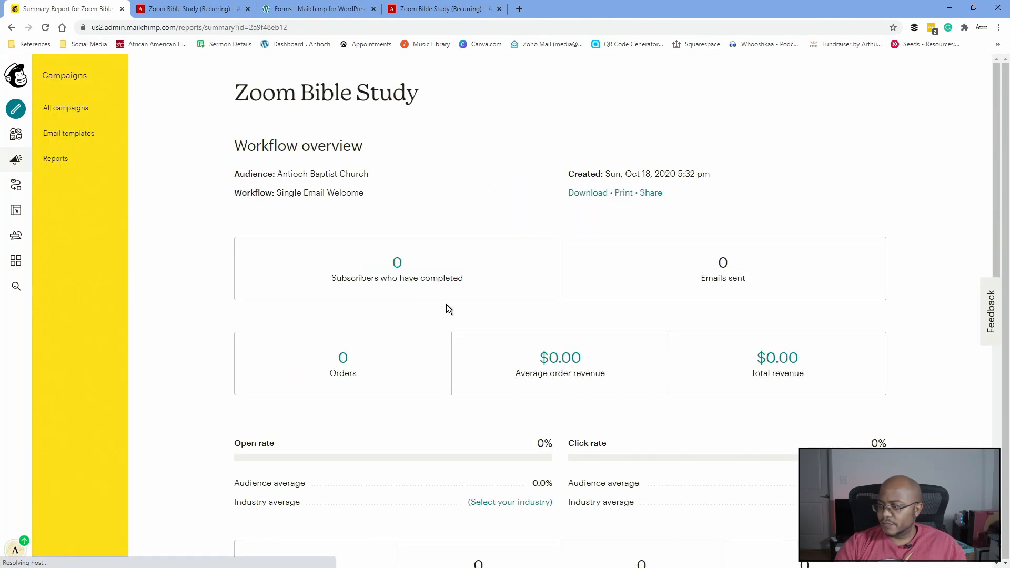
{"action": "scroll", "coordinate": [446, 304], "scroll_direction": "down", "scroll_amount": 7}
{"action": "scroll", "coordinate": [447, 301], "scroll_direction": "down", "scroll_amount": 4}
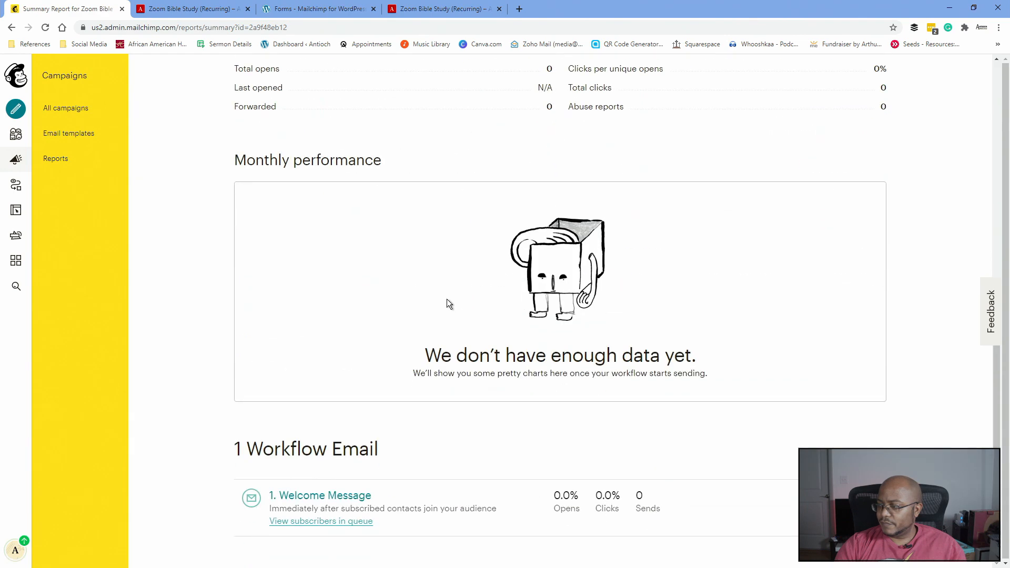
{"action": "scroll", "coordinate": [446, 293], "scroll_direction": "up", "scroll_amount": 10}
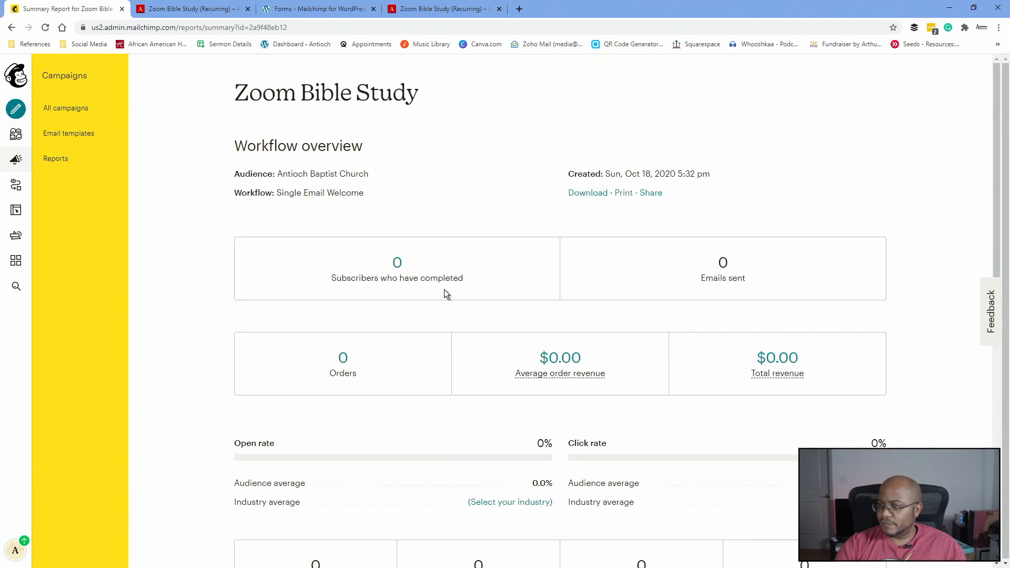
- Check the Audience dashboard's new contacts for the test subscriber
{"action": "left_click", "coordinate": [19, 78]}
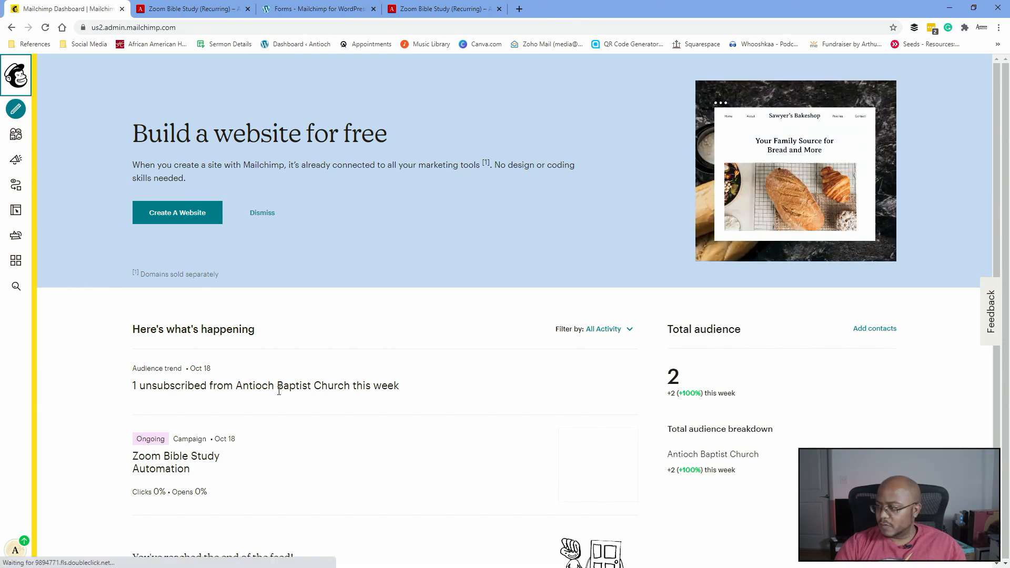
{"action": "left_click", "coordinate": [14, 136]}
{"action": "scroll", "coordinate": [193, 358], "scroll_direction": "down", "scroll_amount": 2}
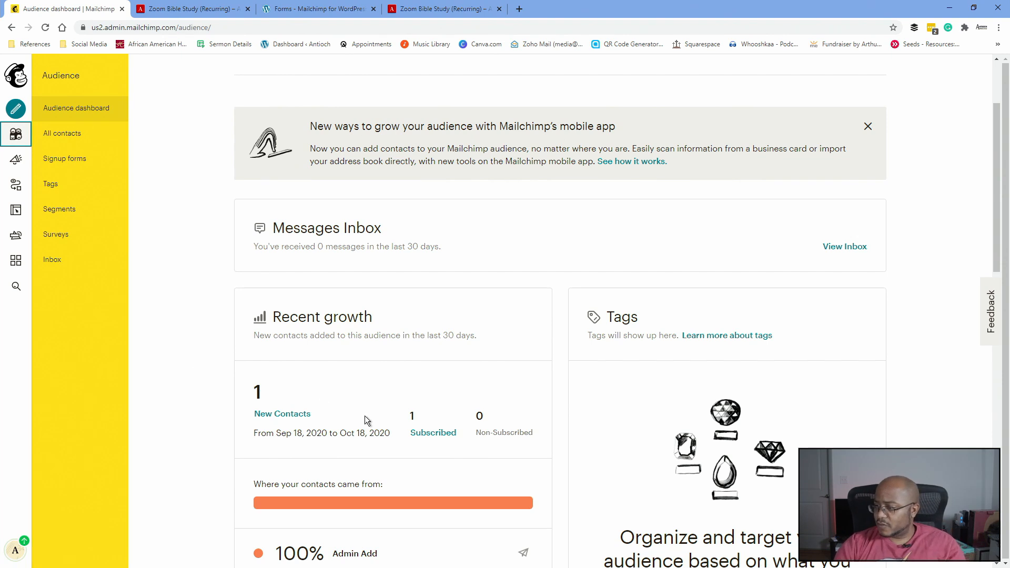
{"action": "left_click", "coordinate": [269, 417]}
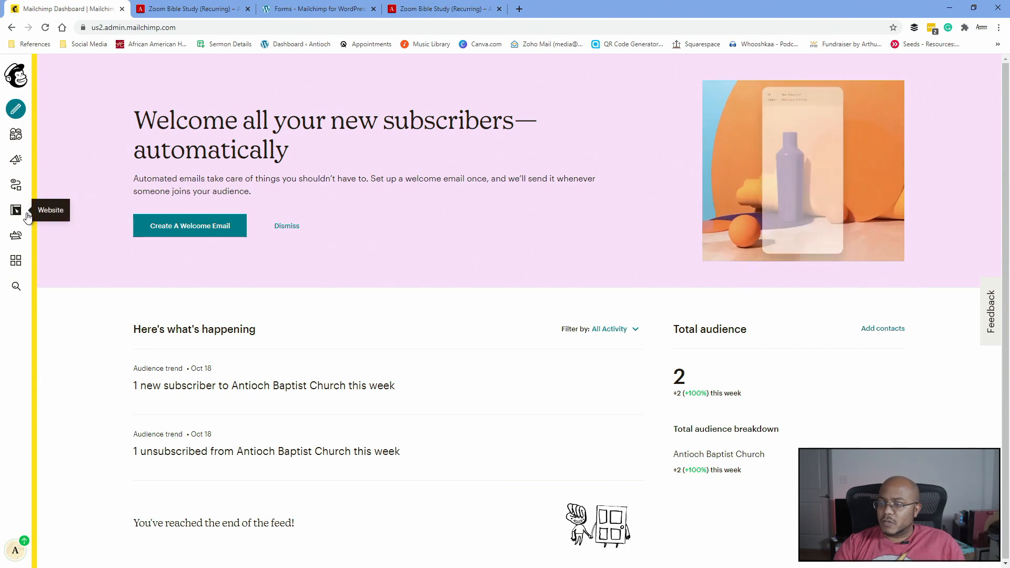
- Open the Zoom Bible Study journey for editing from Automations > My Journeys
{"action": "left_click", "coordinate": [20, 189]}
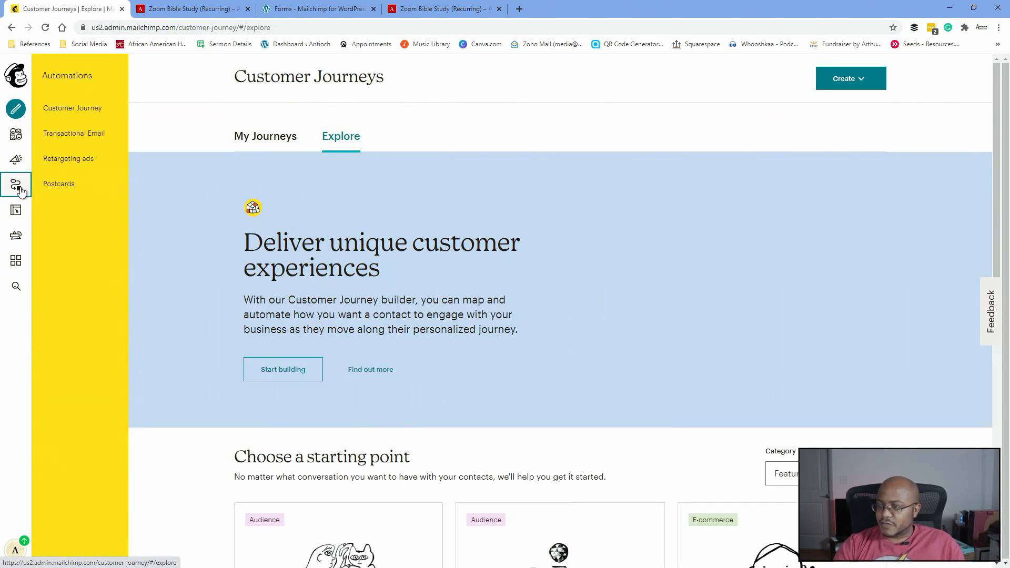
{"action": "left_click", "coordinate": [256, 141]}
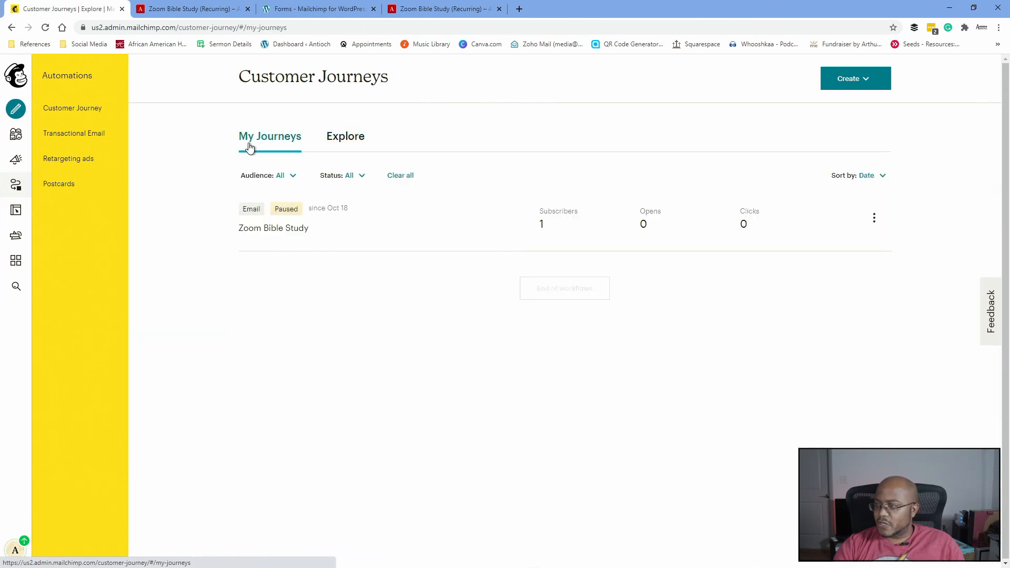
{"action": "left_click", "coordinate": [875, 220]}
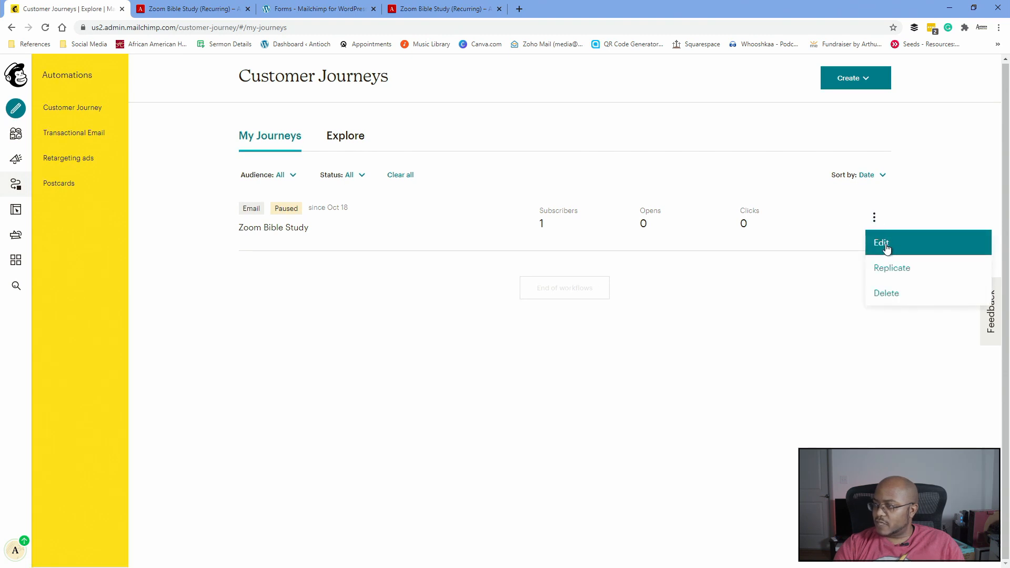
{"action": "left_click", "coordinate": [887, 248]}
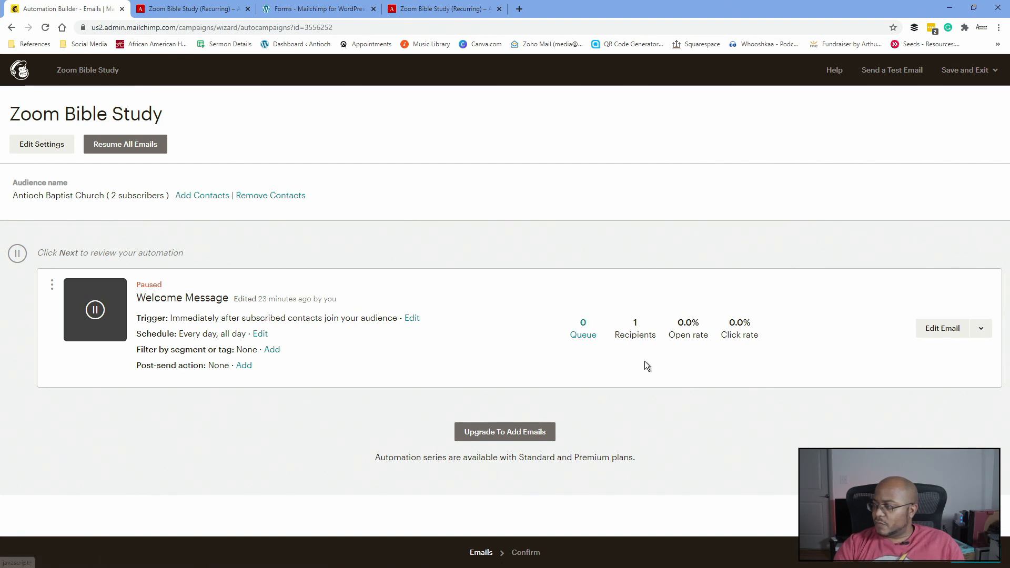
{"action": "left_click", "coordinate": [989, 330]}
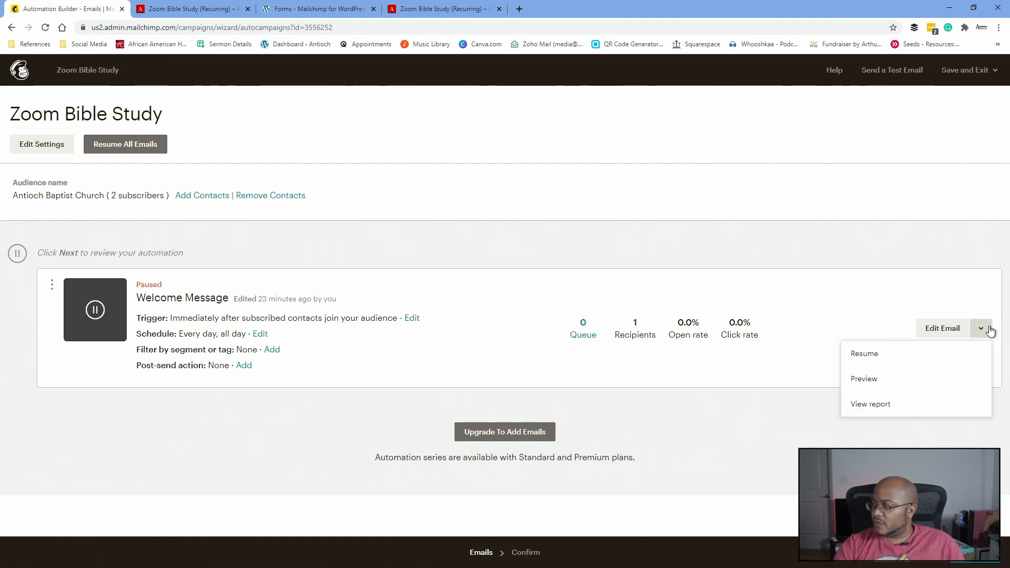
{"action": "left_click", "coordinate": [442, 374]}
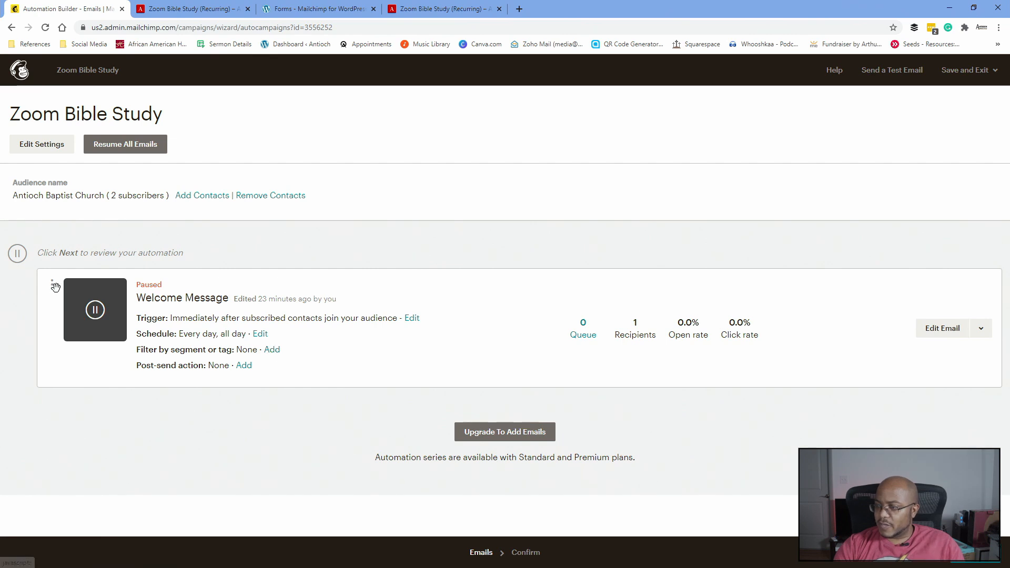
- Filter the welcome email to contacts tagged zoombiblestudy (match all), save, and resume all emails
{"action": "left_click", "coordinate": [274, 350]}
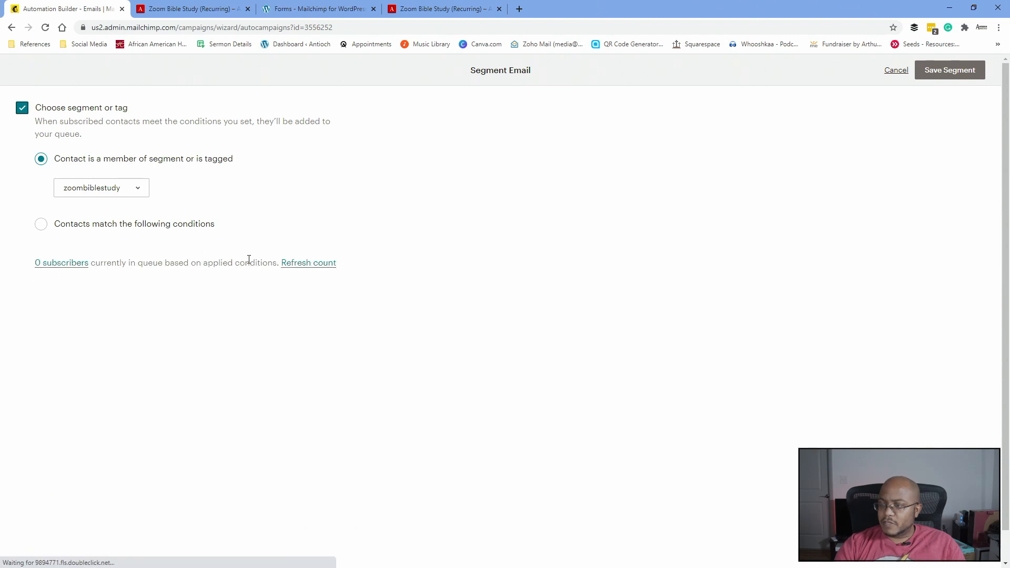
{"action": "left_click", "coordinate": [43, 224]}
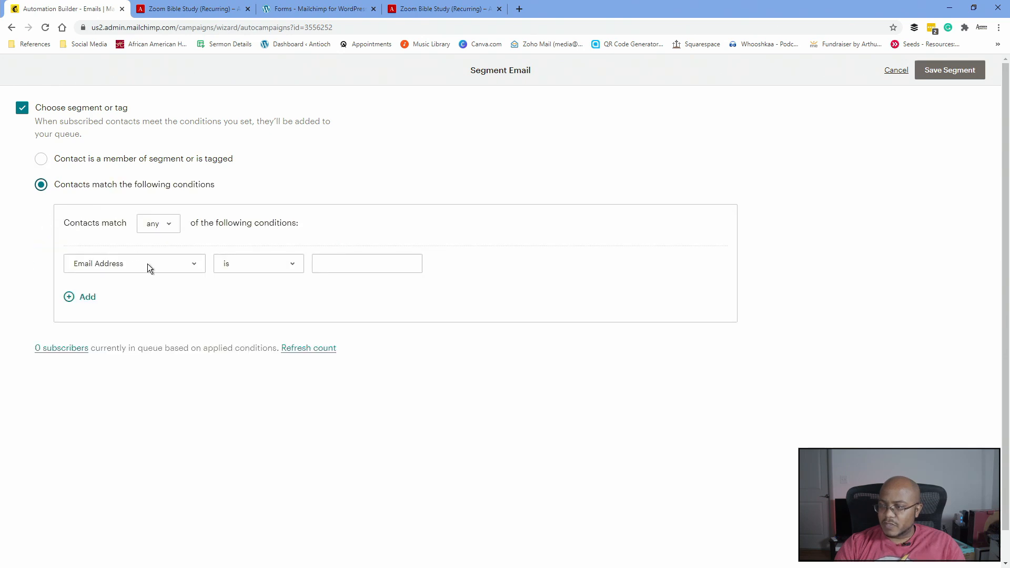
{"action": "left_click", "coordinate": [159, 222]}
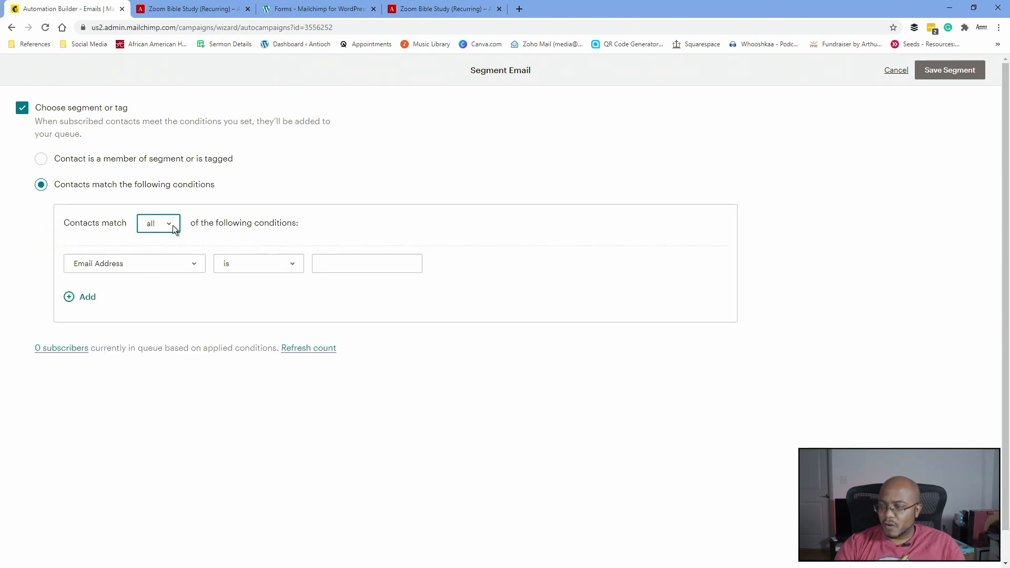
{"action": "left_click", "coordinate": [146, 263]}
{"action": "scroll", "coordinate": [125, 366], "scroll_direction": "down", "scroll_amount": 3}
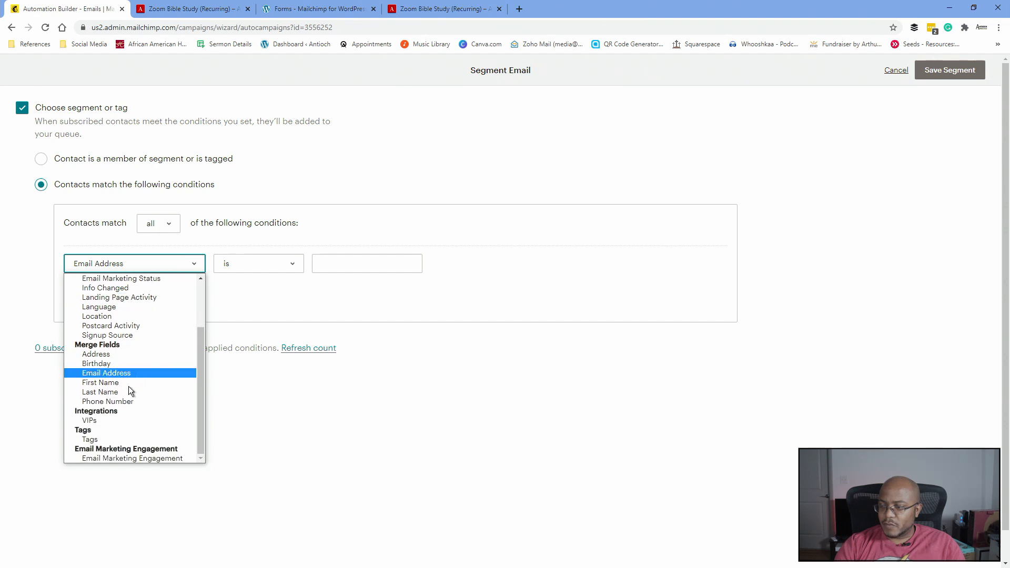
{"action": "left_click", "coordinate": [91, 440]}
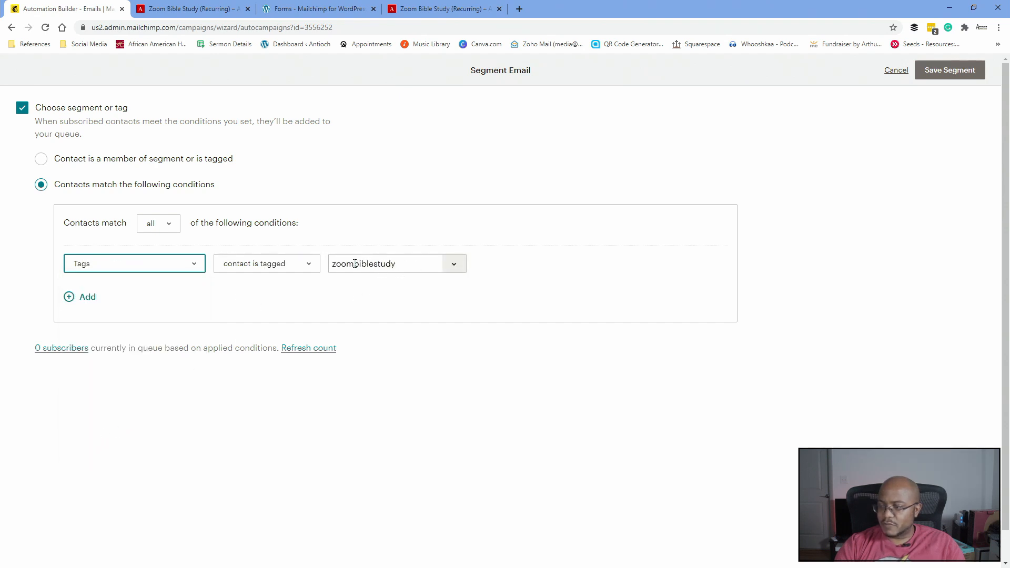
{"action": "left_click", "coordinate": [955, 74]}
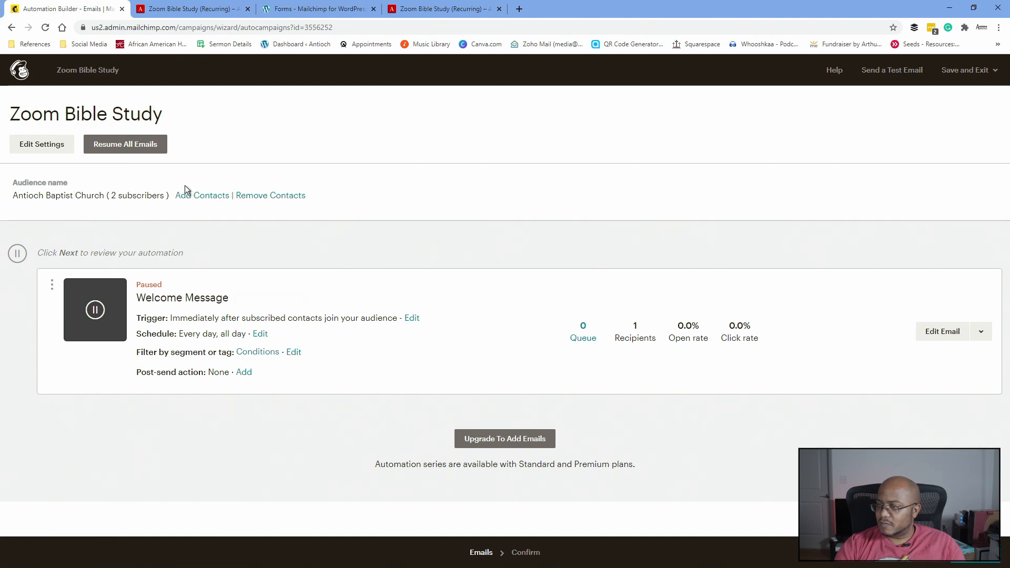
{"action": "left_click", "coordinate": [129, 149]}
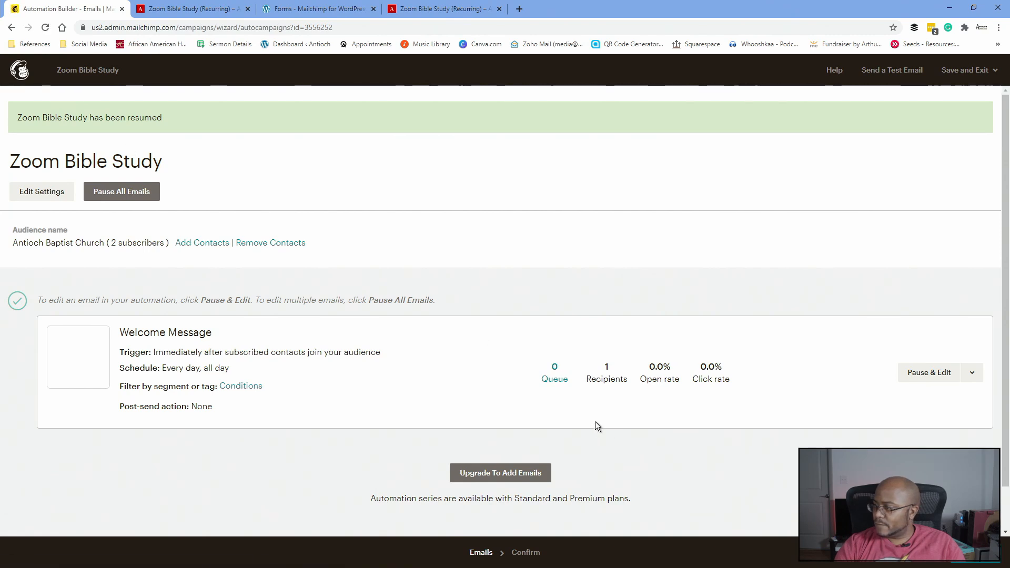
{"action": "left_click", "coordinate": [22, 70]}
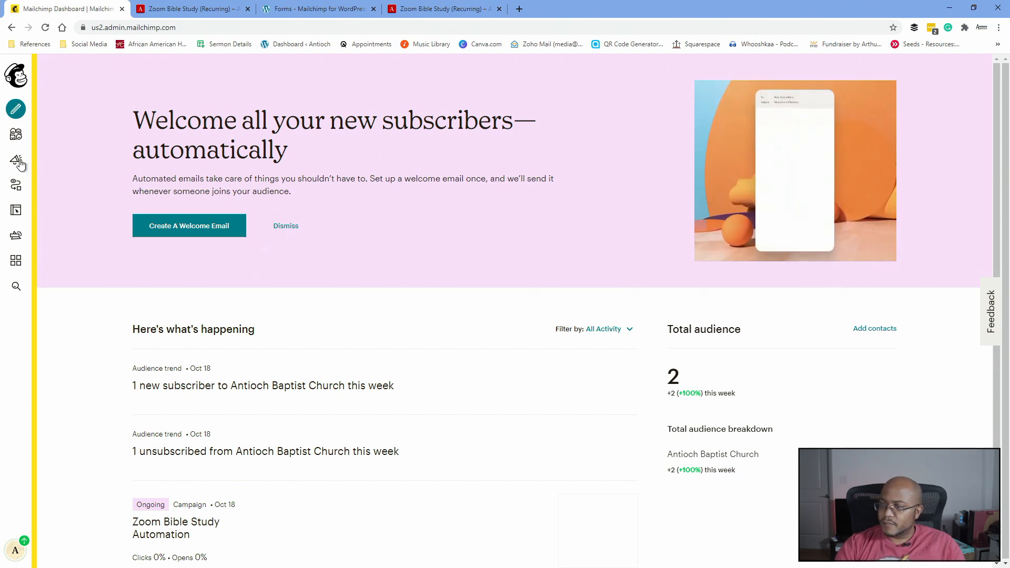
- List the audience contacts tagged zoombiblestudy from the Audience Tags card
{"action": "left_click", "coordinate": [15, 138]}
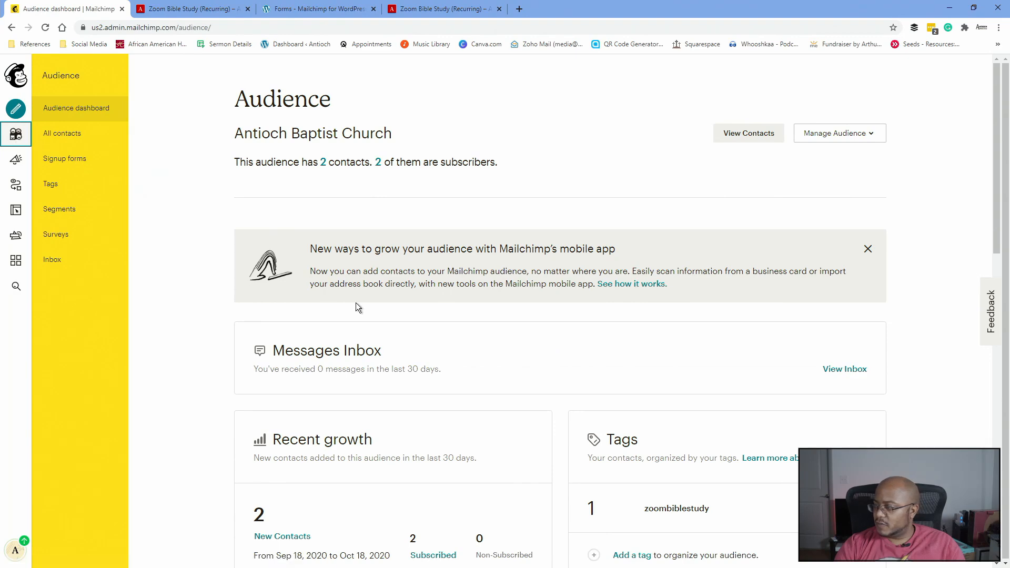
{"action": "scroll", "coordinate": [356, 302], "scroll_direction": "down", "scroll_amount": 5}
{"action": "mouse_move", "coordinate": [589, 267]}
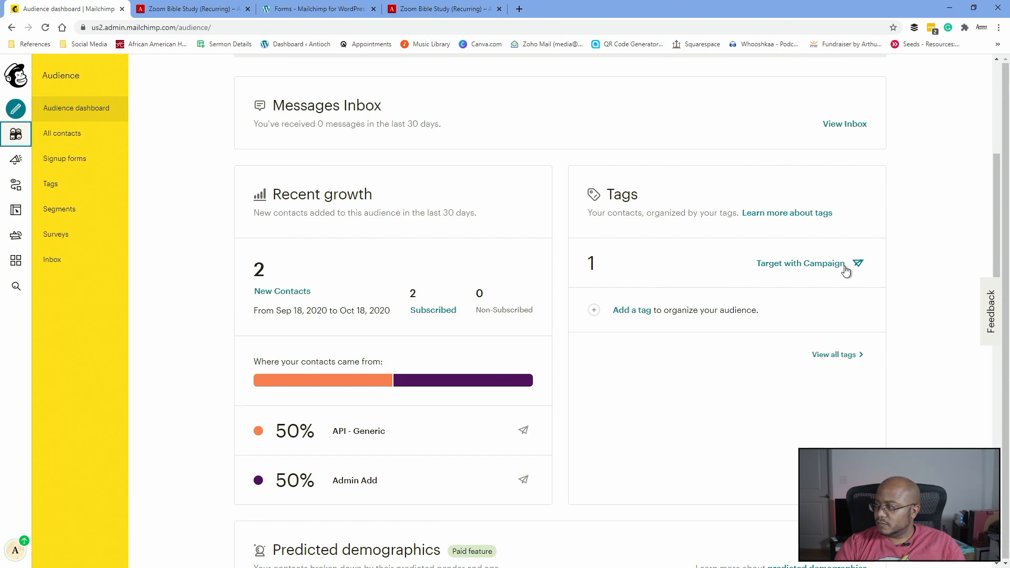
{"action": "left_click", "coordinate": [723, 269]}
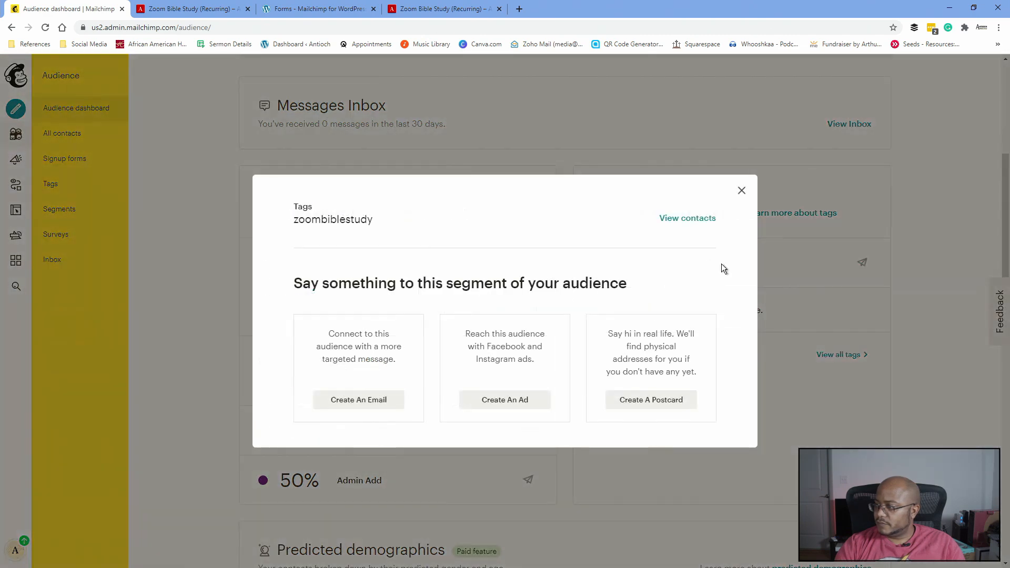
{"action": "left_click", "coordinate": [699, 219]}
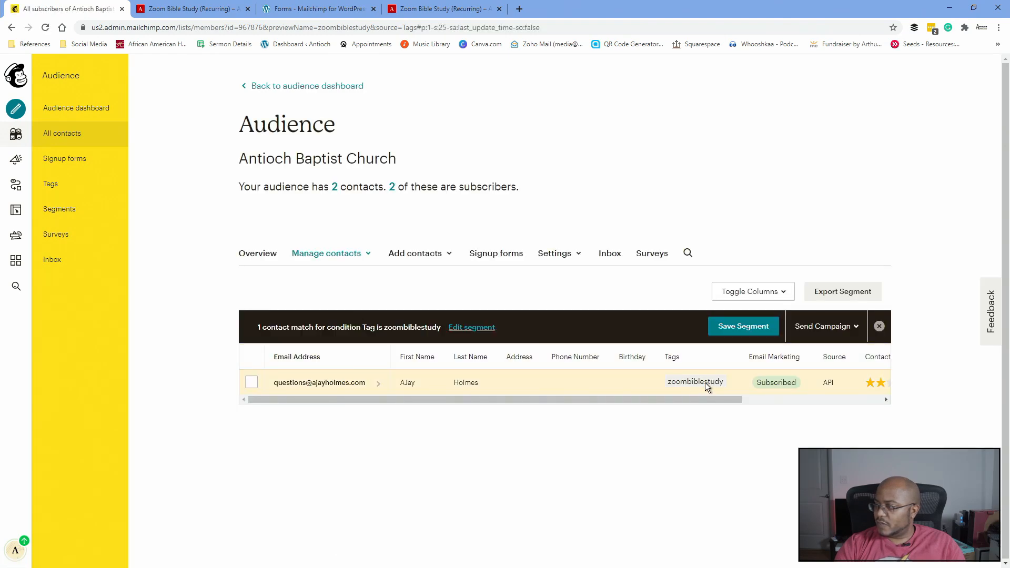
{"action": "left_click_drag", "start_coordinate": [700, 399], "coordinate": [456, 427]}
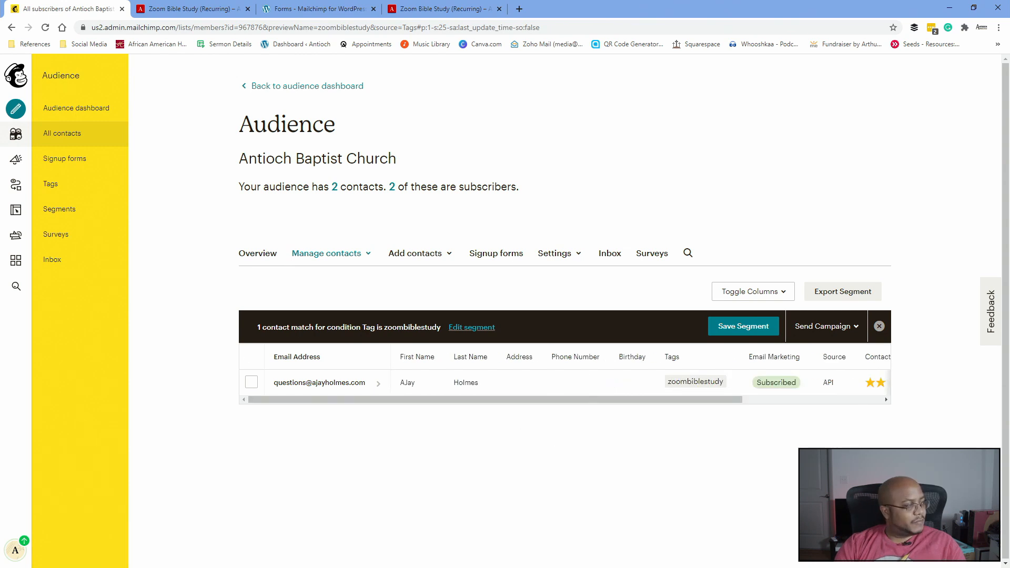
{"action": "key", "text": "alt+Tab"}
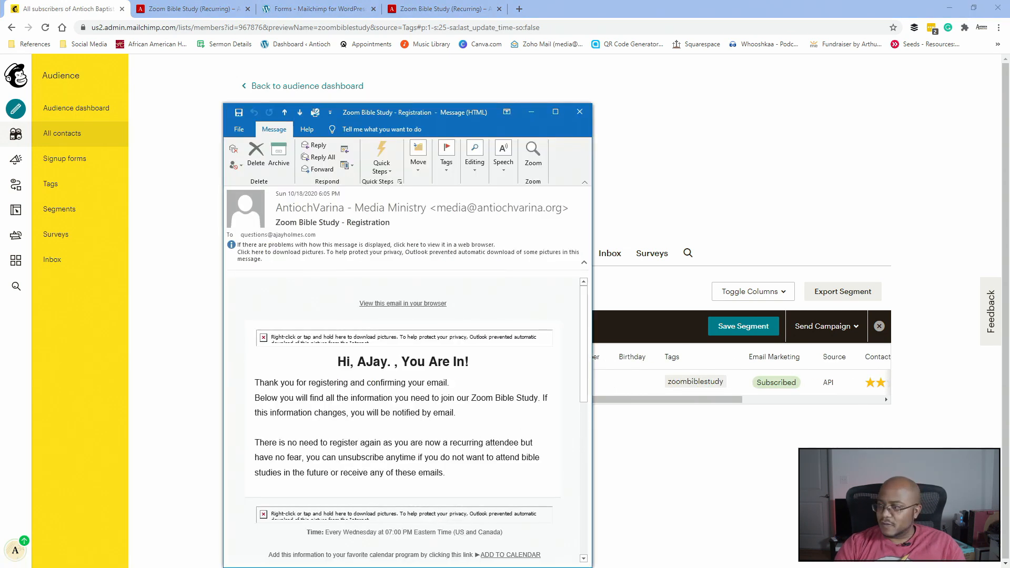
- Maximize the Zoom Bible Study - Registration email, download its pictures, read it, then close it
{"action": "left_click", "coordinate": [555, 111]}
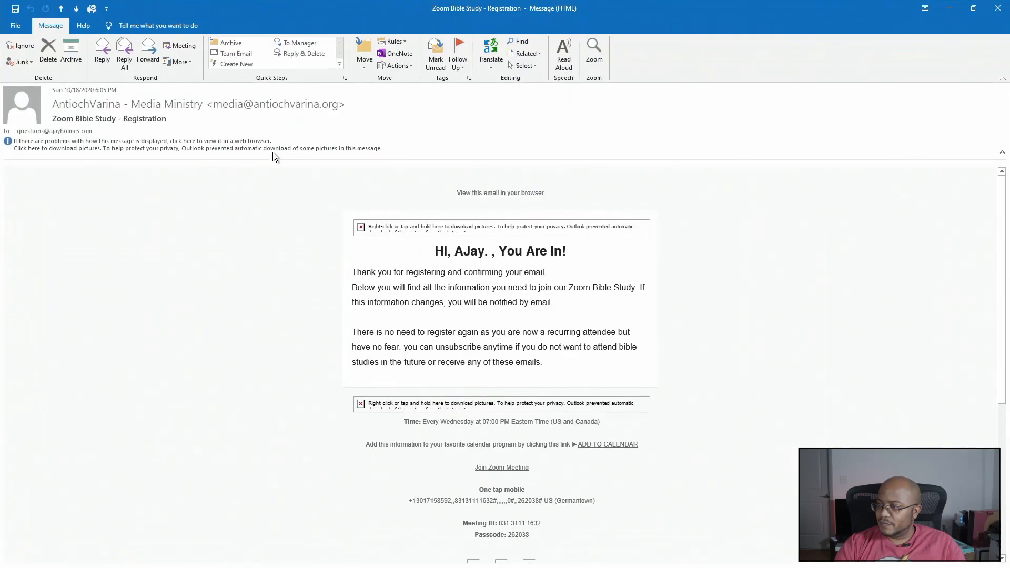
{"action": "left_click", "coordinate": [264, 147]}
{"action": "left_click", "coordinate": [281, 154]}
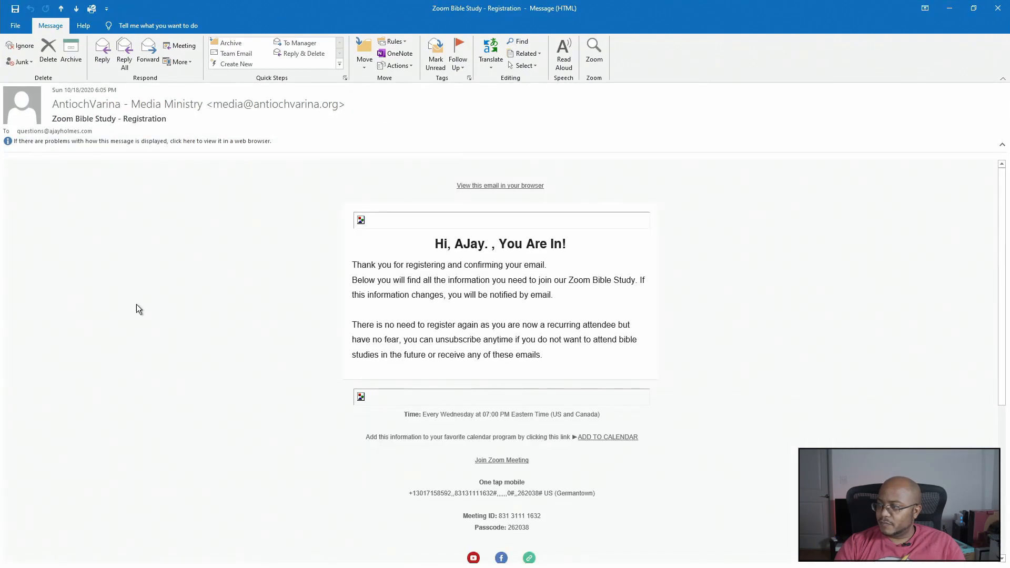
{"action": "scroll", "coordinate": [559, 376], "scroll_direction": "down", "scroll_amount": 5}
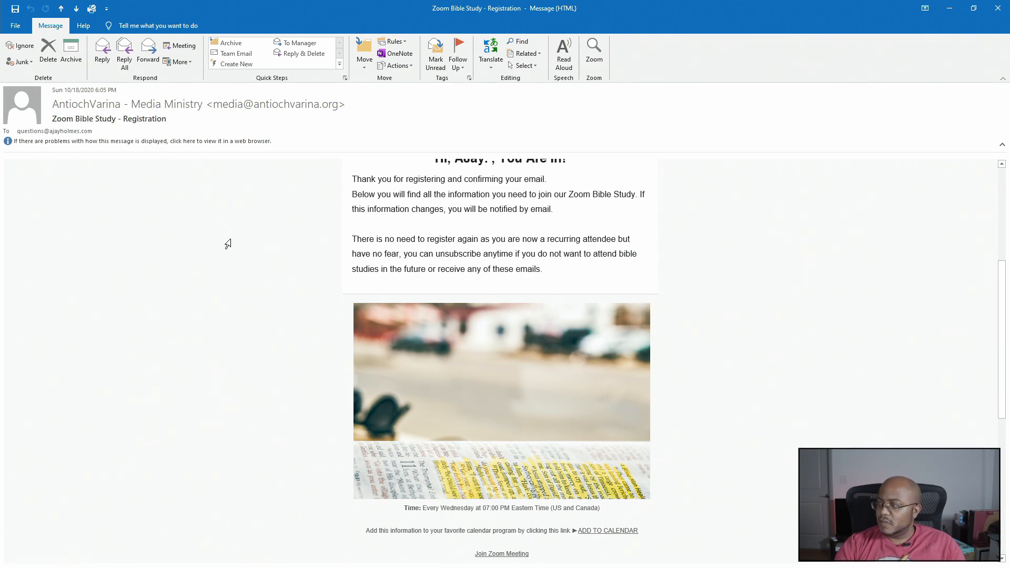
{"action": "left_click", "coordinate": [998, 8]}
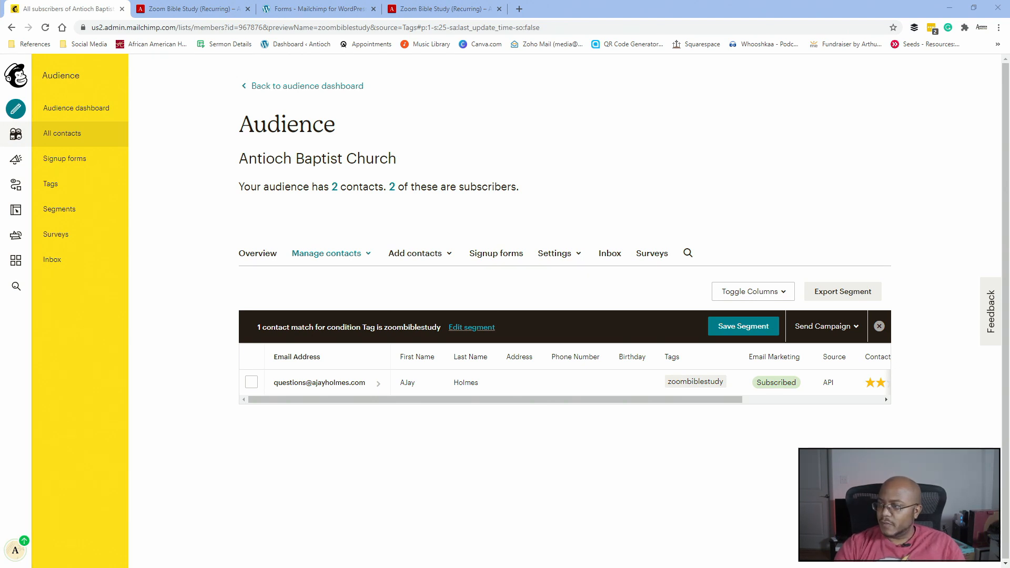
- Open a new private browsing window and load antiochvarina.org
{"action": "left_click", "coordinate": [399, 11]}
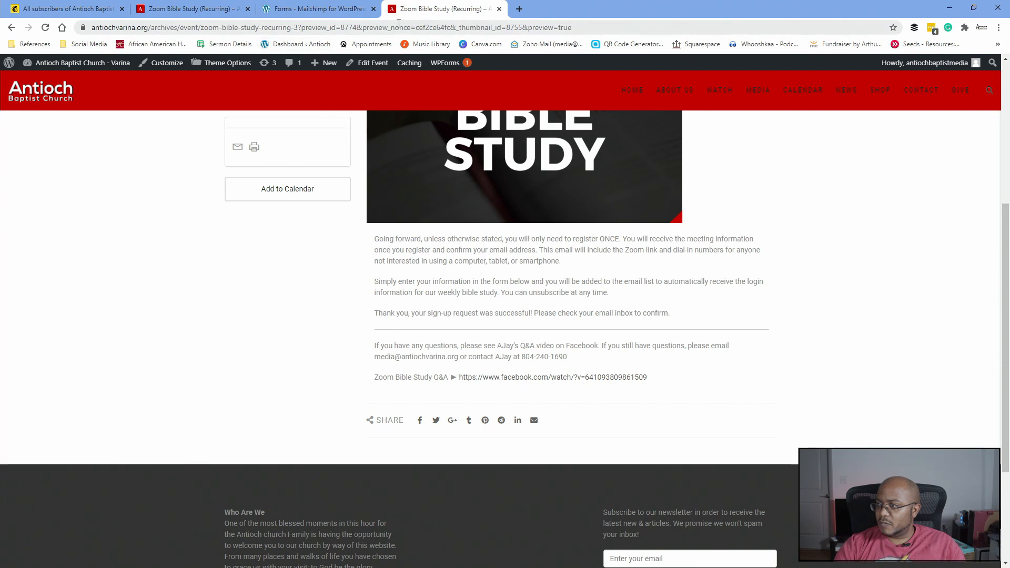
{"action": "scroll", "coordinate": [271, 116], "scroll_direction": "up", "scroll_amount": 5}
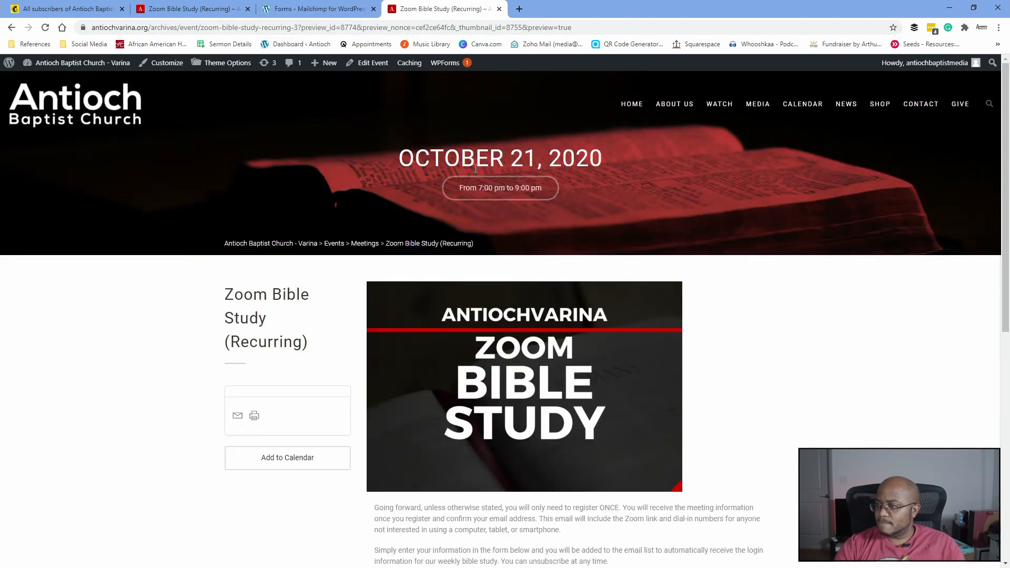
{"action": "left_click", "coordinate": [999, 27]}
{"action": "left_click", "coordinate": [949, 67]}
{"action": "type", "text": "ant"}
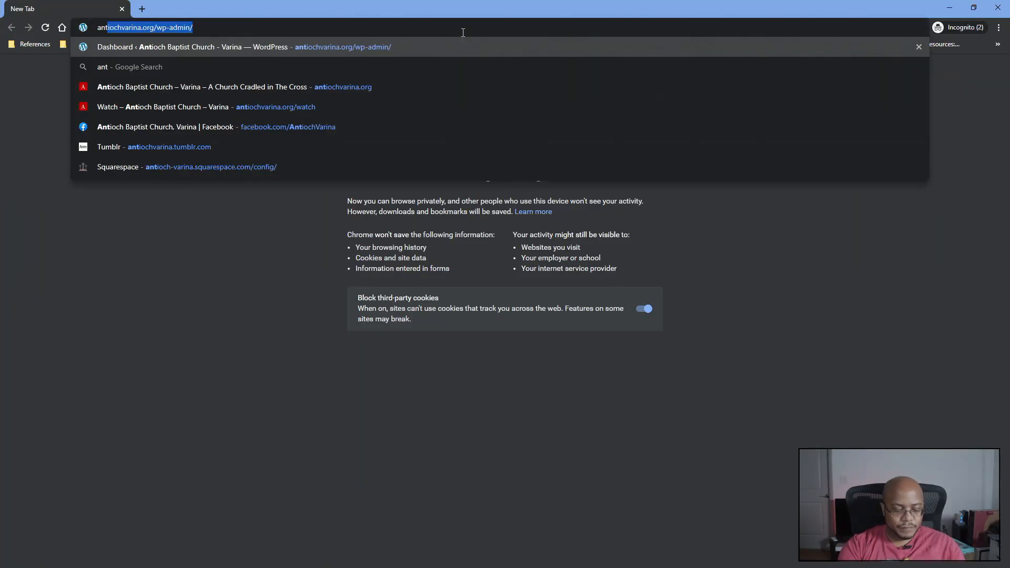
{"action": "type", "text": "iochvarina.org"}
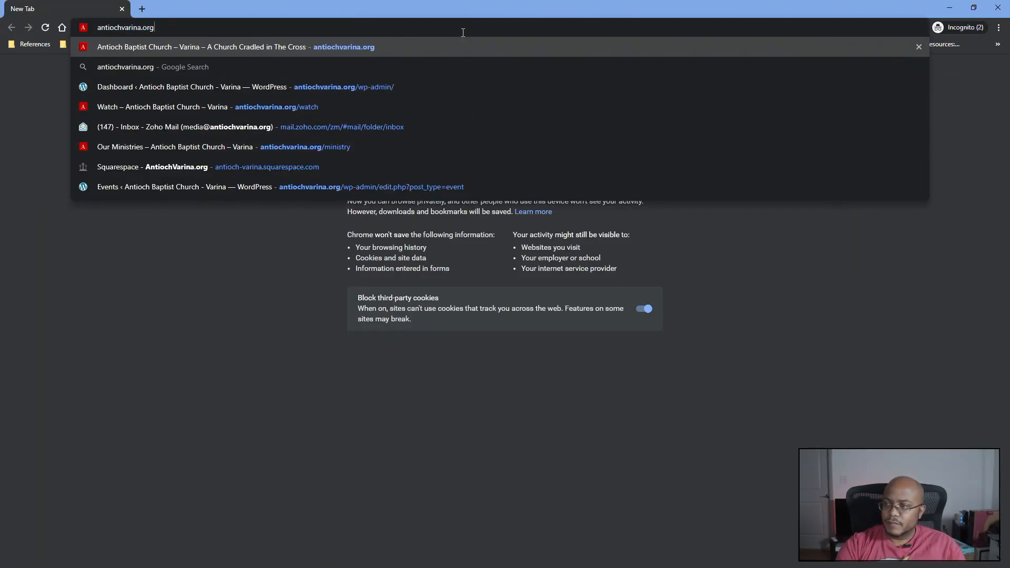
{"action": "key", "text": "Return"}
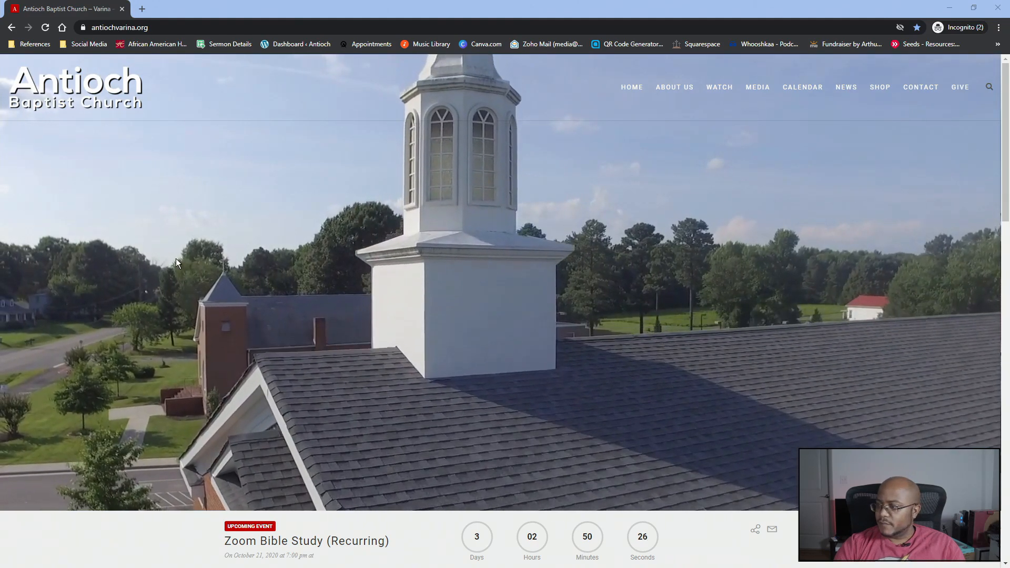
- Open the Zoom Bible Study (Recurring) event and fill in its registration form
{"action": "scroll", "coordinate": [332, 326], "scroll_direction": "down", "scroll_amount": 3}
{"action": "scroll", "coordinate": [332, 326], "scroll_direction": "down", "scroll_amount": 2}
{"action": "left_click", "coordinate": [301, 299]}
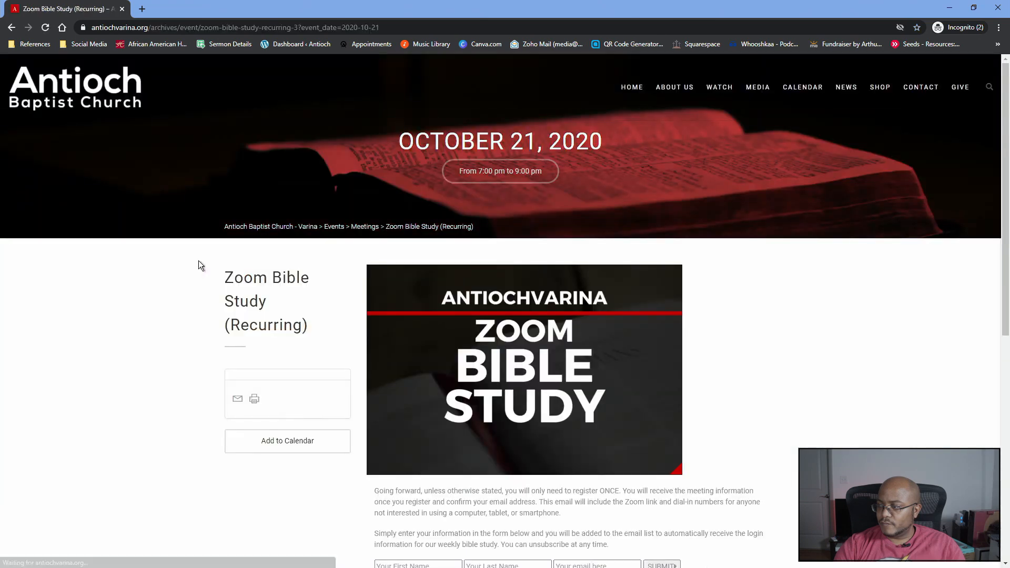
{"action": "scroll", "coordinate": [198, 260], "scroll_direction": "down", "scroll_amount": 3}
{"action": "scroll", "coordinate": [198, 260], "scroll_direction": "down", "scroll_amount": 2}
{"action": "left_click", "coordinate": [411, 199]}
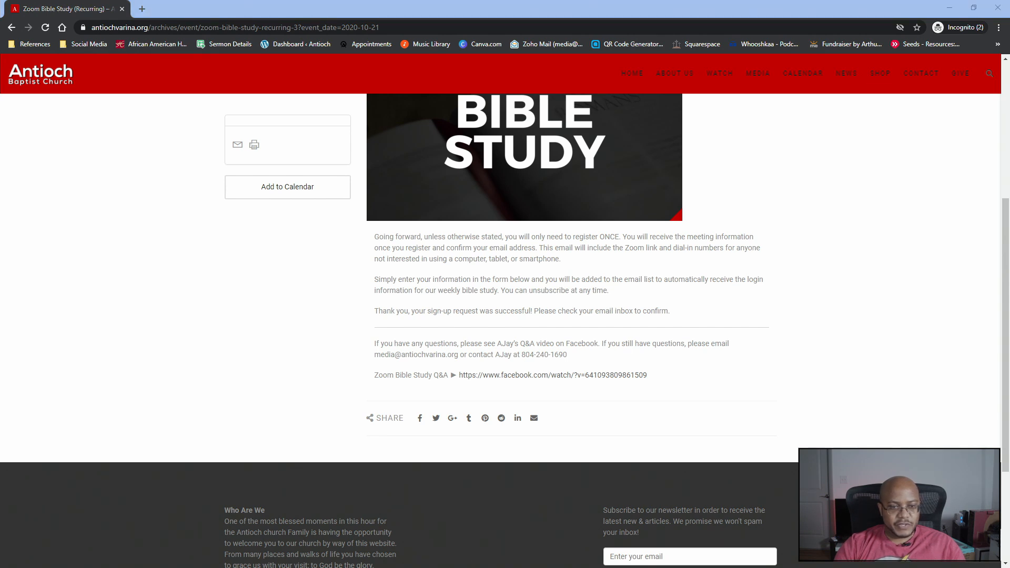
{"action": "left_click_drag", "start_coordinate": [0, 232], "coordinate": [327, 56]}
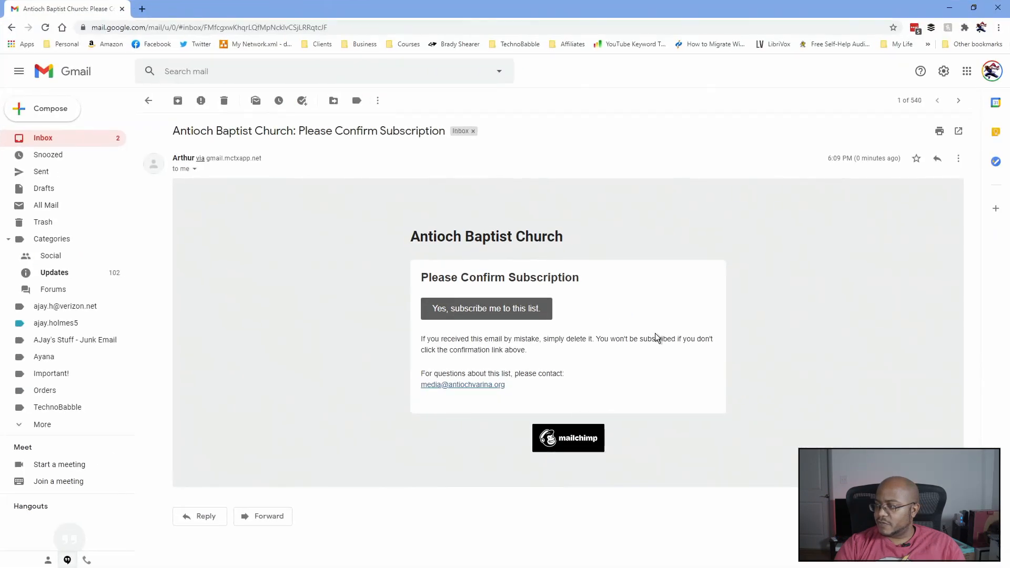
- Confirm the subscription via 'Yes, subscribe me to this list' and reCAPTCHA, then return to Inbox
{"action": "left_click", "coordinate": [524, 308]}
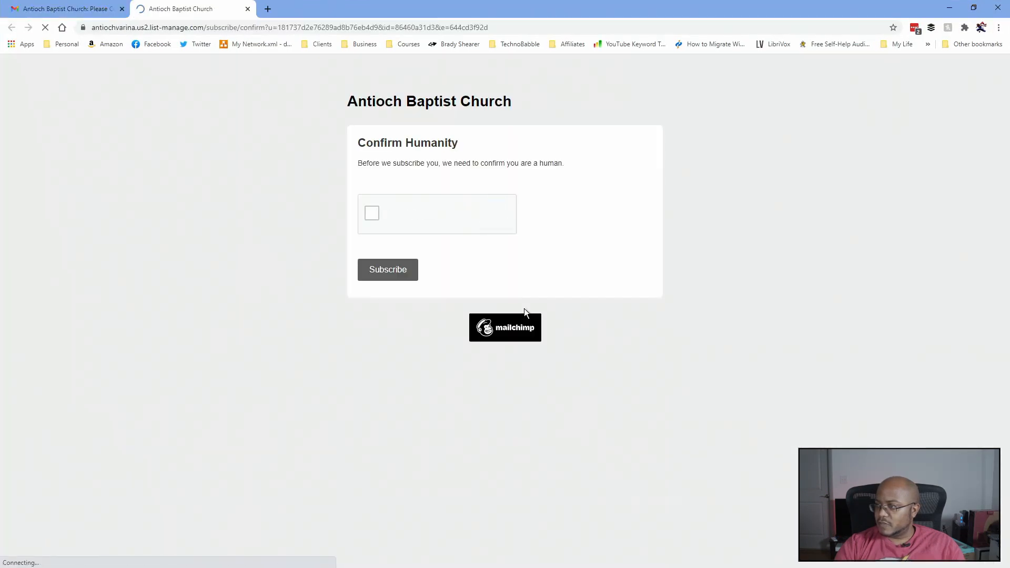
{"action": "left_click", "coordinate": [371, 214]}
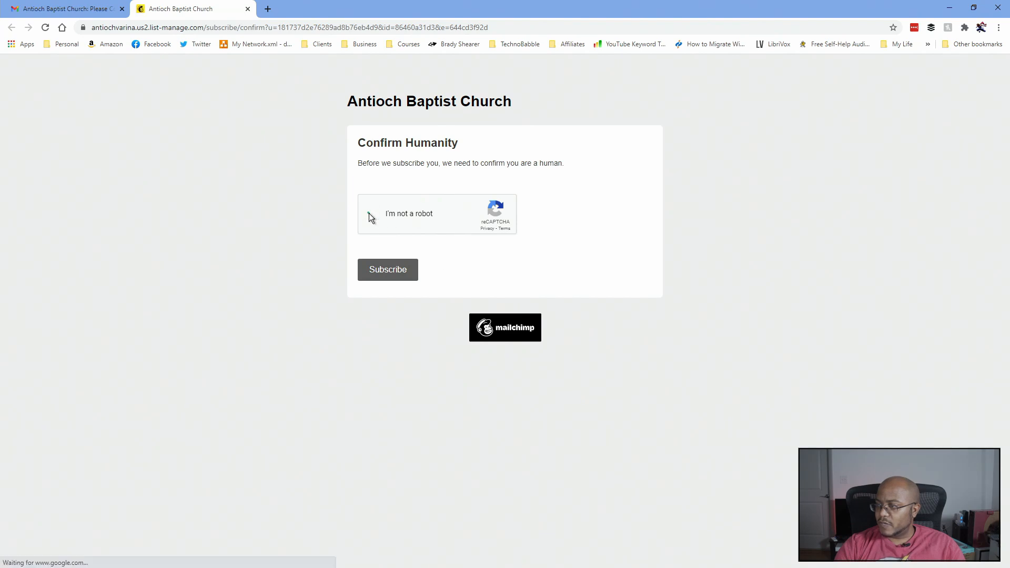
{"action": "left_click", "coordinate": [389, 271]}
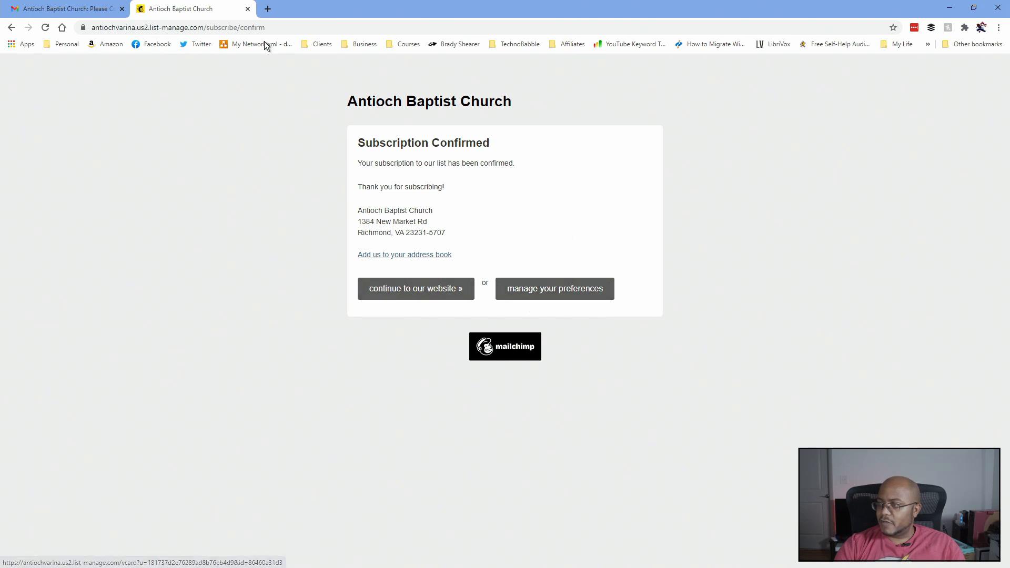
{"action": "left_click", "coordinate": [248, 9]}
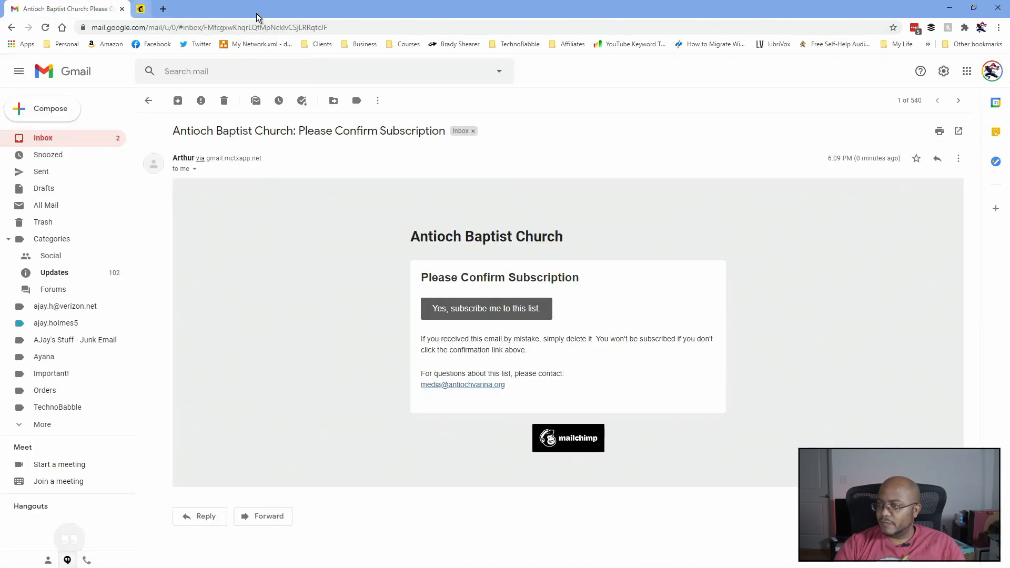
{"action": "left_click", "coordinate": [53, 139]}
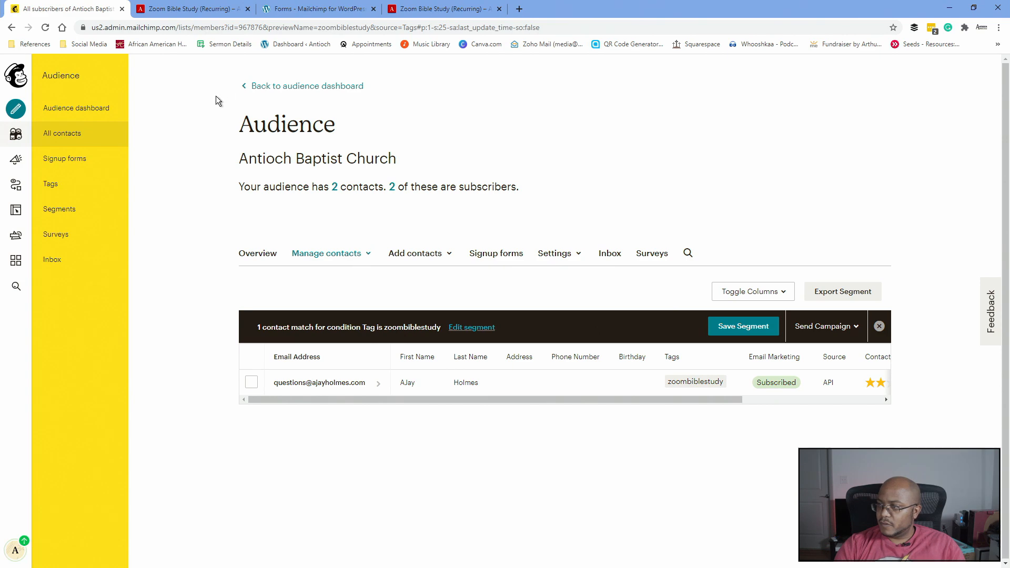
- From the audience dashboard's Tags section, view the contacts tagged zoombiblestudy
{"action": "left_click", "coordinate": [291, 86]}
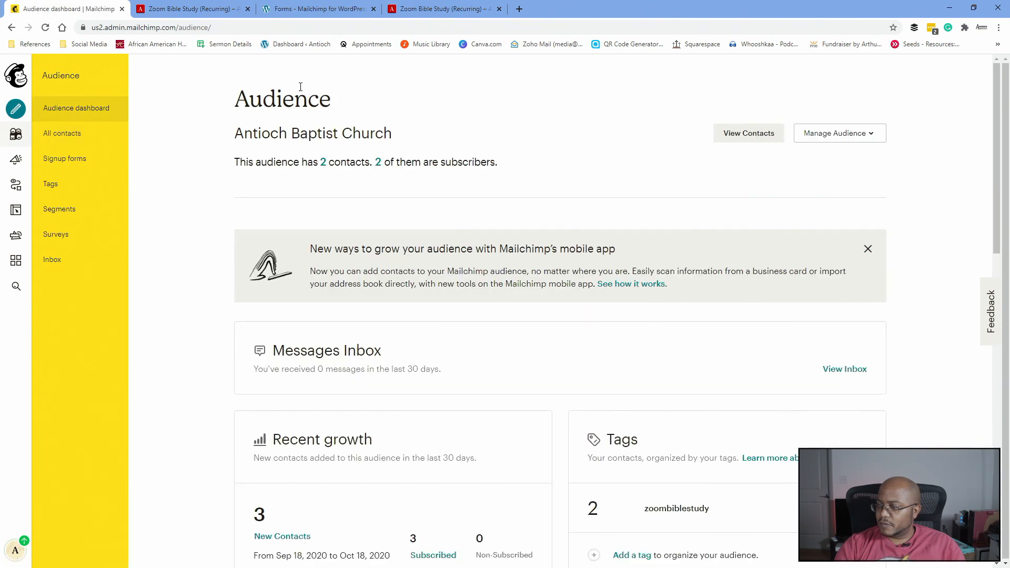
{"action": "scroll", "coordinate": [604, 330], "scroll_direction": "down", "scroll_amount": 5}
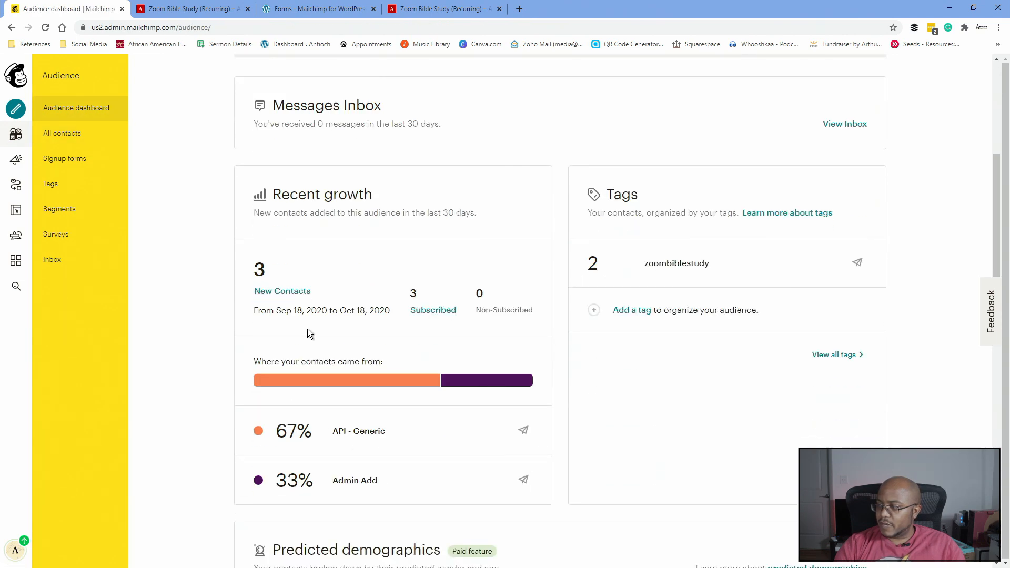
{"action": "mouse_move", "coordinate": [682, 271]}
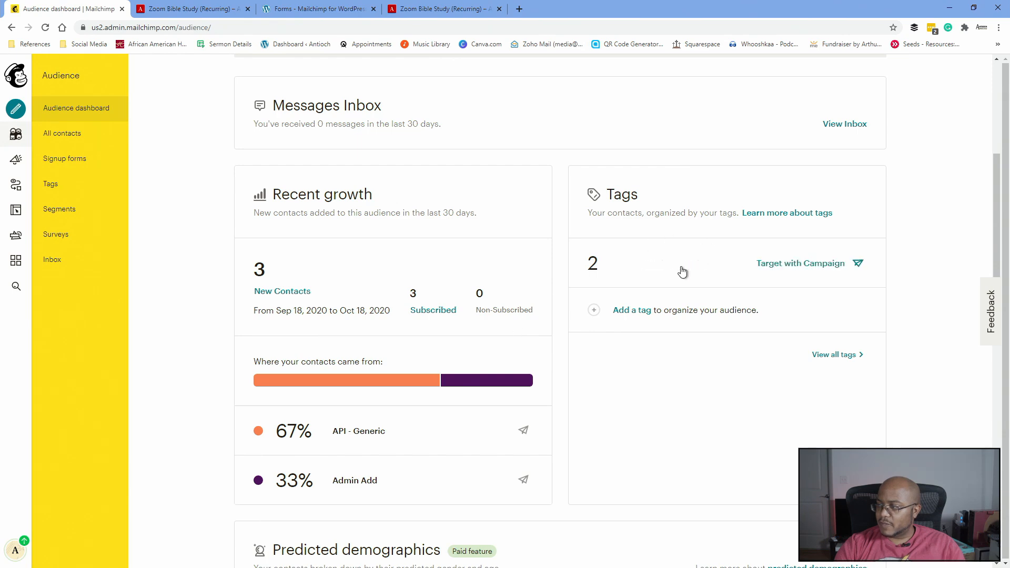
{"action": "left_click", "coordinate": [684, 271]}
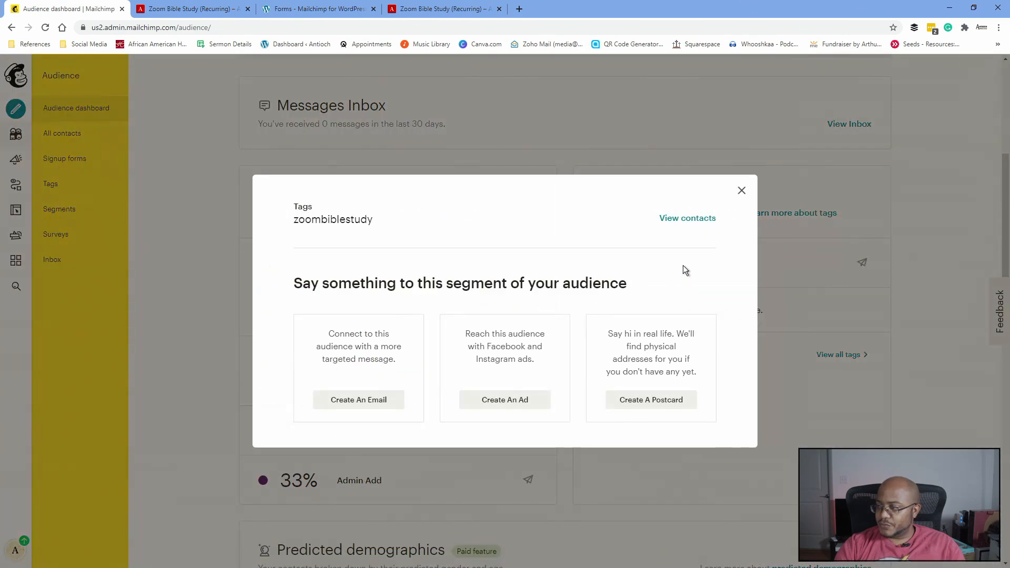
{"action": "left_click", "coordinate": [683, 220]}
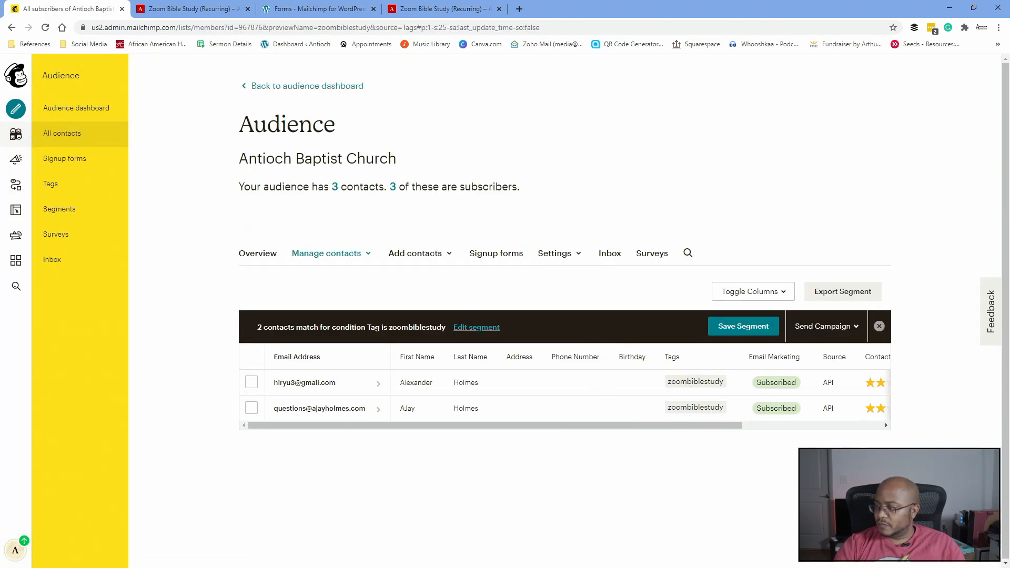
{"action": "left_click_drag", "start_coordinate": [0, 69], "coordinate": [307, 62]}
- Show the customer journeys list in Mailchimp's automations area
{"action": "double_click", "coordinate": [307, 62]}
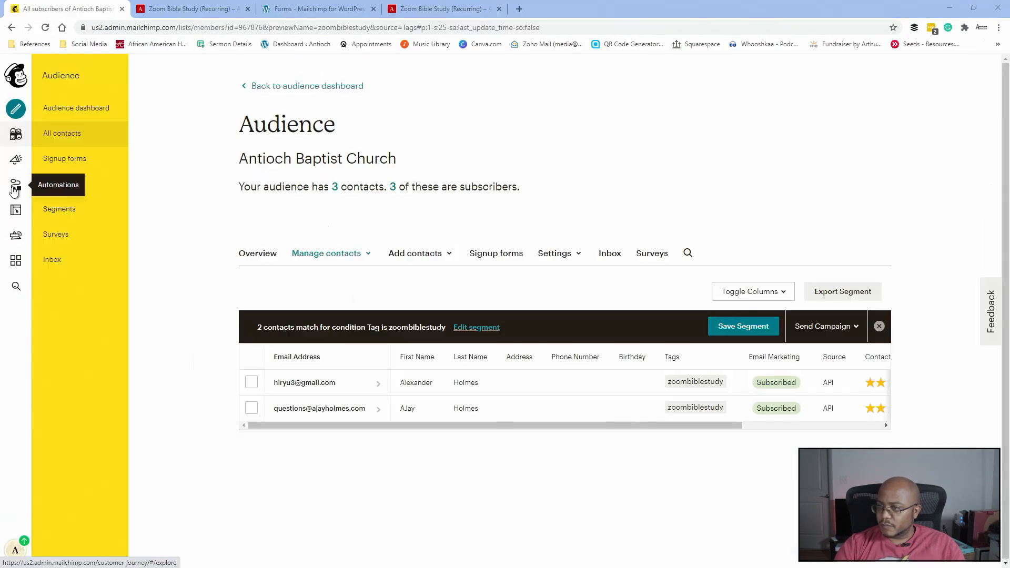
{"action": "left_click", "coordinate": [15, 184]}
{"action": "left_click", "coordinate": [261, 137]}
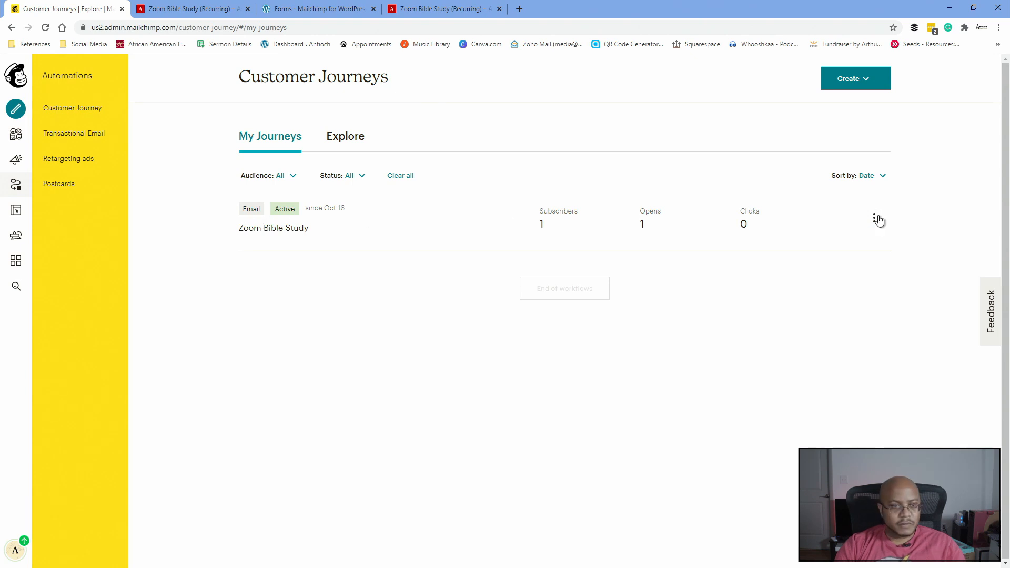
- Open the 'Zoom Bible Study - Registration' email from Gmail's Promotions category
{"action": "left_click_drag", "start_coordinate": [0, 127], "coordinate": [673, 127]}
{"action": "double_click", "coordinate": [674, 126]}
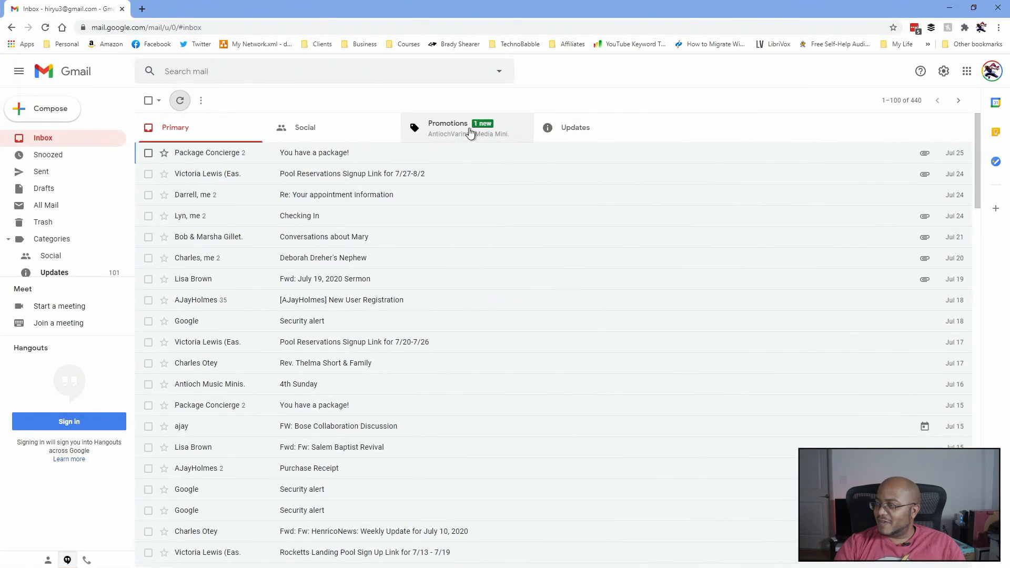
{"action": "left_click", "coordinate": [452, 132]}
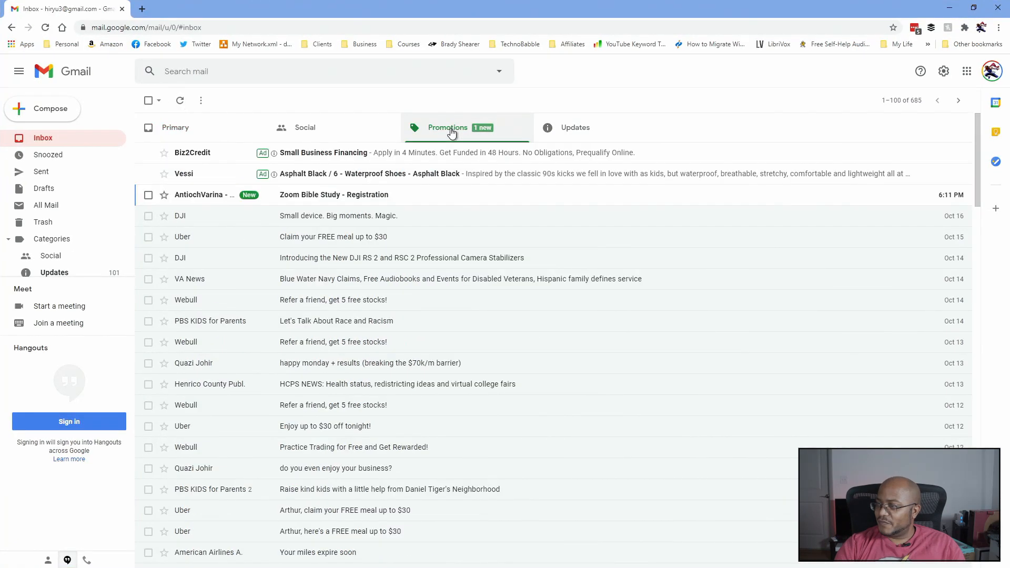
{"action": "left_click", "coordinate": [322, 196]}
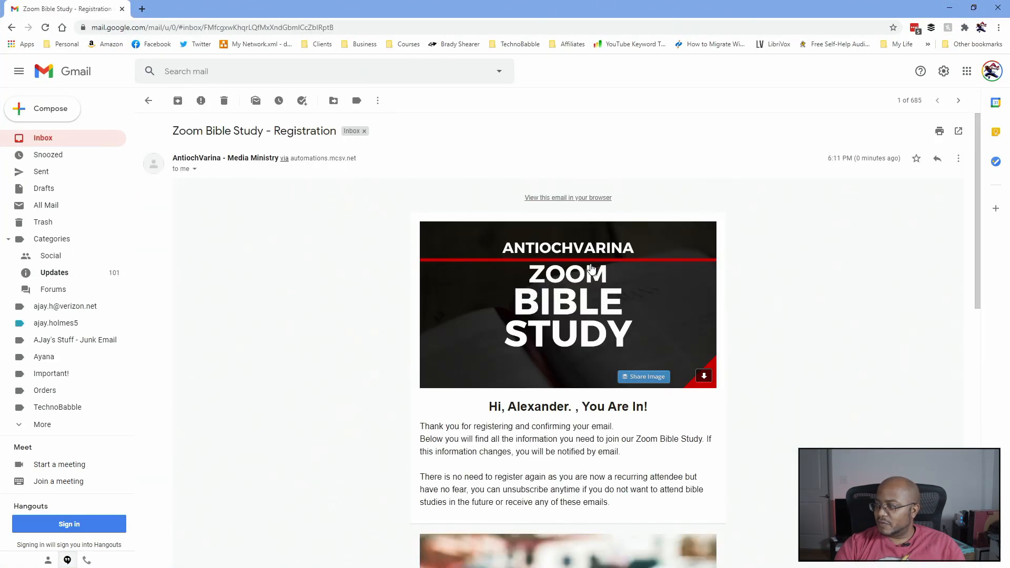